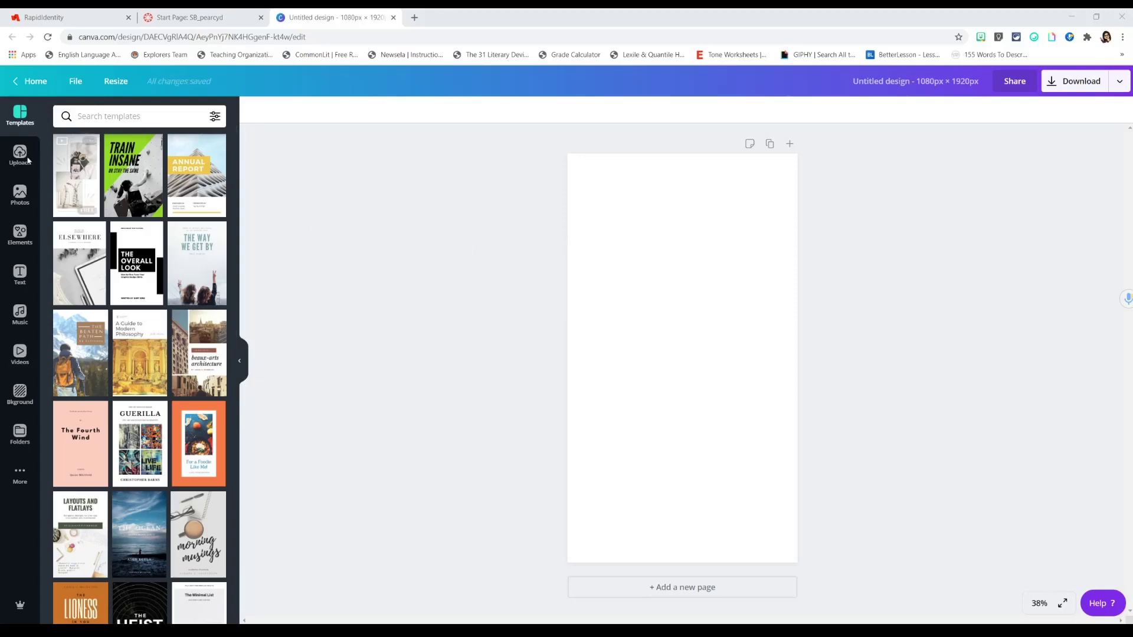
- Show the Elements library beside the blank 1080 × 1920 px design
{"action": "left_click", "coordinate": [19, 235]}
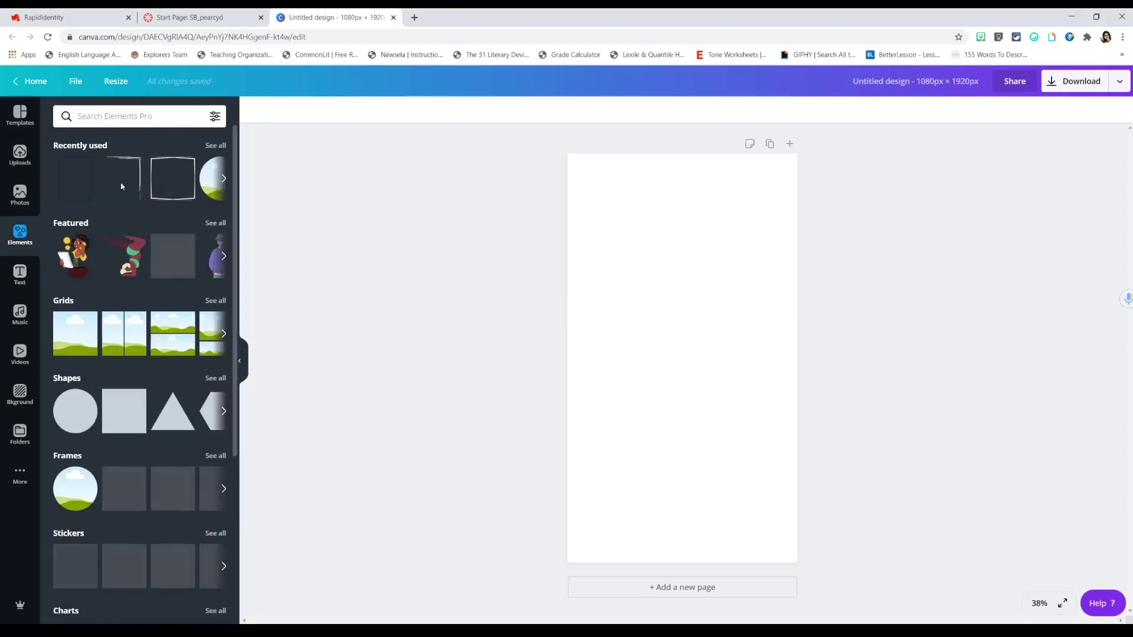
- Search Elements for 'border' and browse the border graphics
{"action": "left_click", "coordinate": [104, 117]}
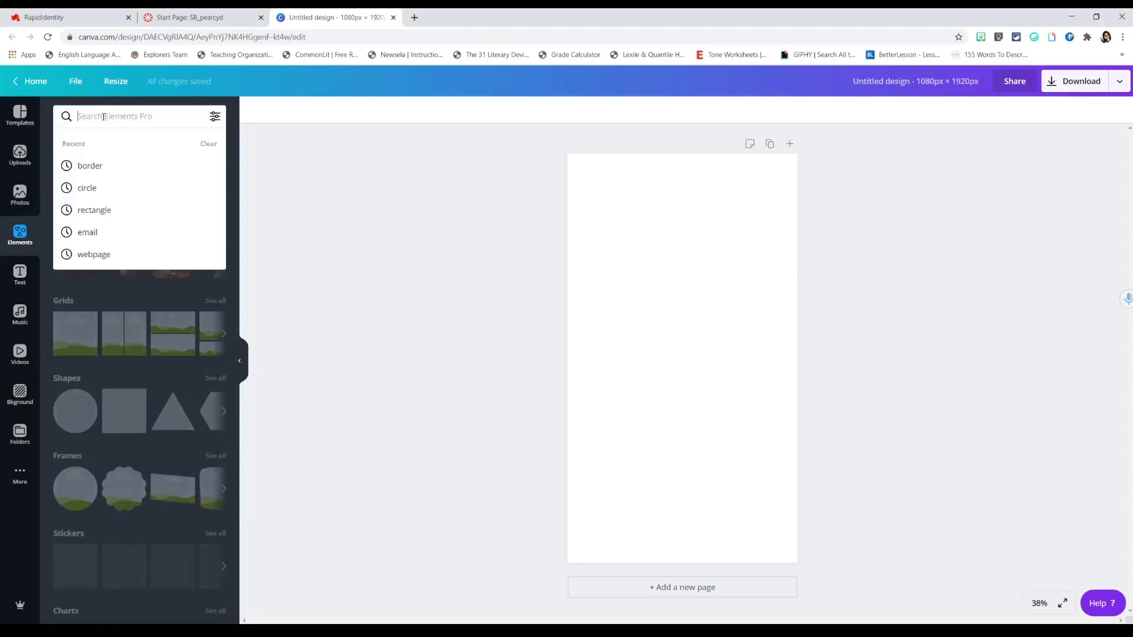
{"action": "type", "text": "border"}
{"action": "key", "text": "Return"}
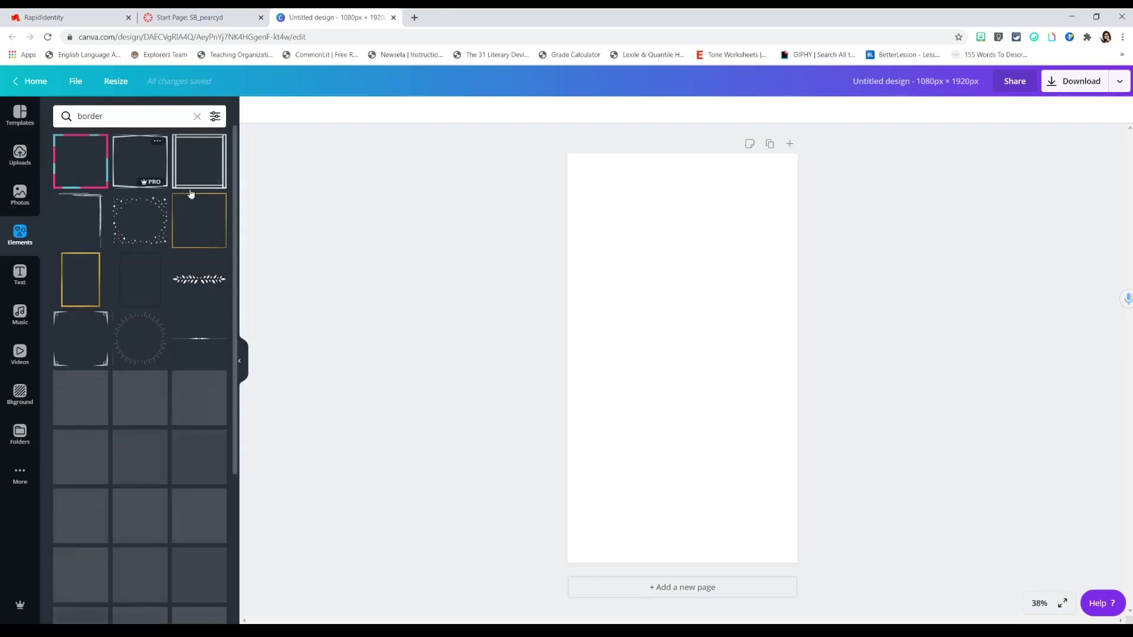
{"action": "scroll", "coordinate": [157, 391], "scroll_direction": "down", "scroll_amount": 3}
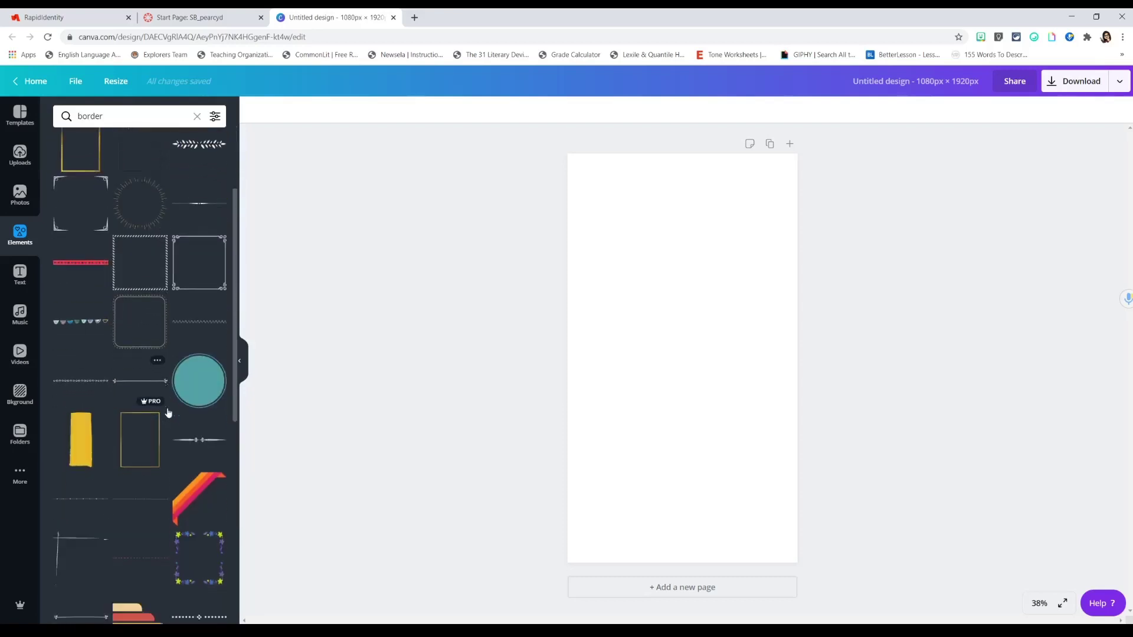
{"action": "scroll", "coordinate": [168, 413], "scroll_direction": "down", "scroll_amount": 10}
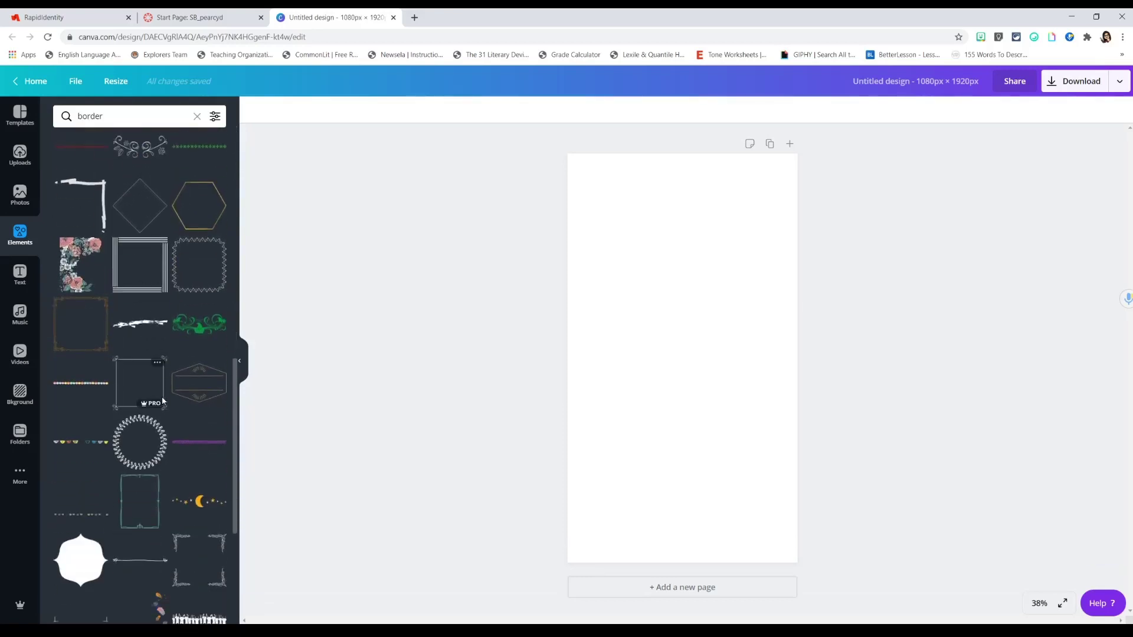
{"action": "scroll", "coordinate": [162, 401], "scroll_direction": "down", "scroll_amount": 10}
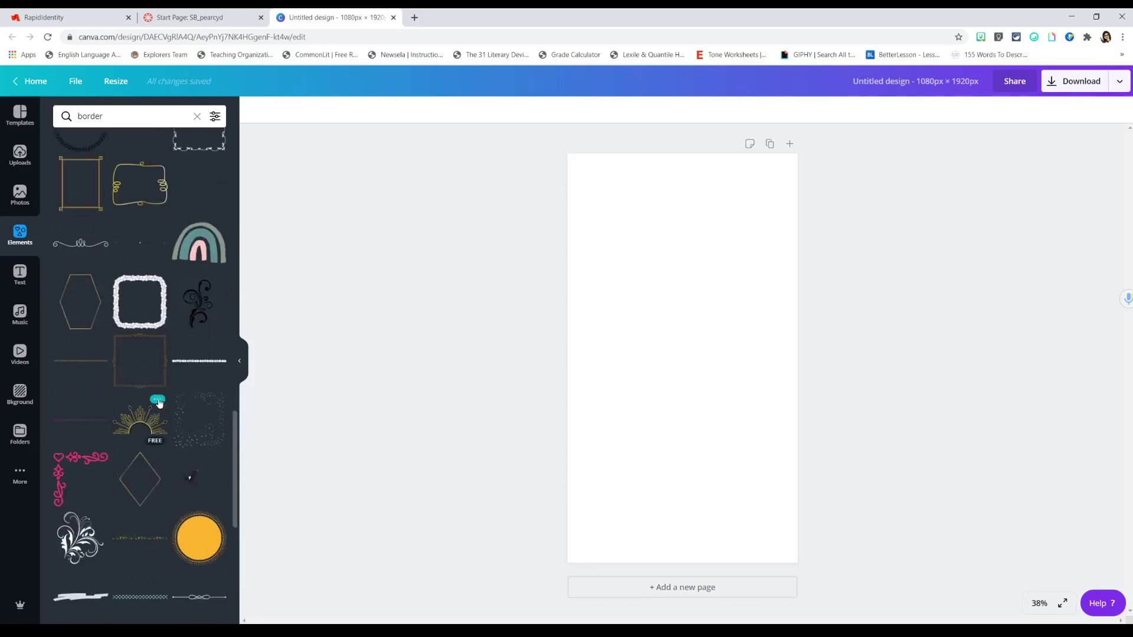
{"action": "scroll", "coordinate": [161, 403], "scroll_direction": "down", "scroll_amount": 10}
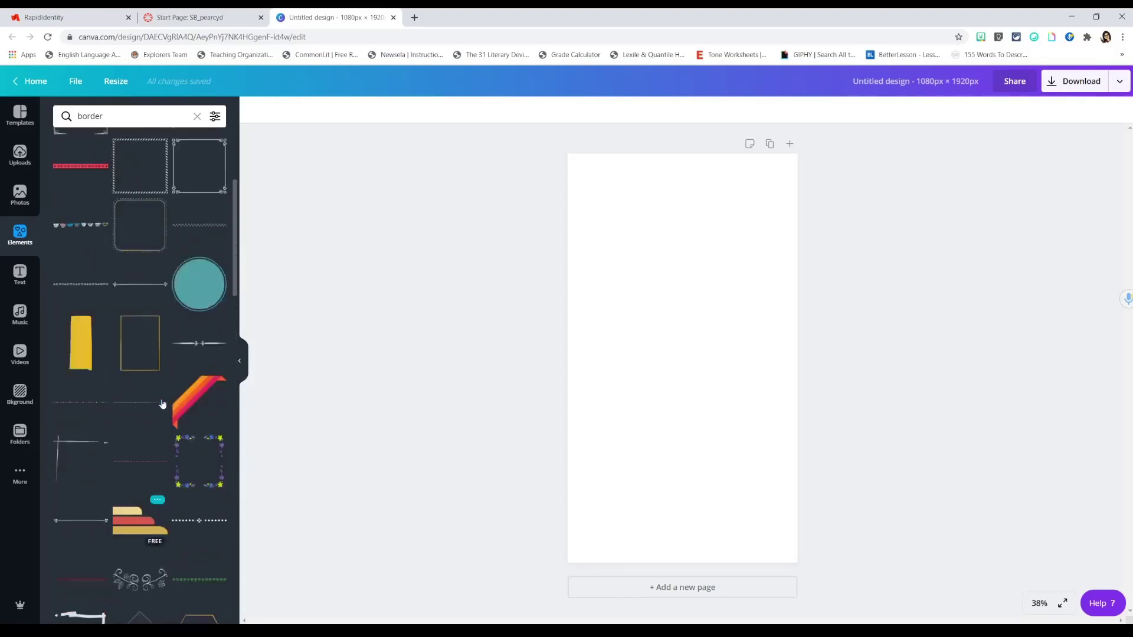
{"action": "scroll", "coordinate": [162, 403], "scroll_direction": "up", "scroll_amount": 4}
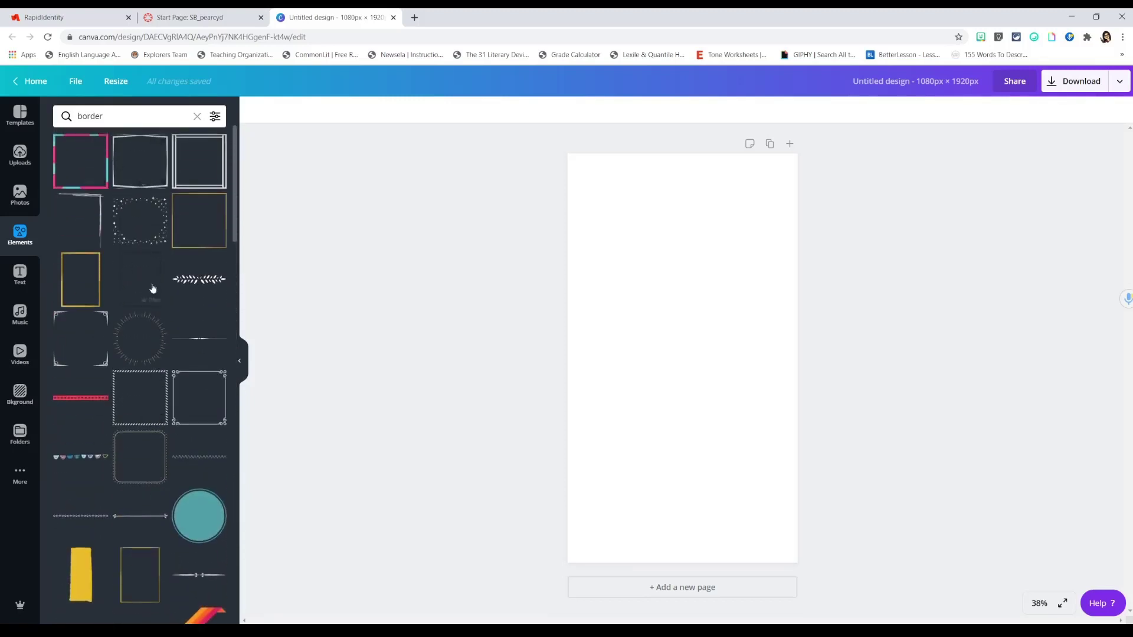
{"action": "scroll", "coordinate": [152, 291], "scroll_direction": "down", "scroll_amount": 10}
{"action": "scroll", "coordinate": [175, 354], "scroll_direction": "down", "scroll_amount": 10}
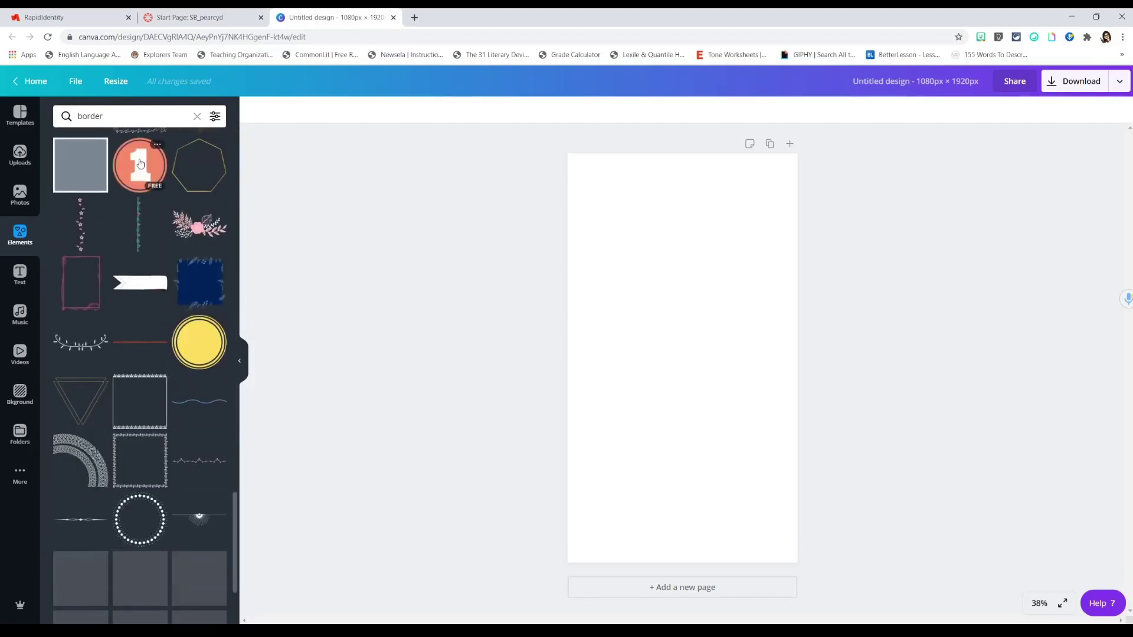
- Search Elements for 'circle border' and browse the circular border results
{"action": "left_click", "coordinate": [86, 118]}
{"action": "type", "text": "circle"}
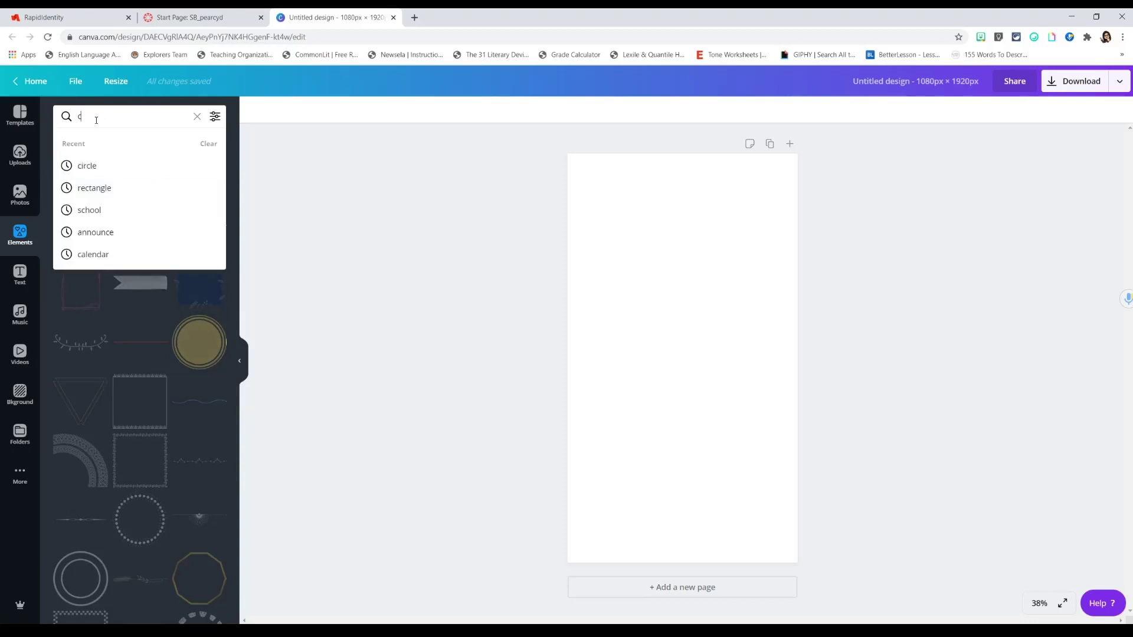
{"action": "key", "text": "Return"}
{"action": "type", "text": "border"}
{"action": "key", "text": "Return"}
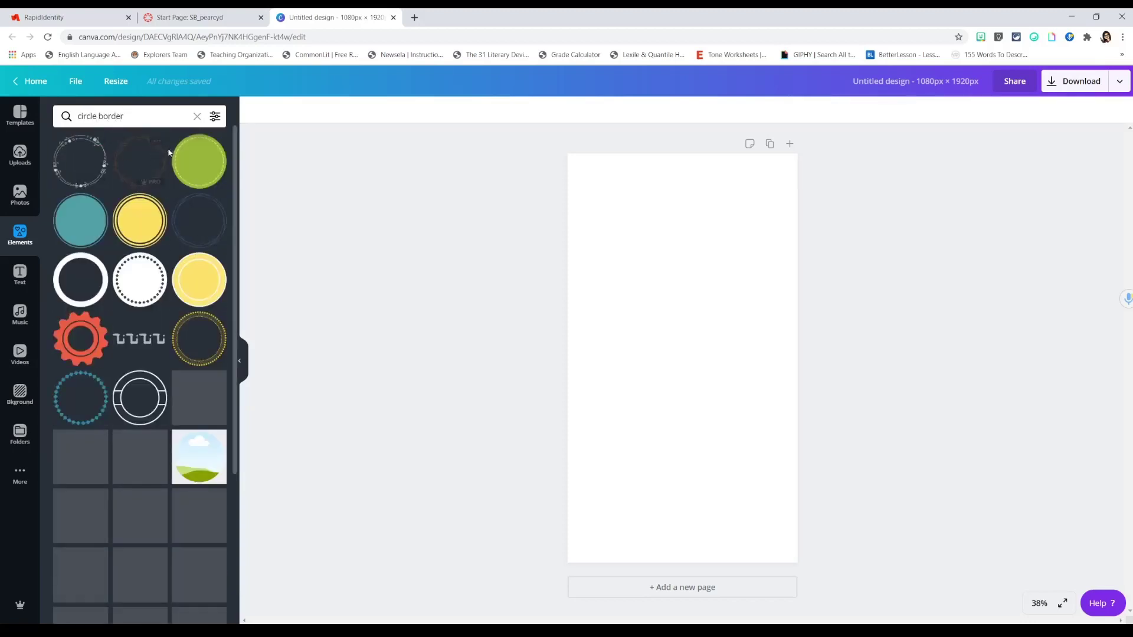
{"action": "scroll", "coordinate": [159, 384], "scroll_direction": "down", "scroll_amount": 2}
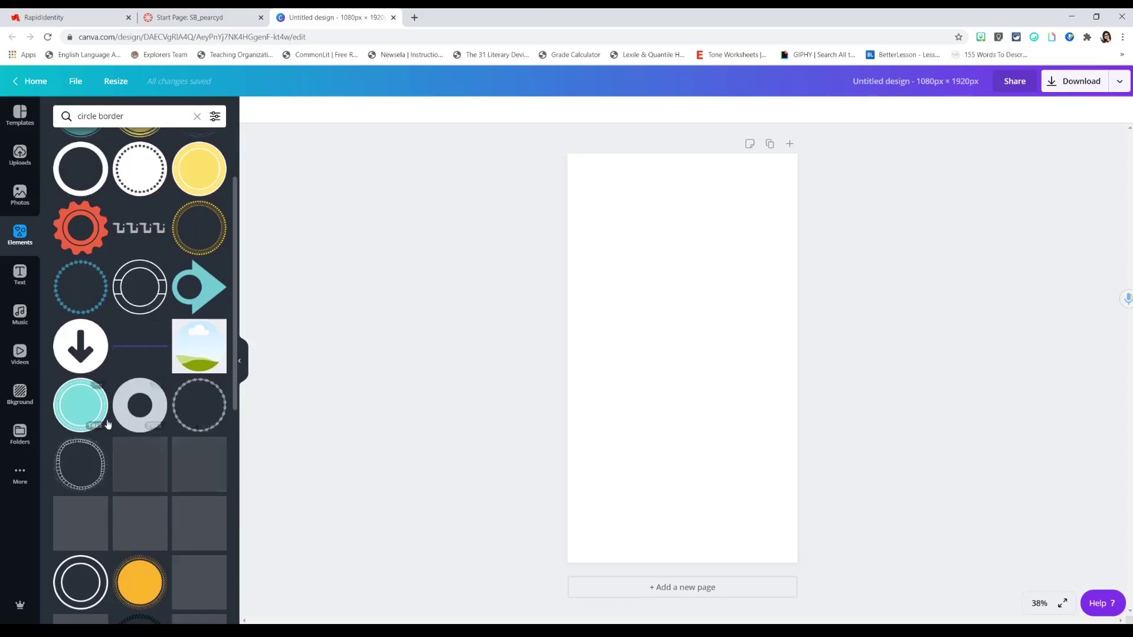
{"action": "scroll", "coordinate": [203, 406], "scroll_direction": "down", "scroll_amount": 3}
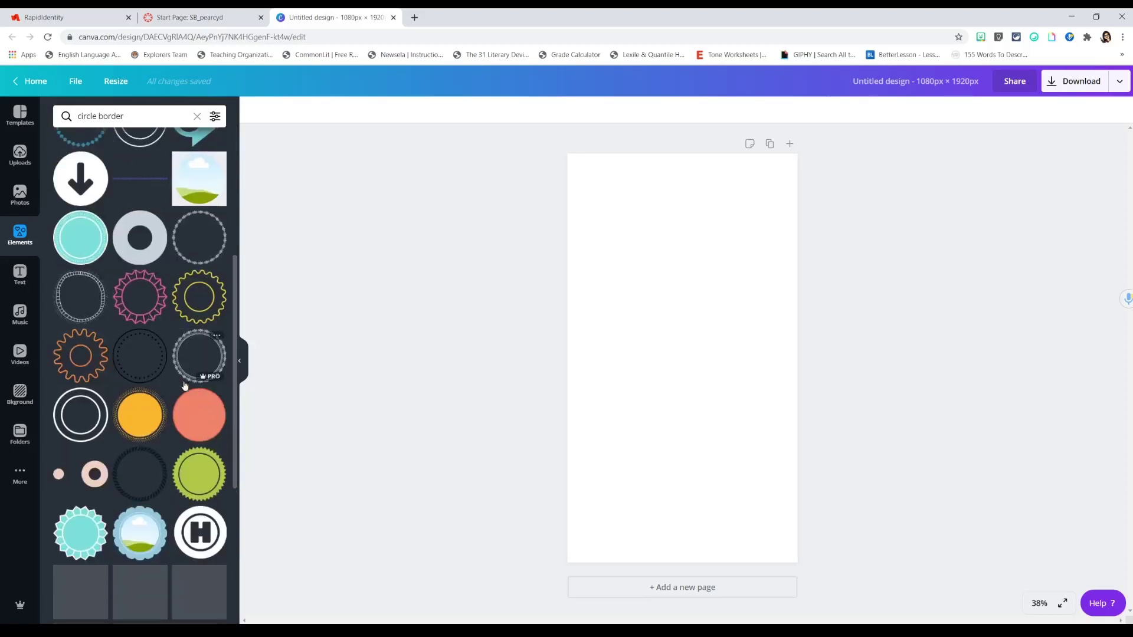
{"action": "scroll", "coordinate": [178, 443], "scroll_direction": "down", "scroll_amount": 5}
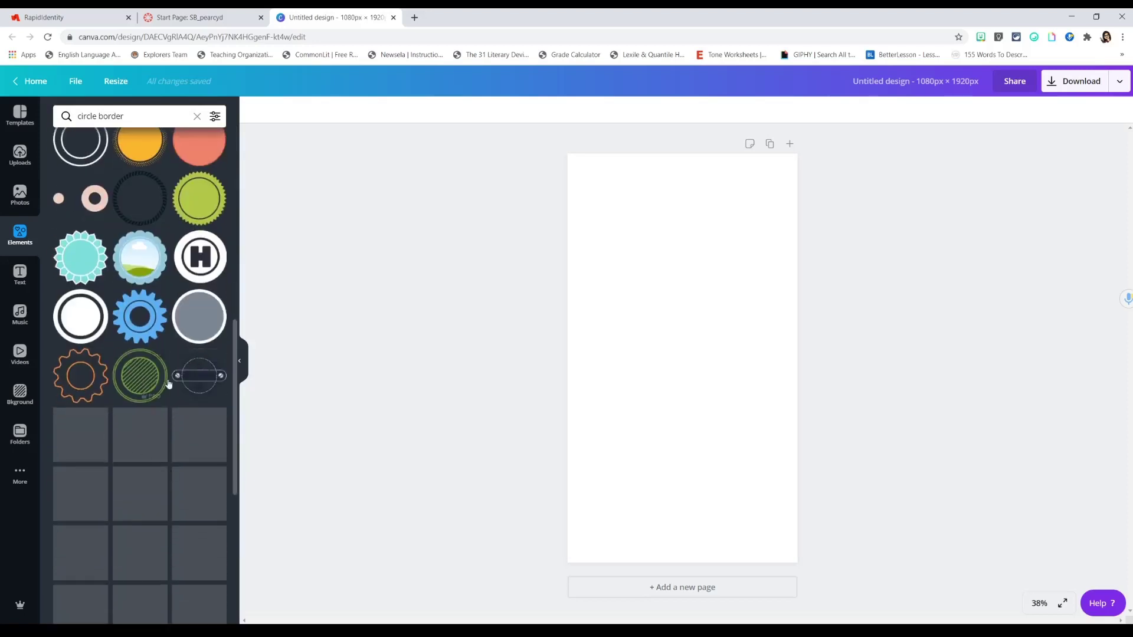
{"action": "scroll", "coordinate": [194, 506], "scroll_direction": "down", "scroll_amount": 3}
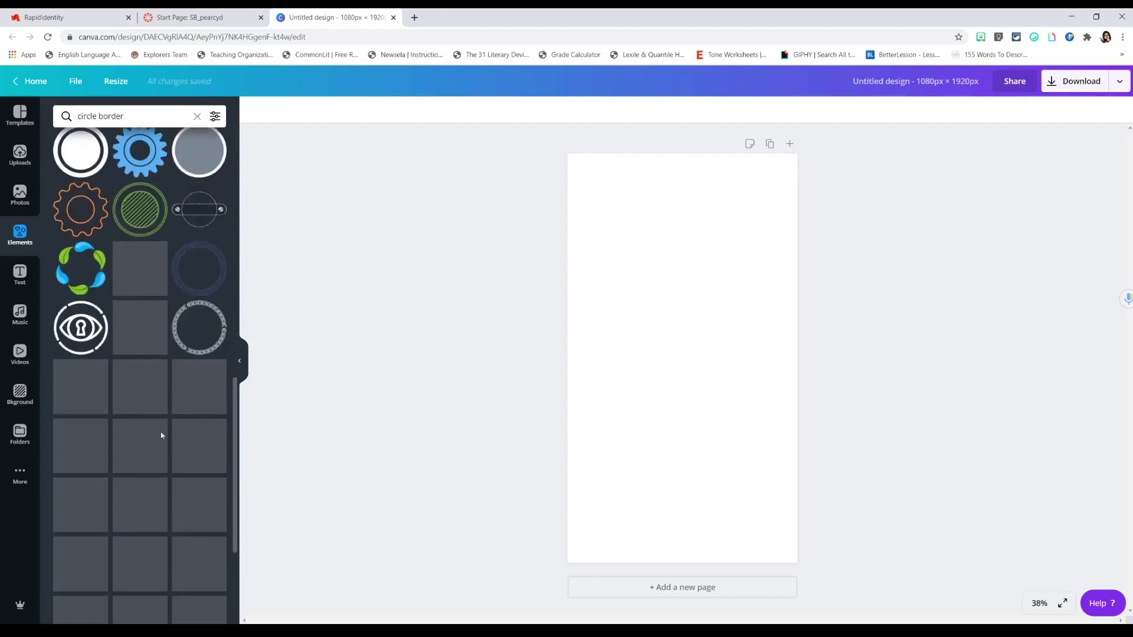
{"action": "scroll", "coordinate": [145, 348], "scroll_direction": "down", "scroll_amount": 10}
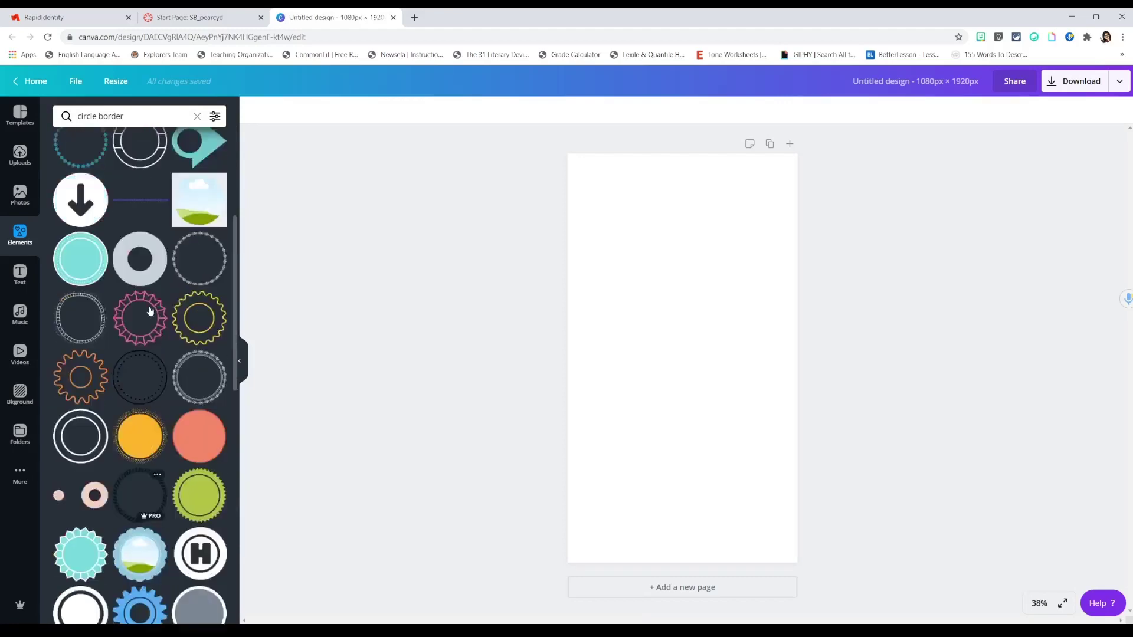
{"action": "scroll", "coordinate": [141, 313], "scroll_direction": "up", "scroll_amount": 4}
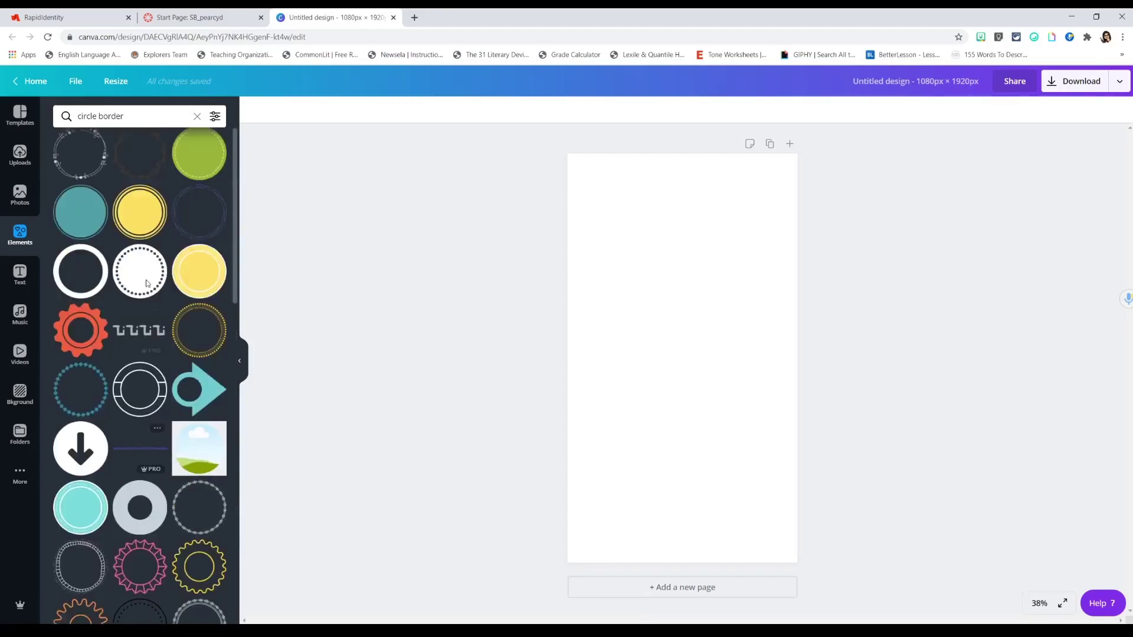
{"action": "left_click", "coordinate": [149, 122]}
- Search Elements for 'circle' and add an enlarged hand-drawn circle outline
{"action": "double_click", "coordinate": [148, 118]}
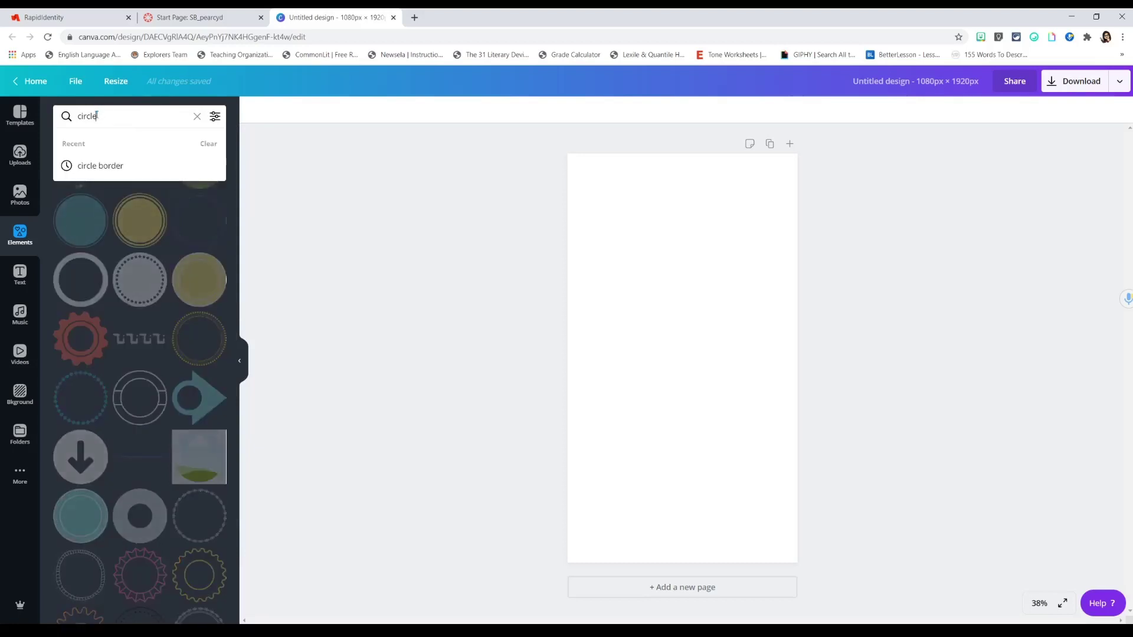
{"action": "key", "text": "Return"}
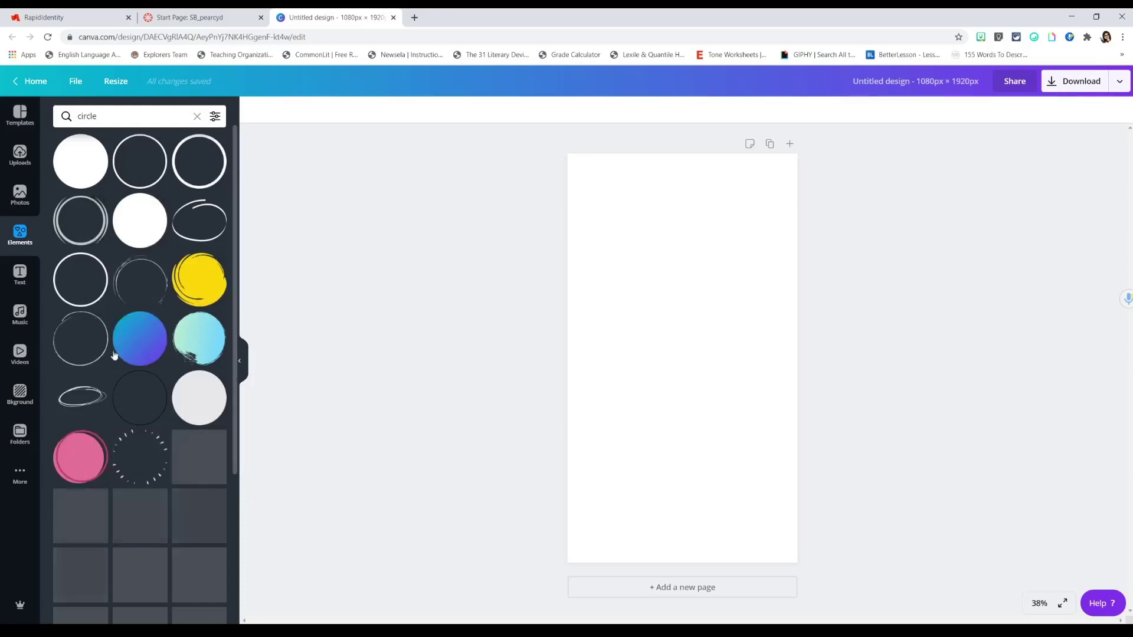
{"action": "scroll", "coordinate": [151, 426], "scroll_direction": "down", "scroll_amount": 2}
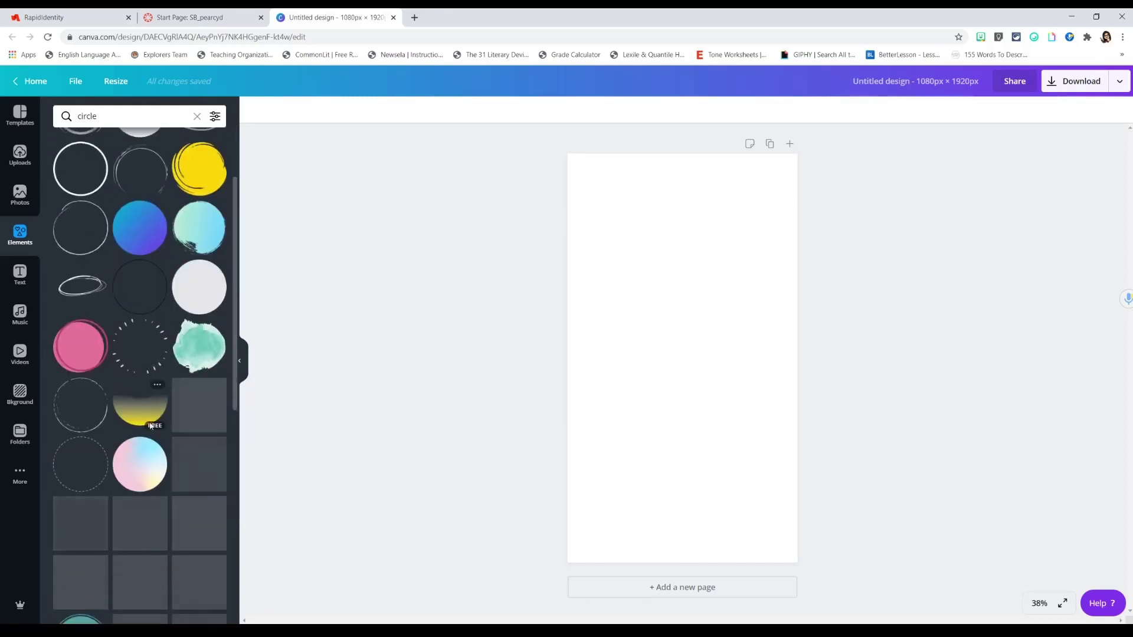
{"action": "scroll", "coordinate": [142, 449], "scroll_direction": "down", "scroll_amount": 2}
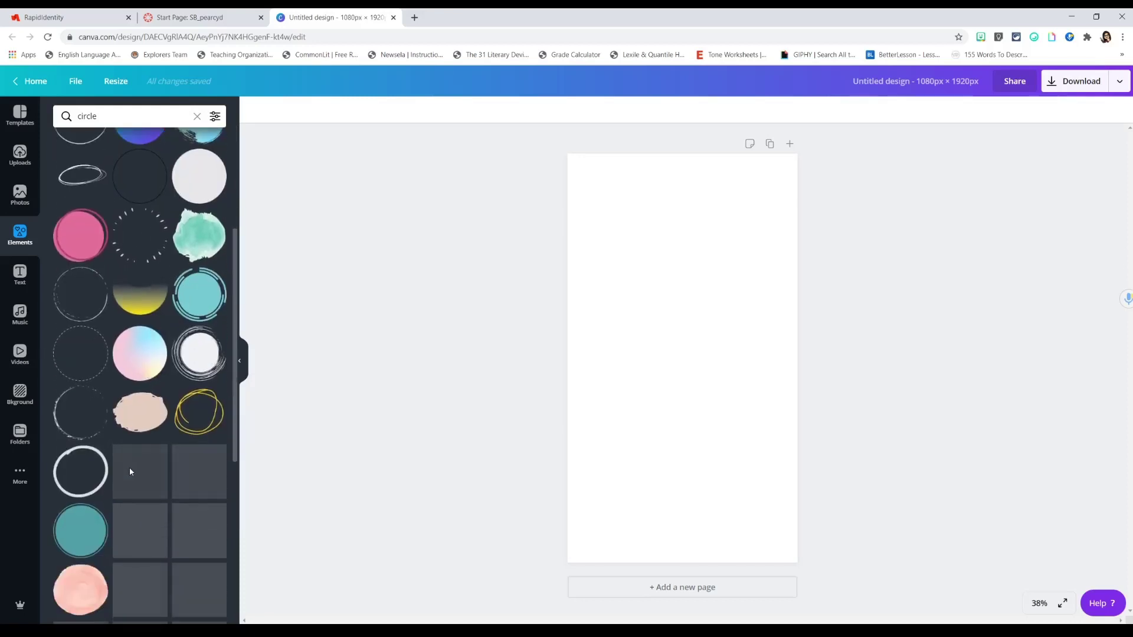
{"action": "scroll", "coordinate": [130, 471], "scroll_direction": "down", "scroll_amount": 2}
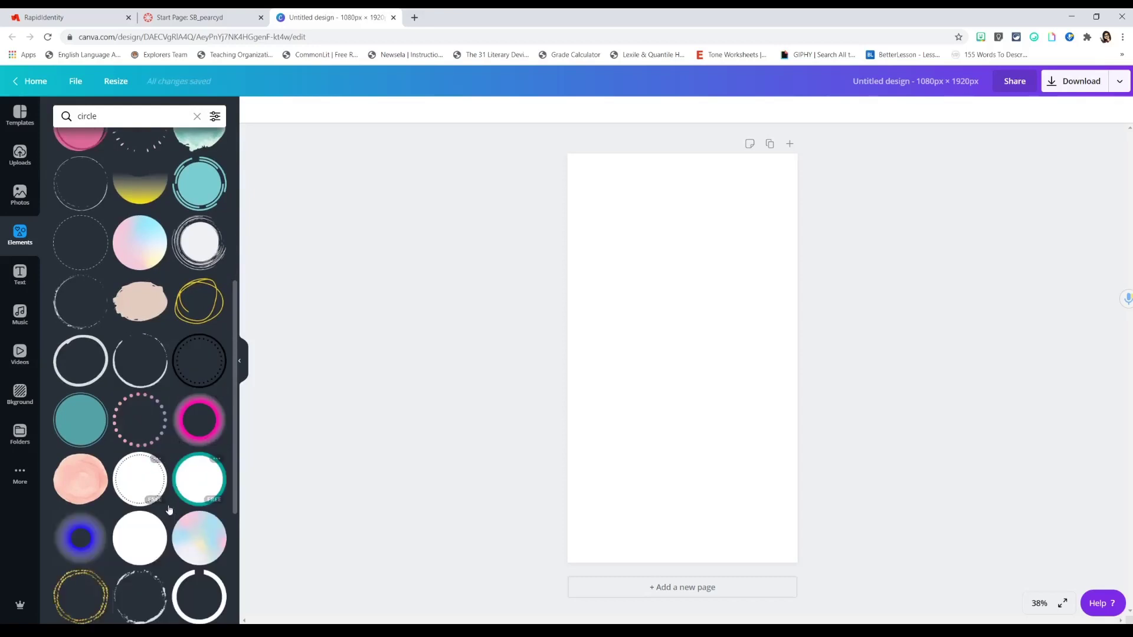
{"action": "scroll", "coordinate": [170, 509], "scroll_direction": "down", "scroll_amount": 3}
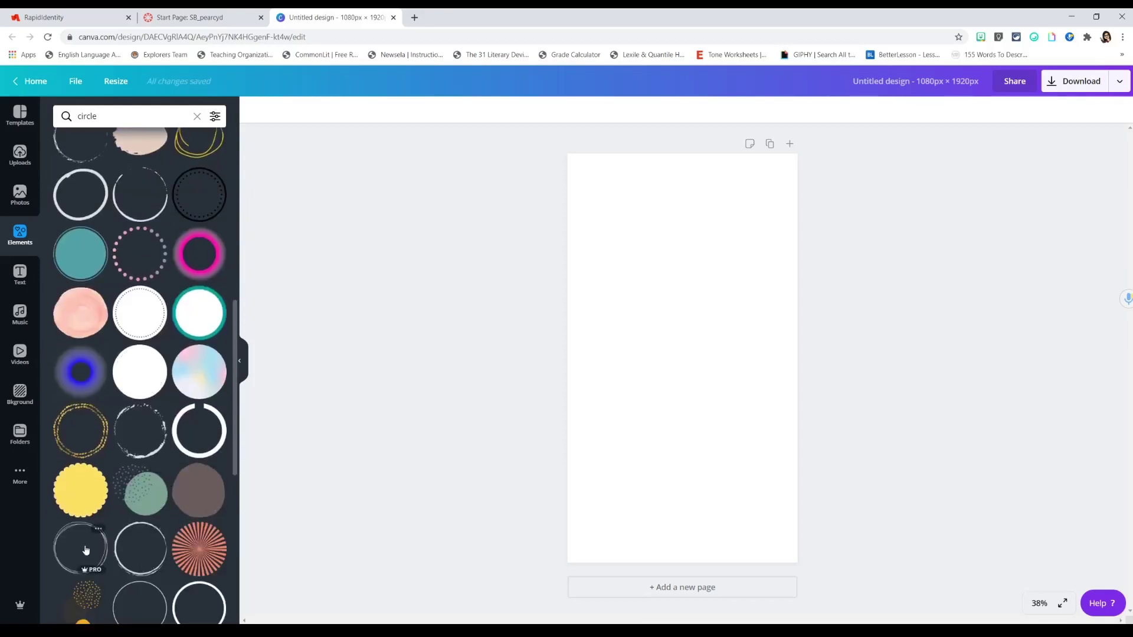
{"action": "scroll", "coordinate": [86, 550], "scroll_direction": "down", "scroll_amount": 3}
{"action": "left_click", "coordinate": [85, 389]}
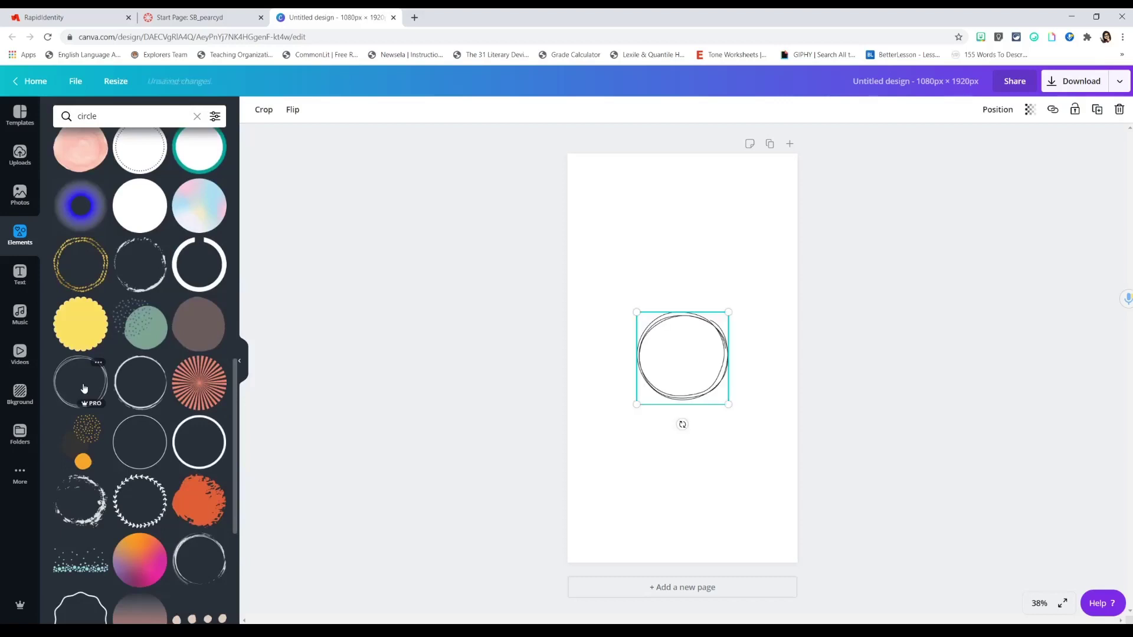
{"action": "left_click_drag", "start_coordinate": [637, 311], "coordinate": [579, 254]}
{"action": "left_click_drag", "start_coordinate": [731, 407], "coordinate": [791, 467]}
- Add a dusty-rose filled circle, enlarge it to about 947 px, and centre it
{"action": "scroll", "coordinate": [148, 307], "scroll_direction": "up", "scroll_amount": 10}
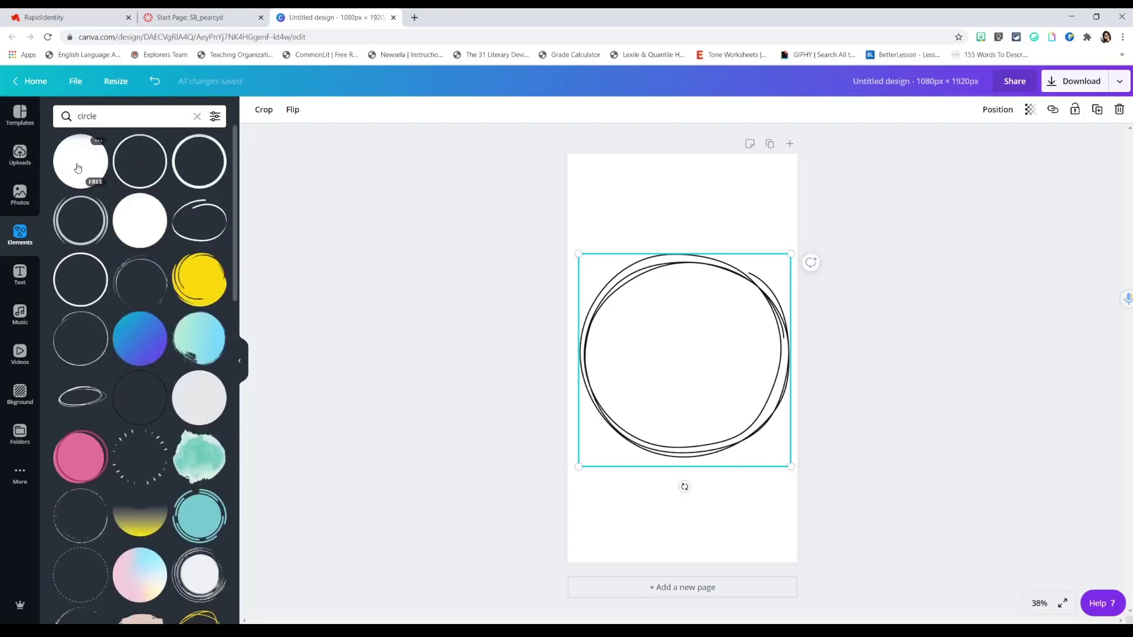
{"action": "left_click", "coordinate": [77, 168]}
{"action": "left_click_drag", "start_coordinate": [618, 295], "coordinate": [581, 257]}
{"action": "left_click_drag", "start_coordinate": [747, 421], "coordinate": [776, 467]}
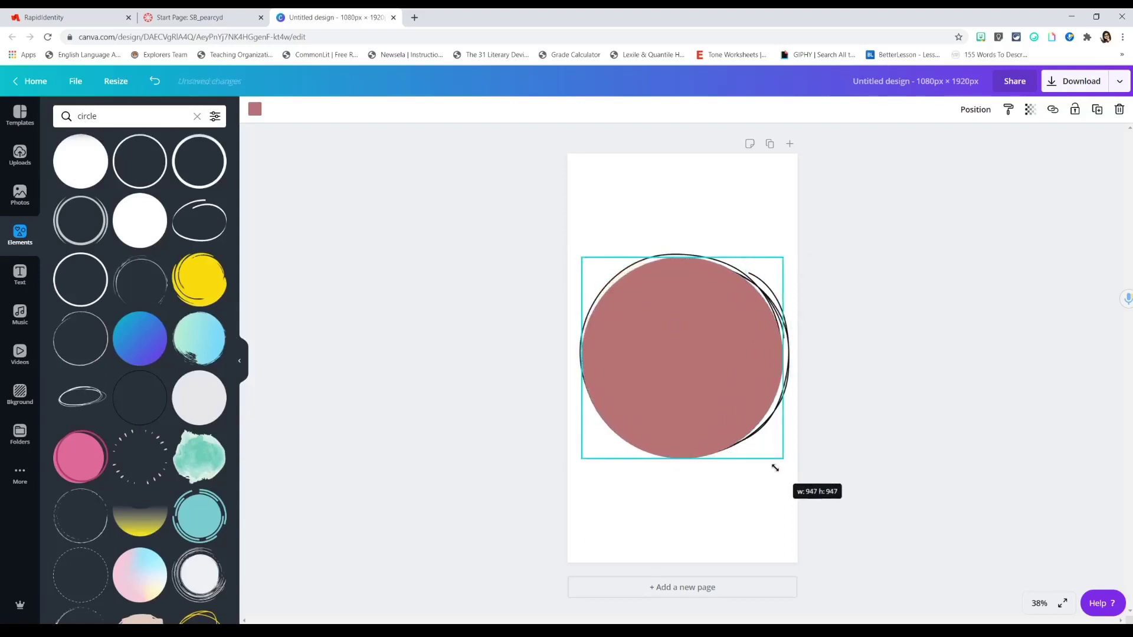
{"action": "left_click_drag", "start_coordinate": [689, 375], "coordinate": [744, 377]}
{"action": "left_click", "coordinate": [976, 109]}
{"action": "left_click", "coordinate": [884, 381]}
{"action": "left_click", "coordinate": [744, 374]}
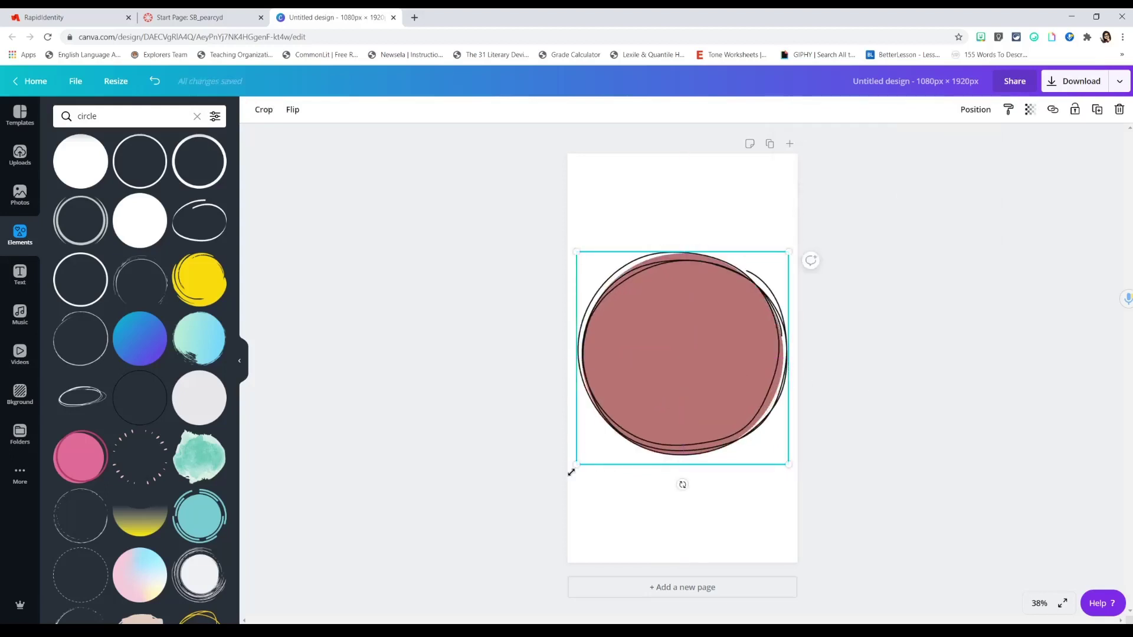
{"action": "left_click_drag", "start_coordinate": [576, 466], "coordinate": [573, 468]}
{"action": "left_click", "coordinate": [823, 390]}
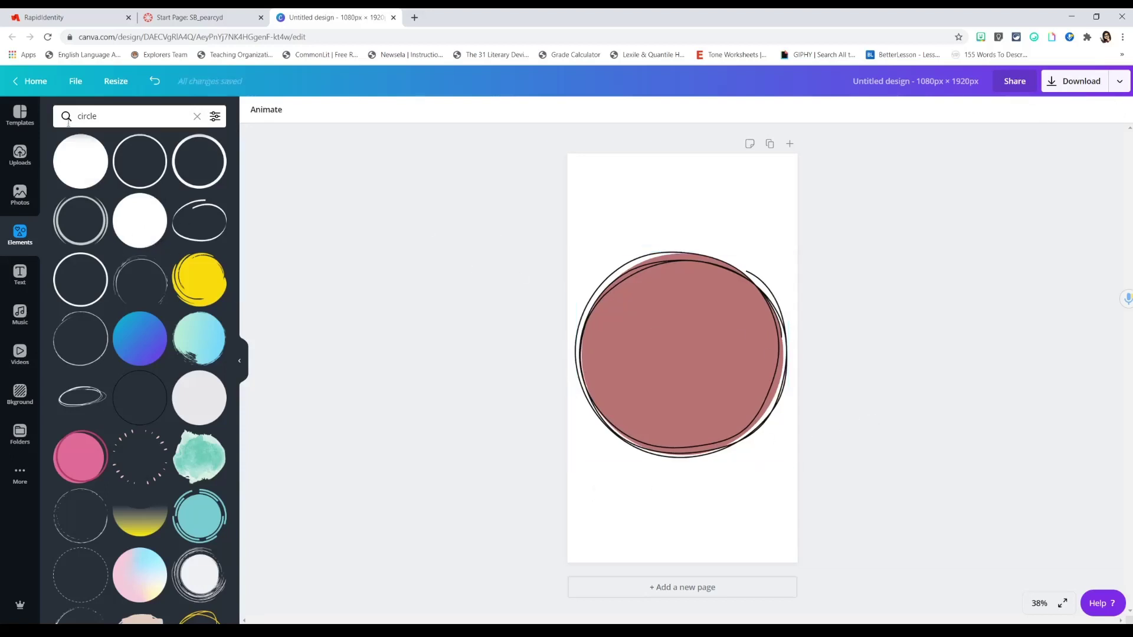
- Add a heading inside the circle, enlarge it, and change its text to 'Grades'
{"action": "left_click", "coordinate": [20, 274]}
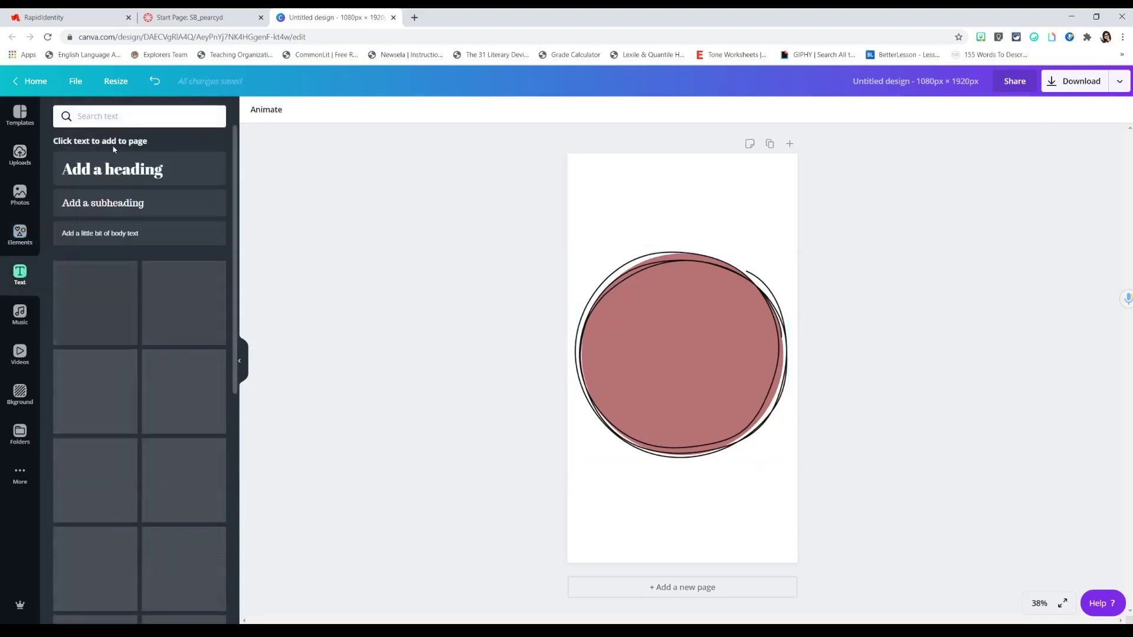
{"action": "key", "text": "t"}
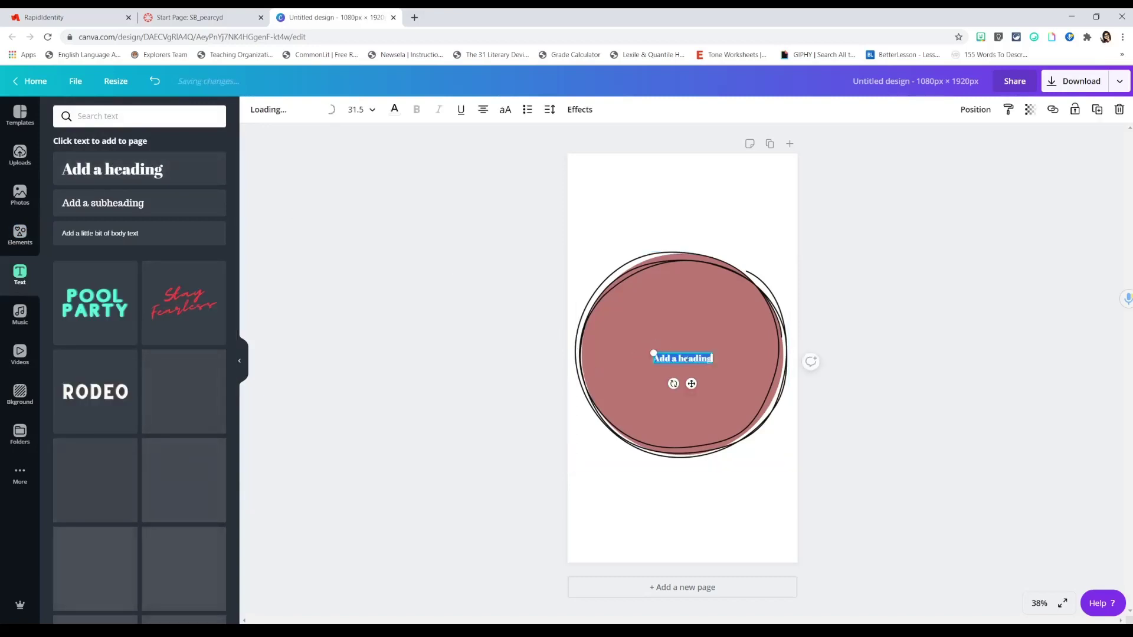
{"action": "left_click_drag", "start_coordinate": [653, 354], "coordinate": [587, 345]}
{"action": "left_click_drag", "start_coordinate": [715, 367], "coordinate": [754, 384]}
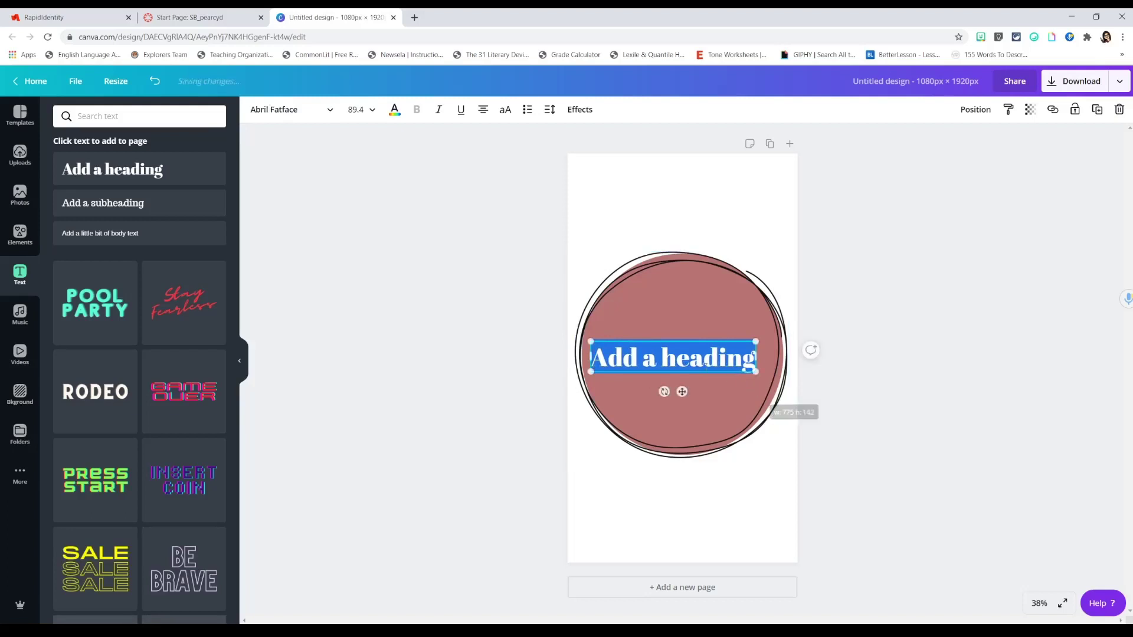
{"action": "triple_click", "coordinate": [693, 362]}
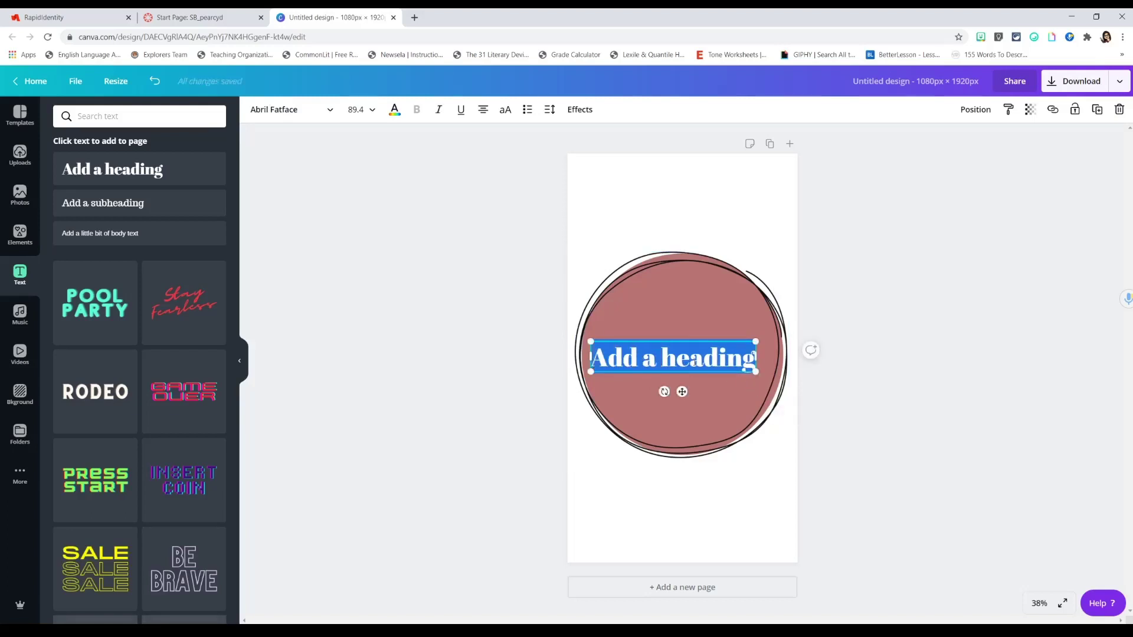
{"action": "type", "text": "Grades"}
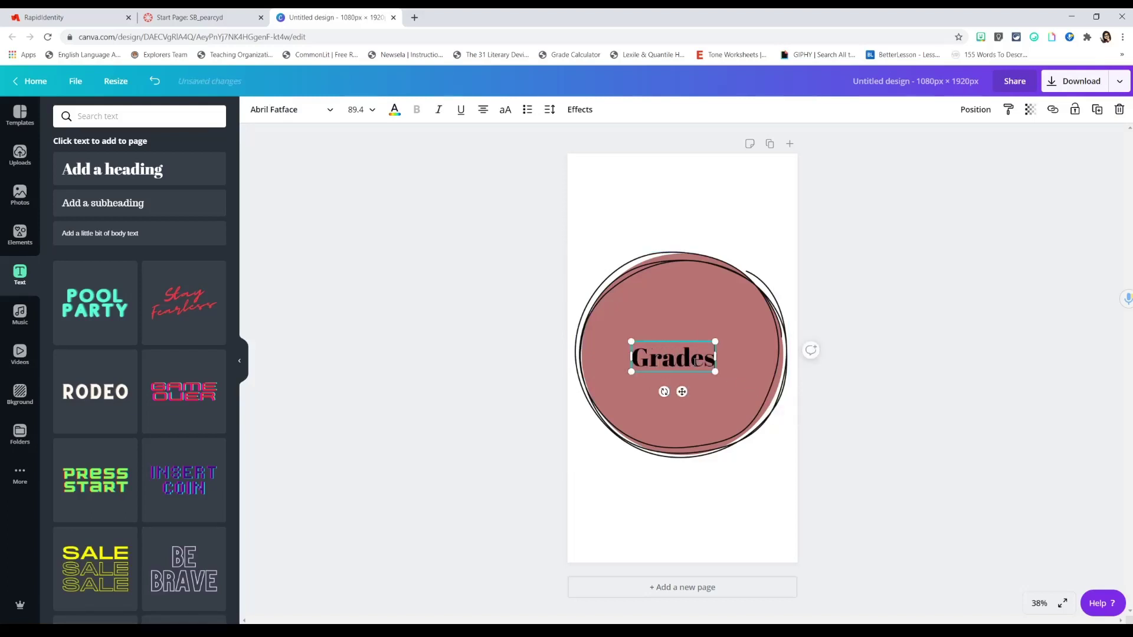
- Change the Grades heading font from Abril Fatface to Buffalo
{"action": "double_click", "coordinate": [686, 362]}
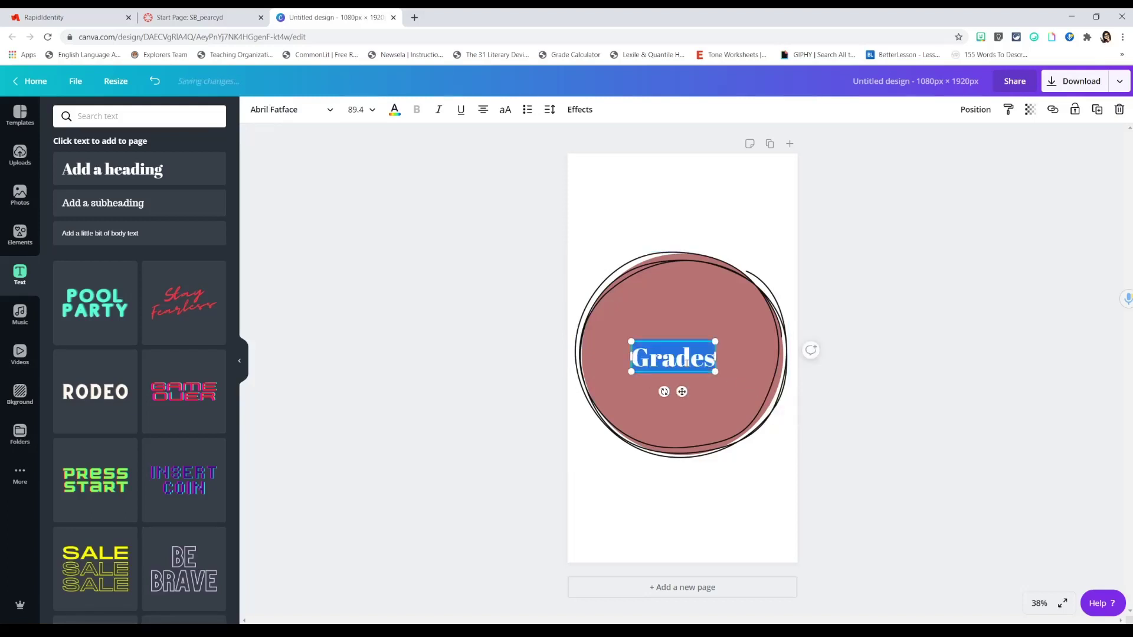
{"action": "left_click", "coordinate": [323, 110]}
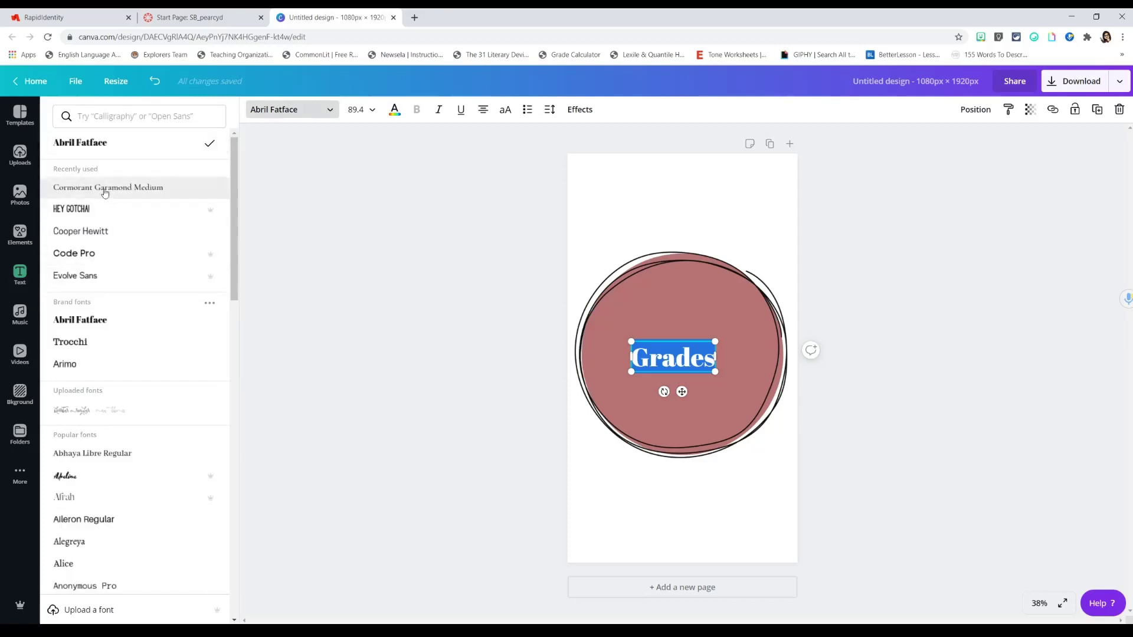
{"action": "scroll", "coordinate": [121, 396], "scroll_direction": "down", "scroll_amount": 10}
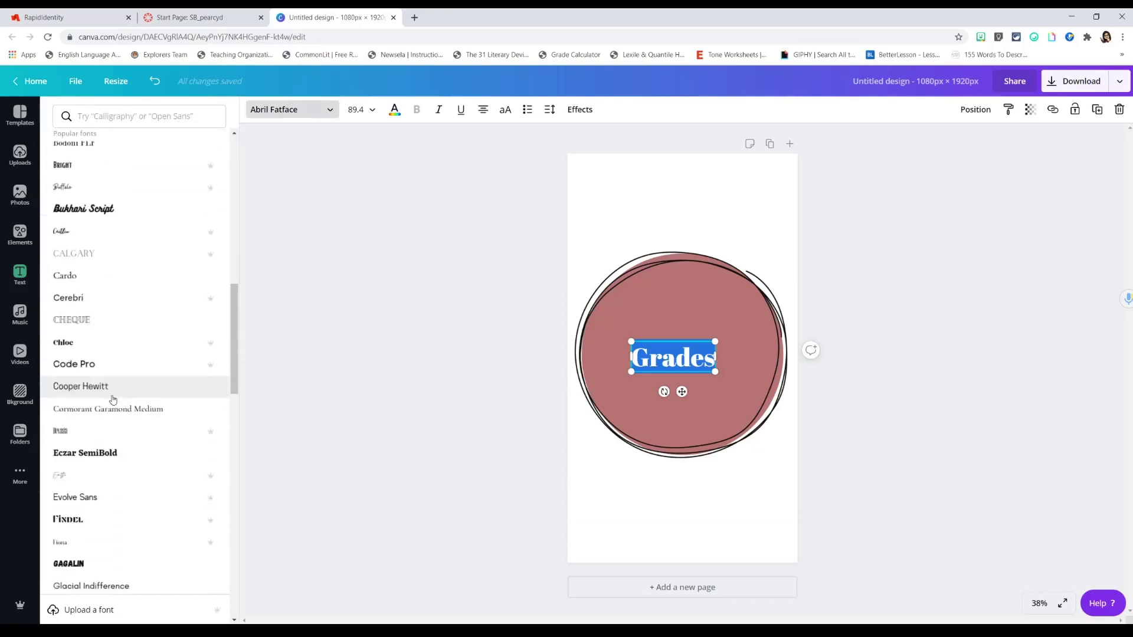
{"action": "scroll", "coordinate": [111, 383], "scroll_direction": "up", "scroll_amount": 3}
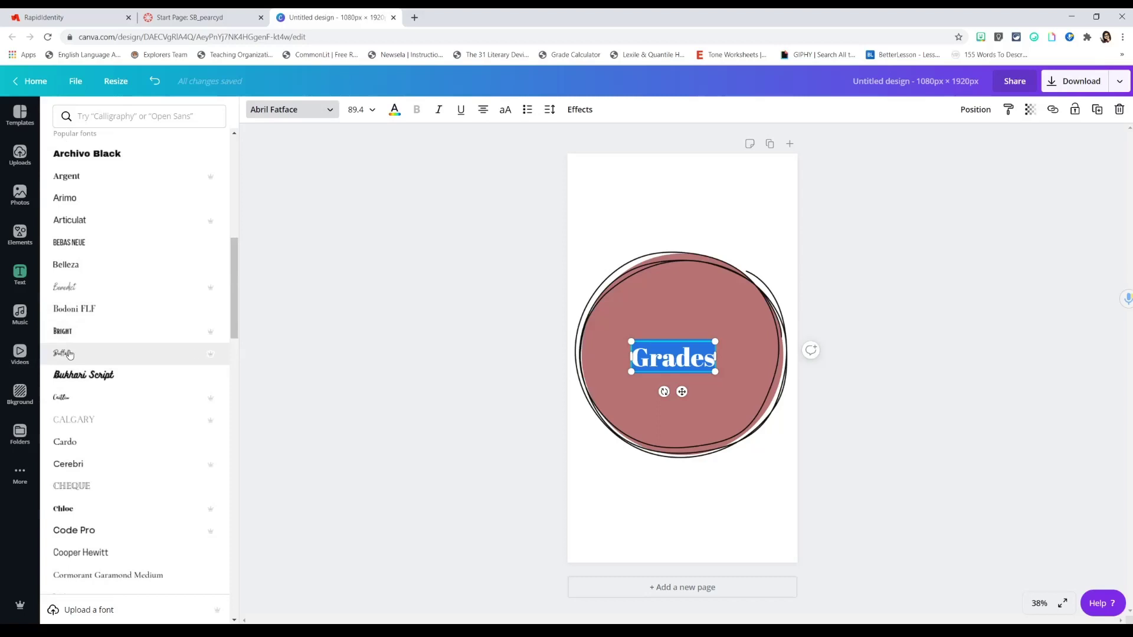
{"action": "left_click", "coordinate": [69, 354]}
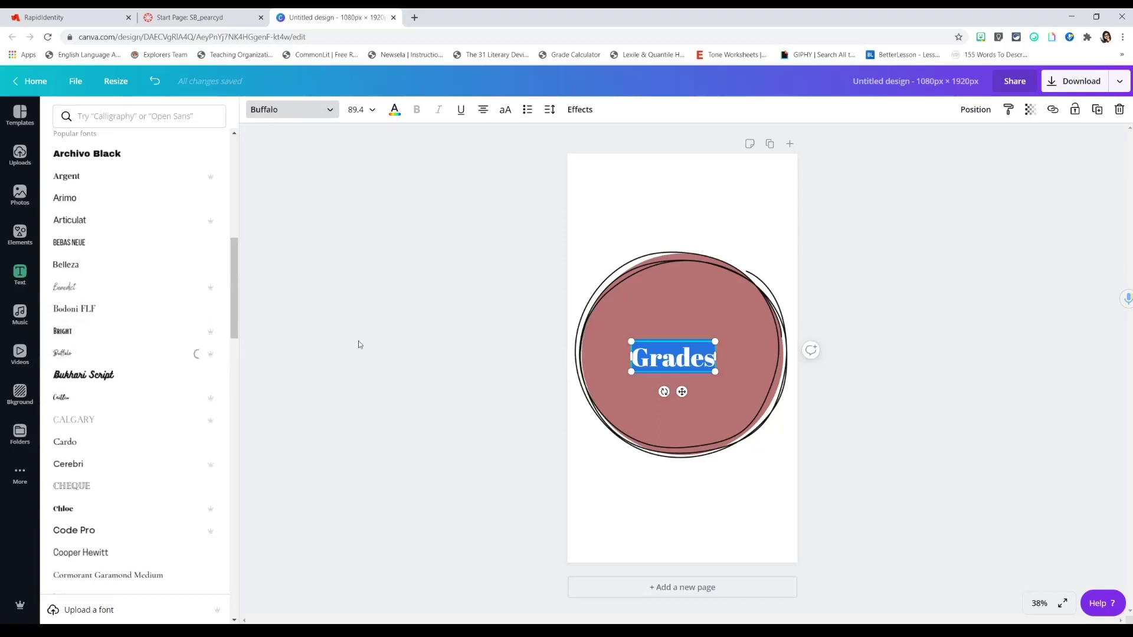
{"action": "left_click", "coordinate": [372, 109]}
- Set the Grades text size to 250
{"action": "scroll", "coordinate": [368, 384], "scroll_direction": "down", "scroll_amount": 3}
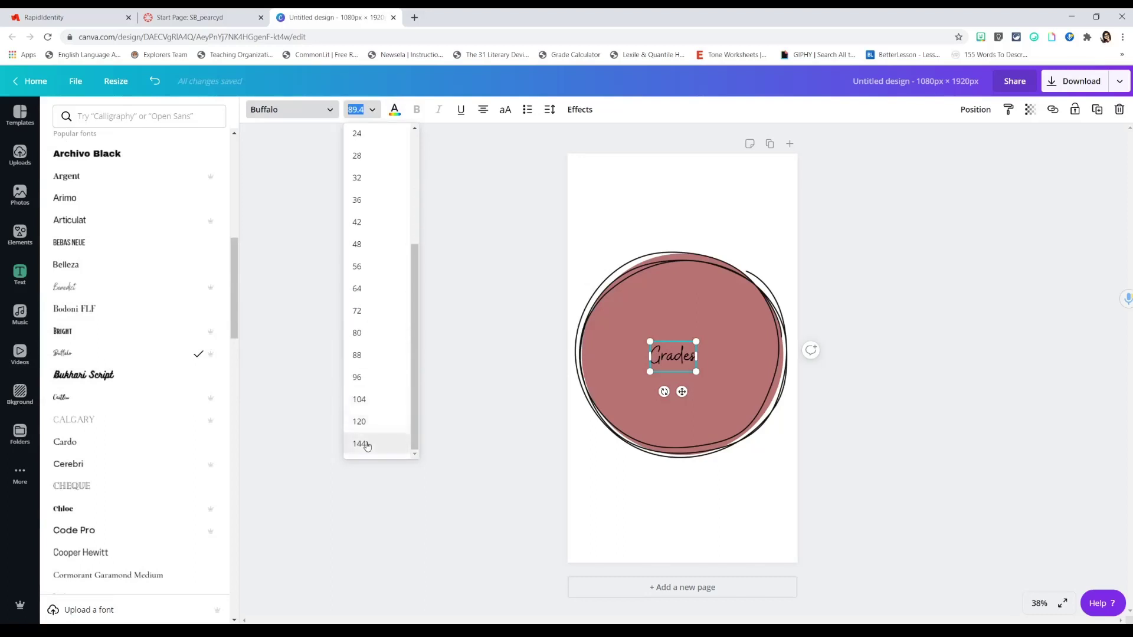
{"action": "left_click", "coordinate": [367, 447]}
{"action": "left_click", "coordinate": [367, 111]}
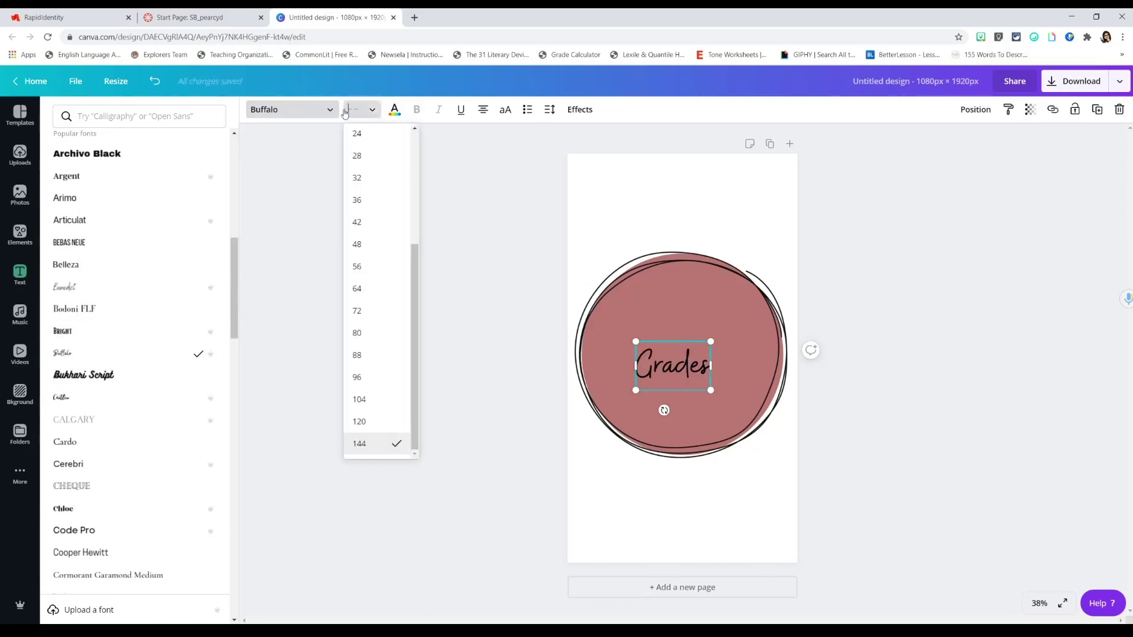
{"action": "type", "text": "250"}
{"action": "key", "text": "Return"}
- Change the text to lowercase 'grades' and centre it in the circle
{"action": "left_click", "coordinate": [703, 383]}
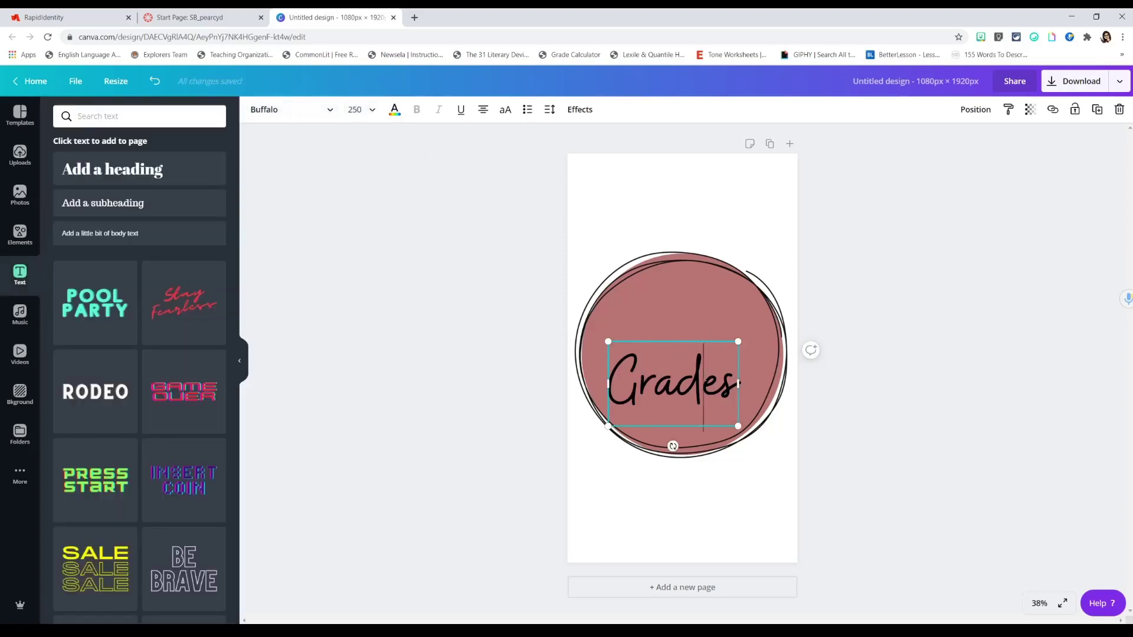
{"action": "left_click_drag", "start_coordinate": [680, 340], "coordinate": [685, 315]}
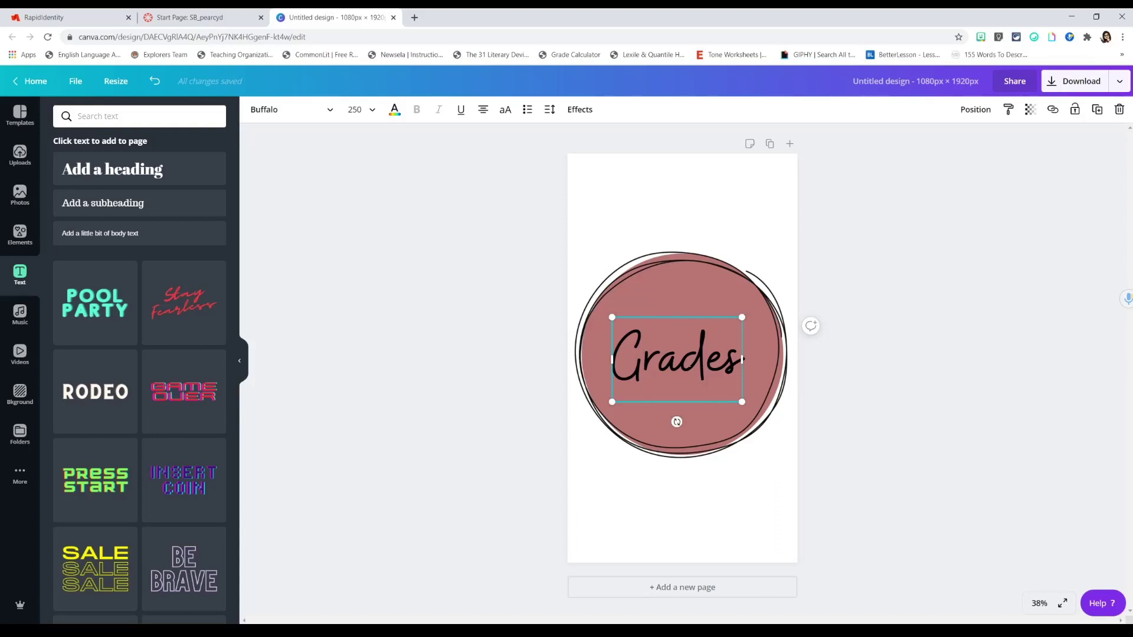
{"action": "key", "text": "BackSpace"}
{"action": "type", "text": "g"}
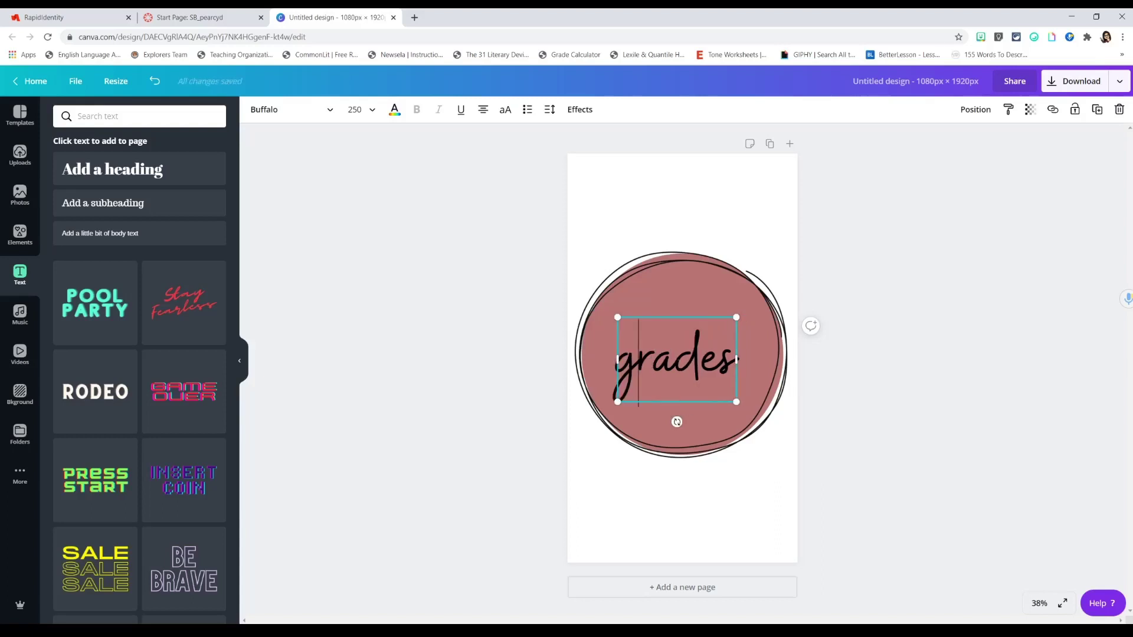
{"action": "left_click", "coordinate": [848, 393]}
{"action": "left_click", "coordinate": [697, 356]}
{"action": "left_click_drag", "start_coordinate": [697, 357], "coordinate": [702, 355]}
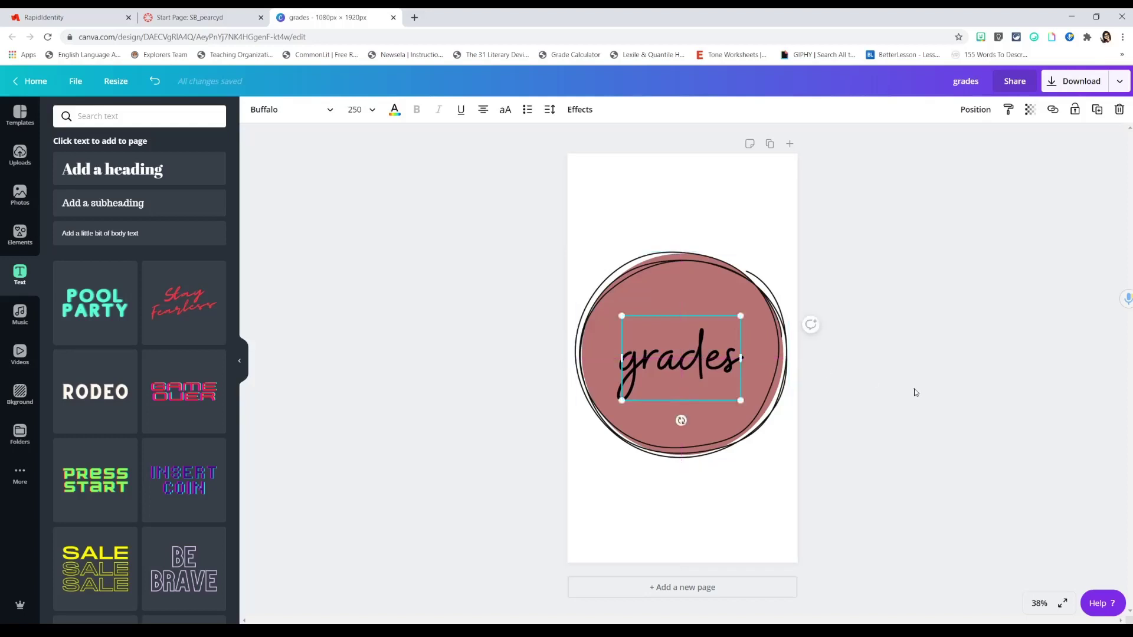
{"action": "left_click", "coordinate": [812, 324]}
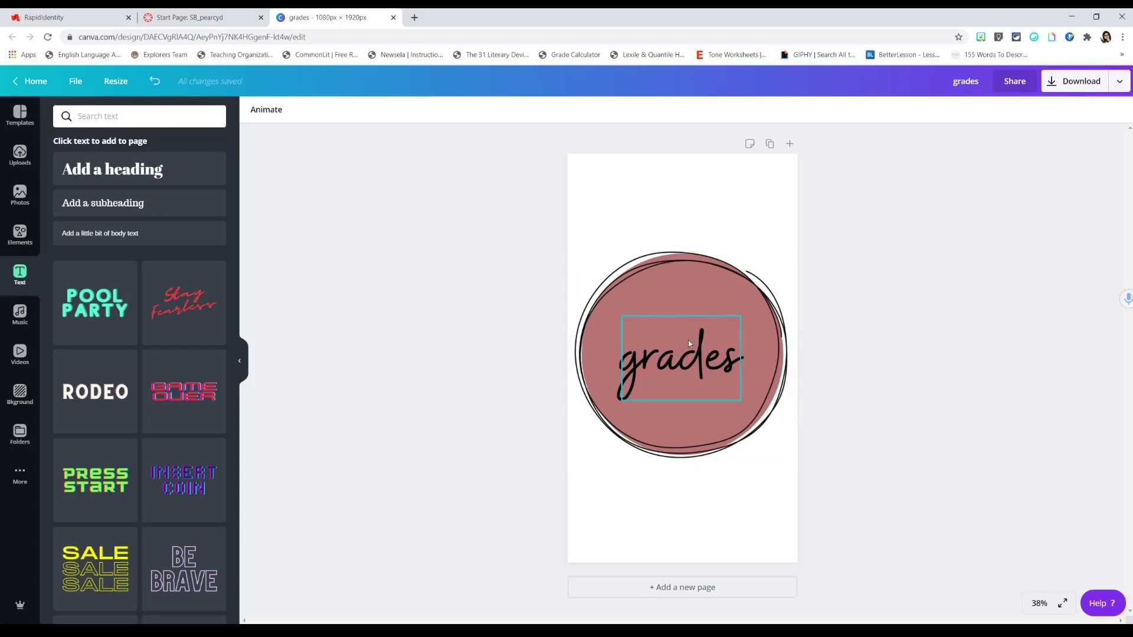
- Search Elements for 'grade' and add an enlarged A+ circle graphic
{"action": "left_click", "coordinate": [32, 241]}
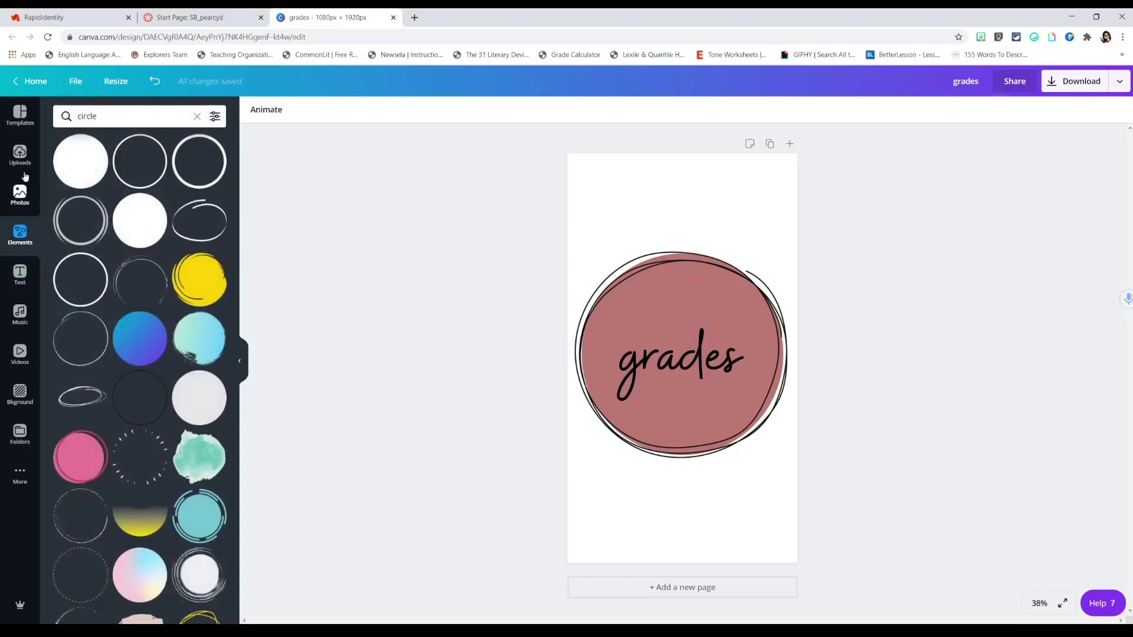
{"action": "left_click", "coordinate": [121, 116]}
{"action": "type", "text": "grade"}
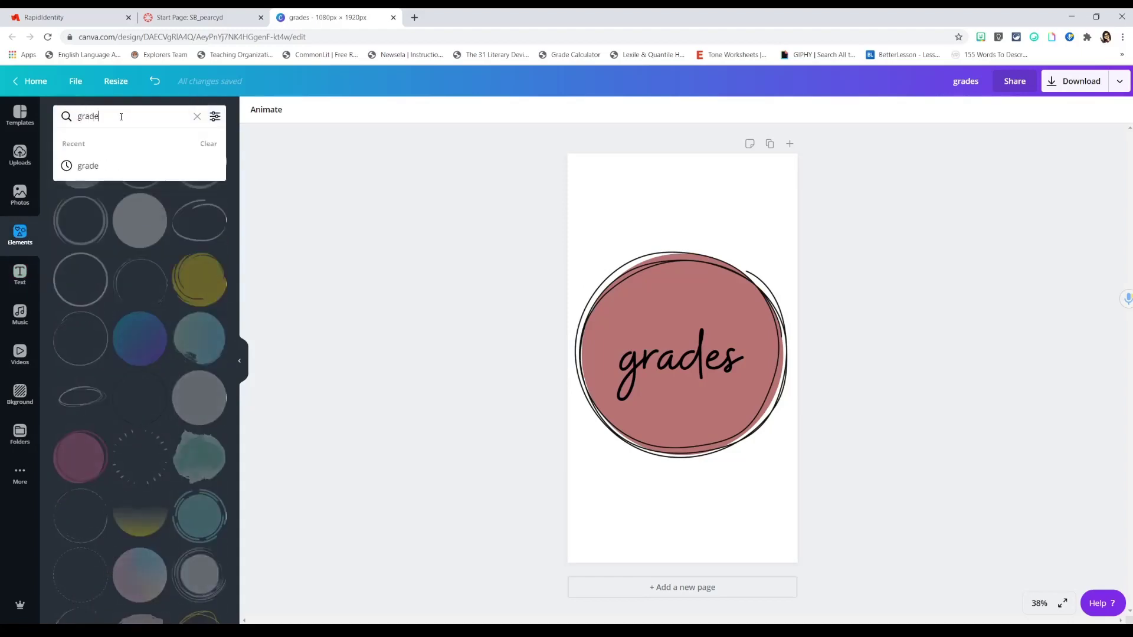
{"action": "key", "text": "Return"}
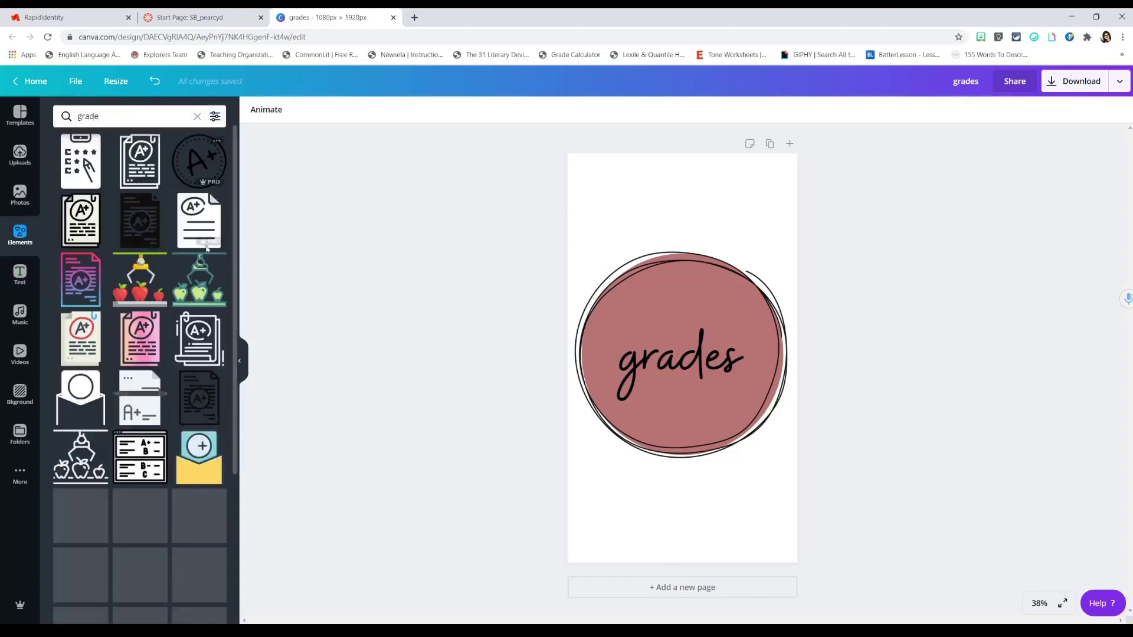
{"action": "scroll", "coordinate": [162, 320], "scroll_direction": "down", "scroll_amount": 3}
{"action": "scroll", "coordinate": [128, 466], "scroll_direction": "down", "scroll_amount": 3}
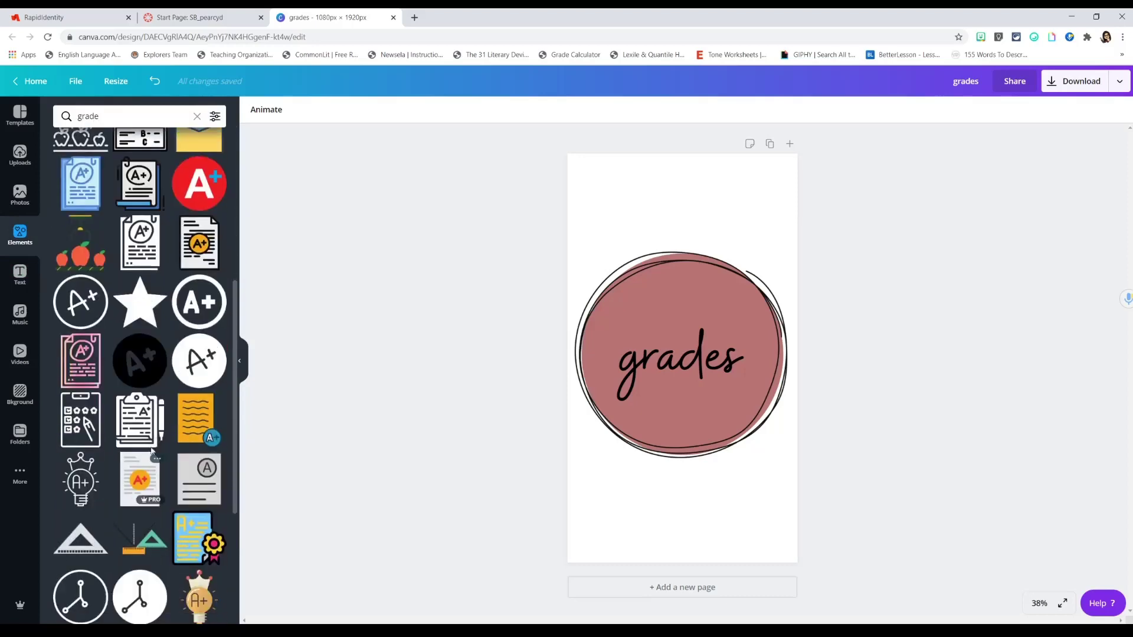
{"action": "left_click", "coordinate": [81, 301]}
{"action": "left_click_drag", "start_coordinate": [633, 316], "coordinate": [600, 276]}
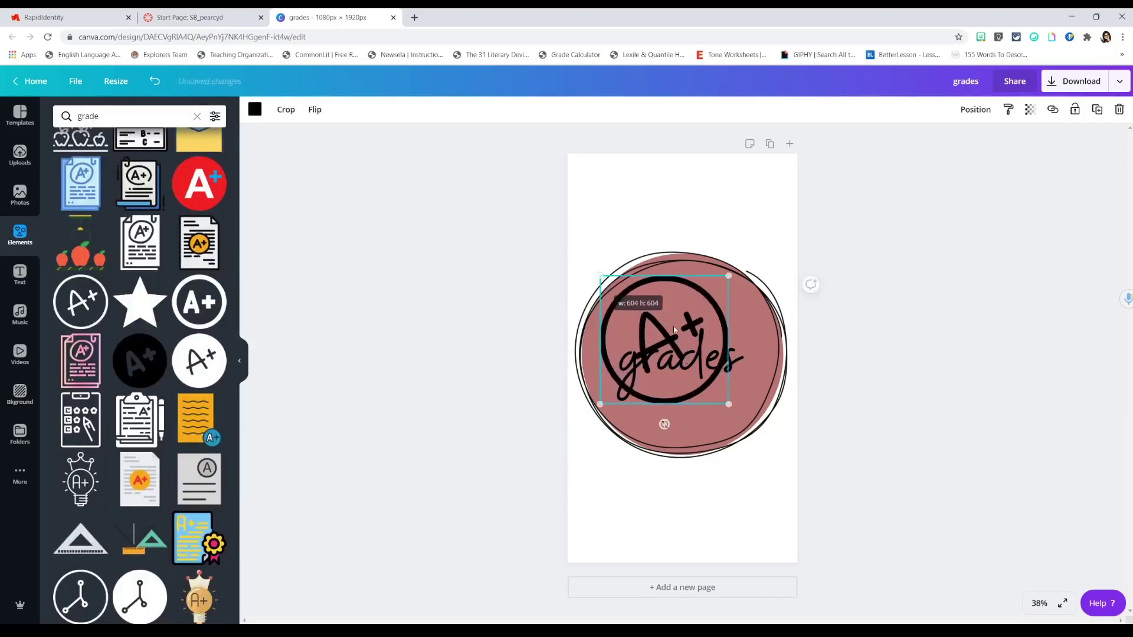
{"action": "left_click_drag", "start_coordinate": [729, 406], "coordinate": [753, 439]}
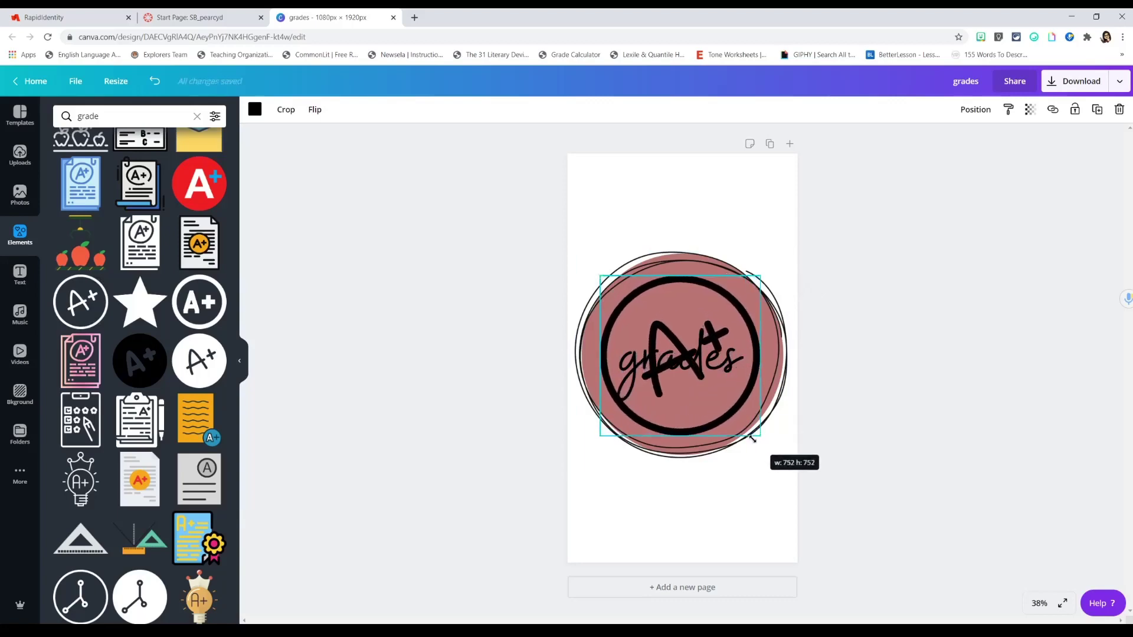
- Make the A+ graphic white and send it backward behind the grades text
{"action": "left_click", "coordinate": [255, 110]}
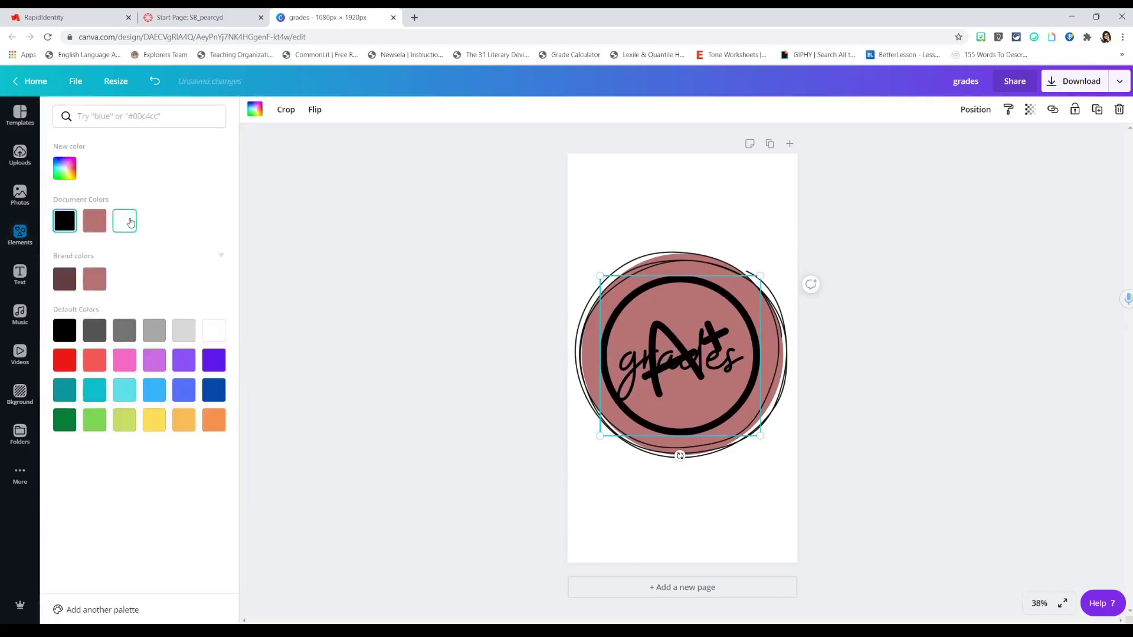
{"action": "left_click", "coordinate": [125, 222]}
{"action": "left_click", "coordinate": [989, 113]}
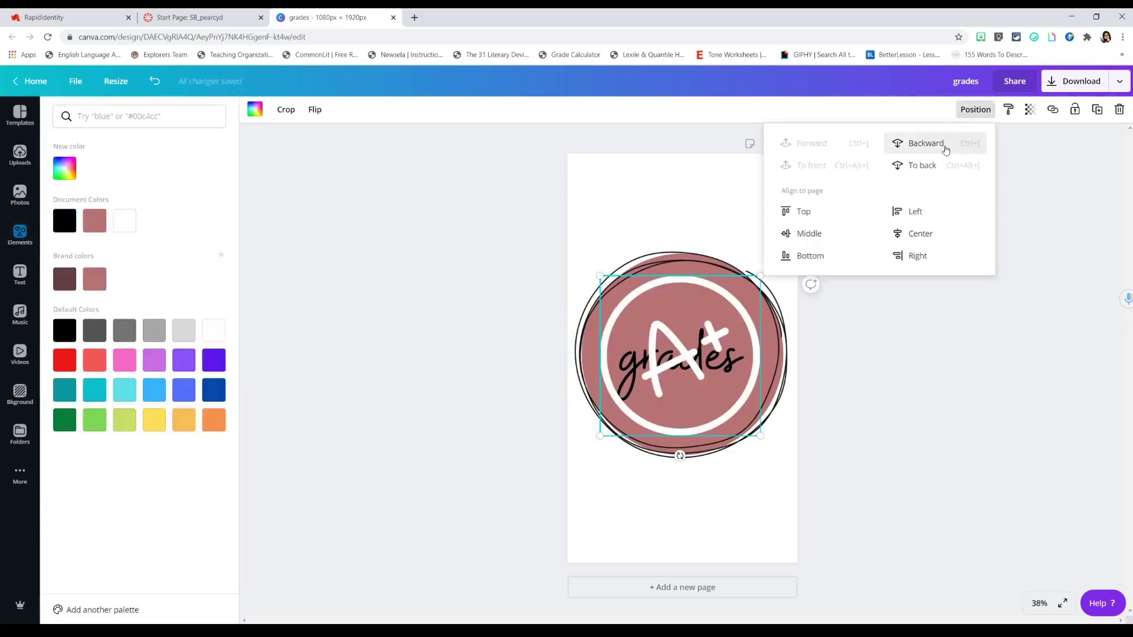
{"action": "left_click", "coordinate": [946, 149]}
{"action": "left_click", "coordinate": [905, 374]}
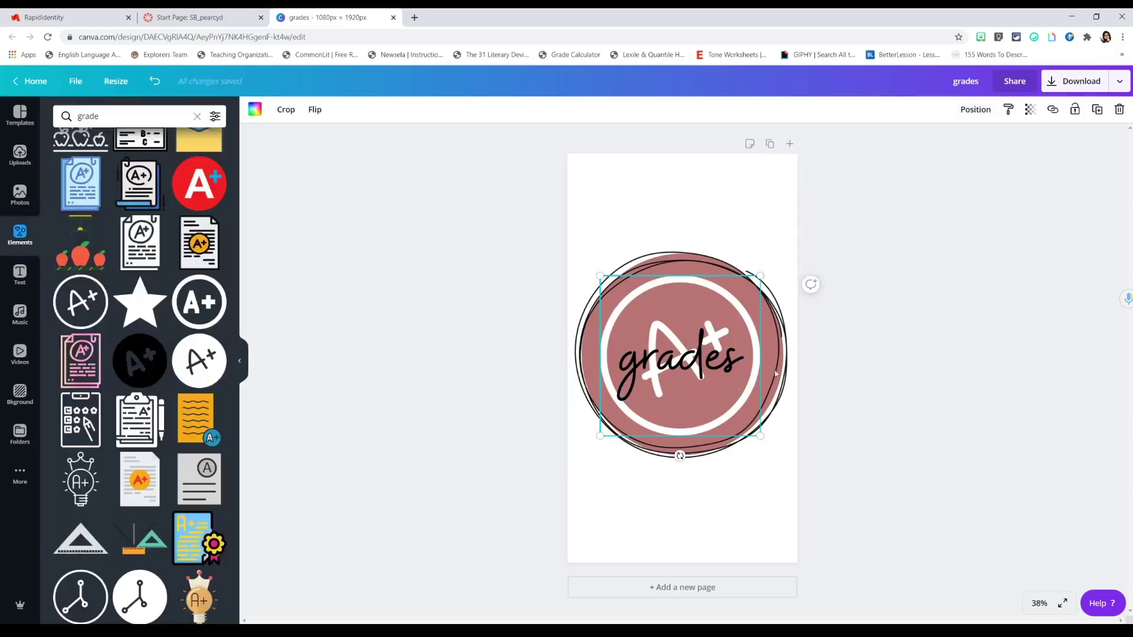
{"action": "left_click", "coordinate": [895, 374]}
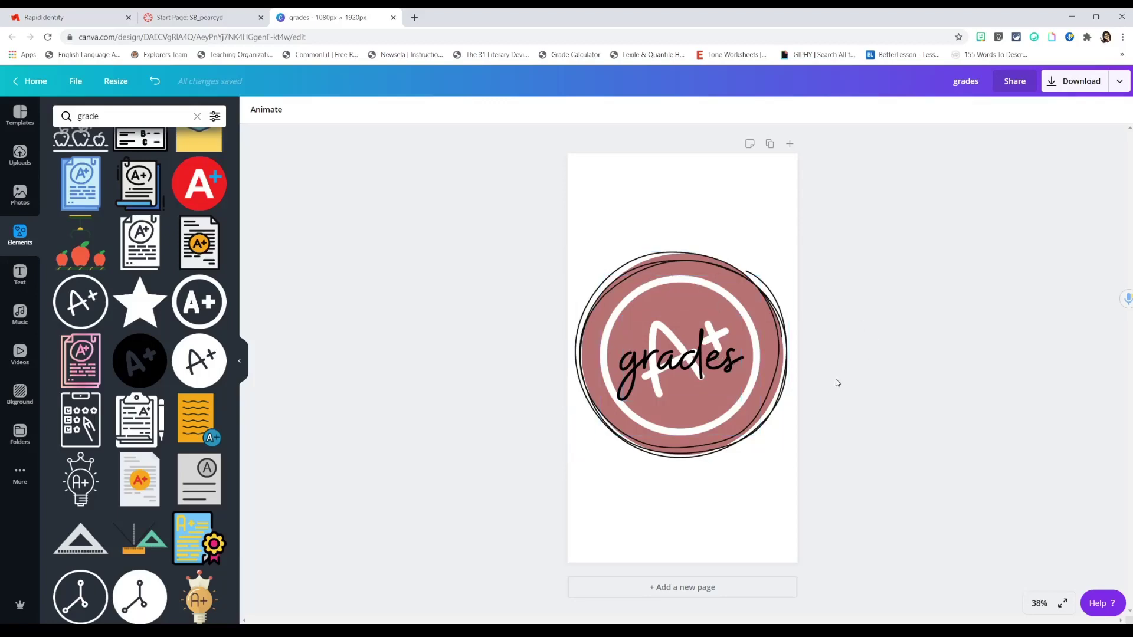
- Duplicate the page as Page 2 and delete its white A+ ring
{"action": "left_click", "coordinate": [770, 145]}
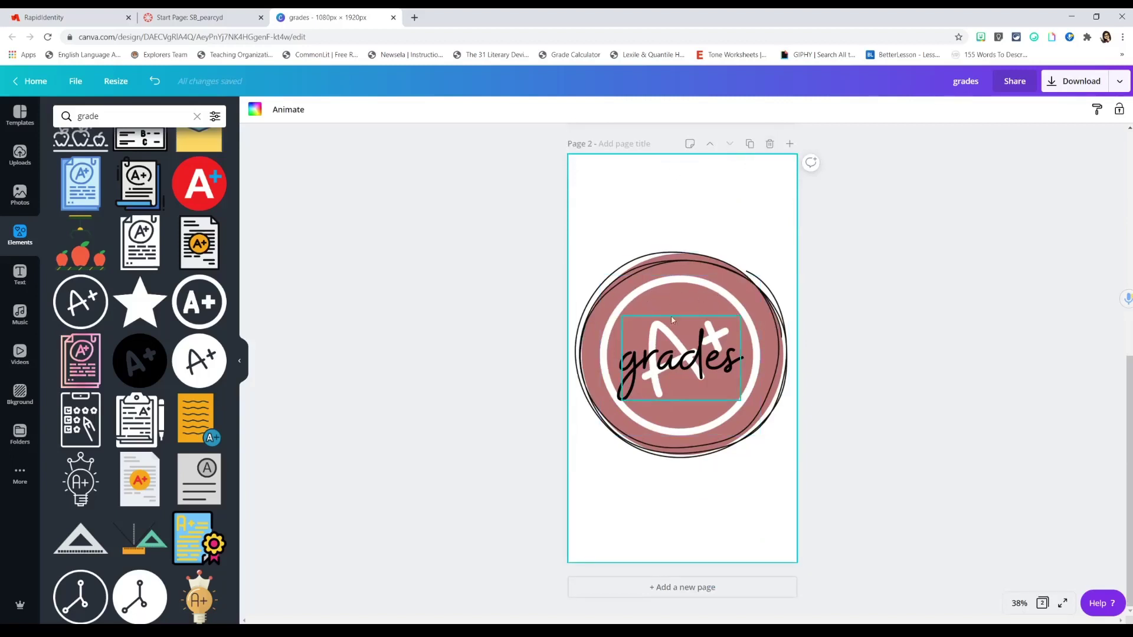
{"action": "left_click_drag", "start_coordinate": [701, 263], "coordinate": [697, 317]}
{"action": "left_click", "coordinate": [691, 283]}
{"action": "left_click", "coordinate": [692, 283]}
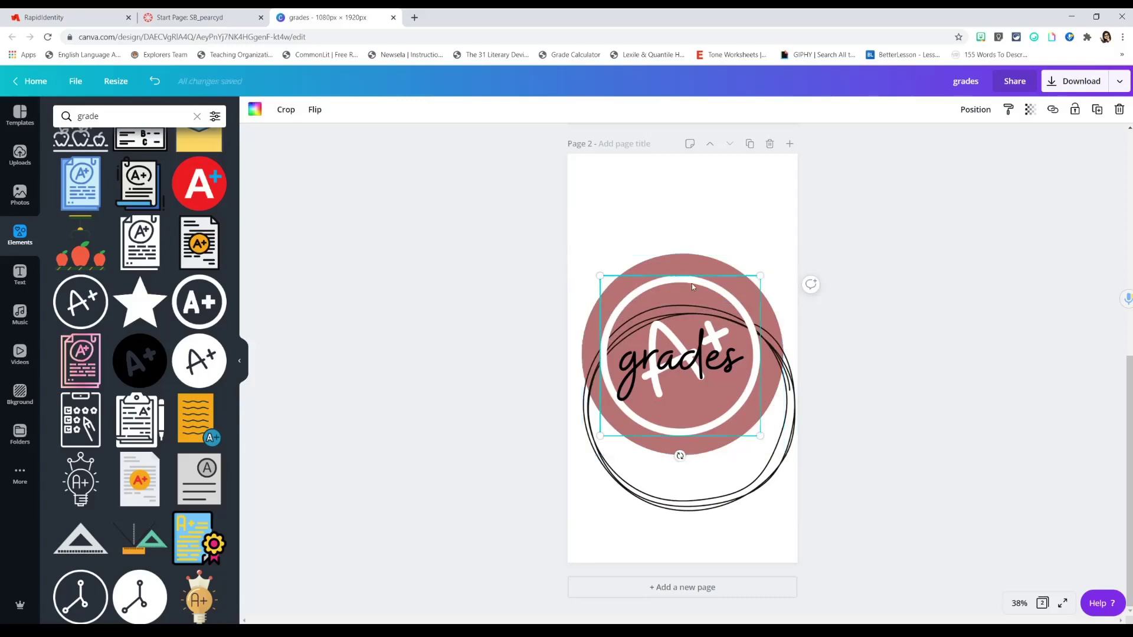
{"action": "key", "text": "Delete"}
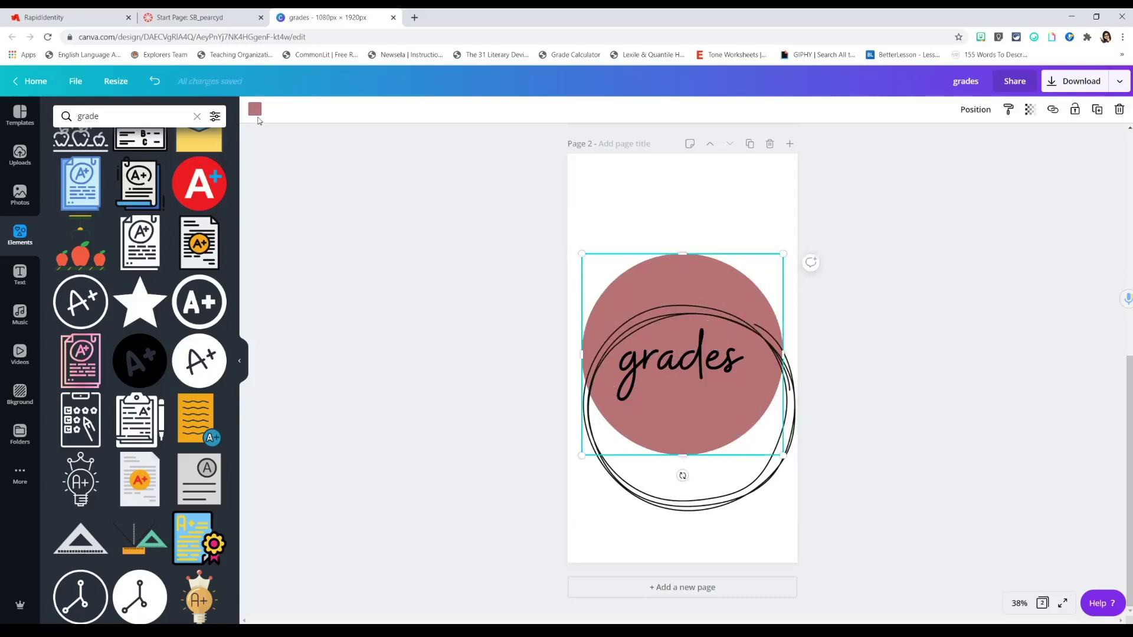
- Recolour the circle sage green and set the hand-drawn outline back around it
{"action": "left_click", "coordinate": [254, 109]}
{"action": "left_click", "coordinate": [65, 168]}
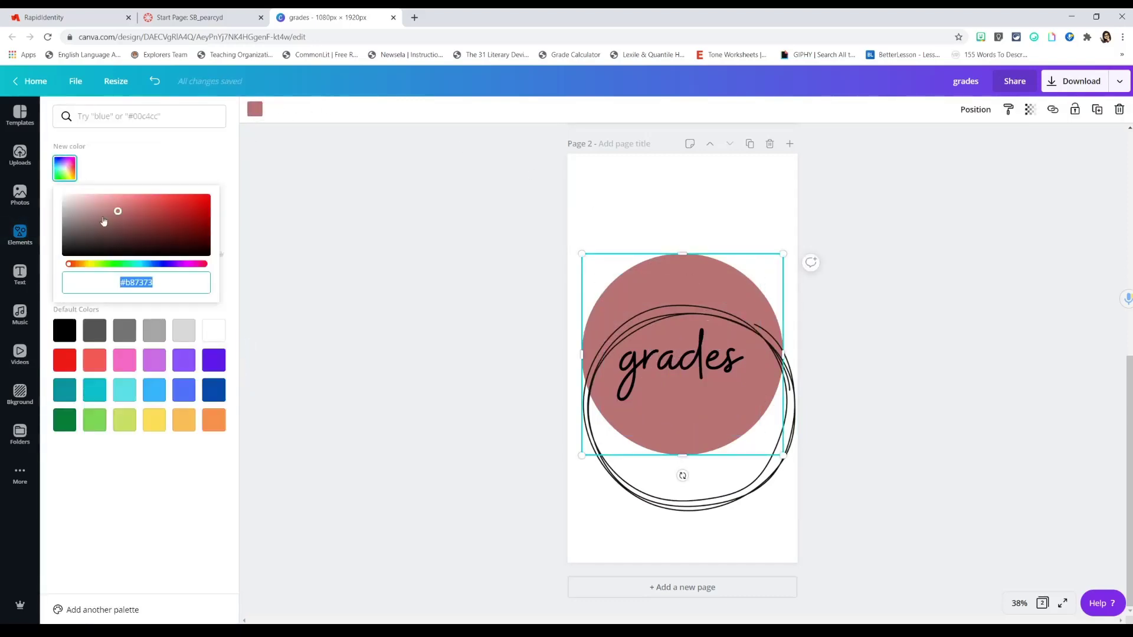
{"action": "mouse_move", "coordinate": [92, 206]}
{"action": "left_mouse_down"}
{"action": "mouse_move", "coordinate": [159, 200]}
{"action": "mouse_move", "coordinate": [91, 205]}
{"action": "left_mouse_up"}
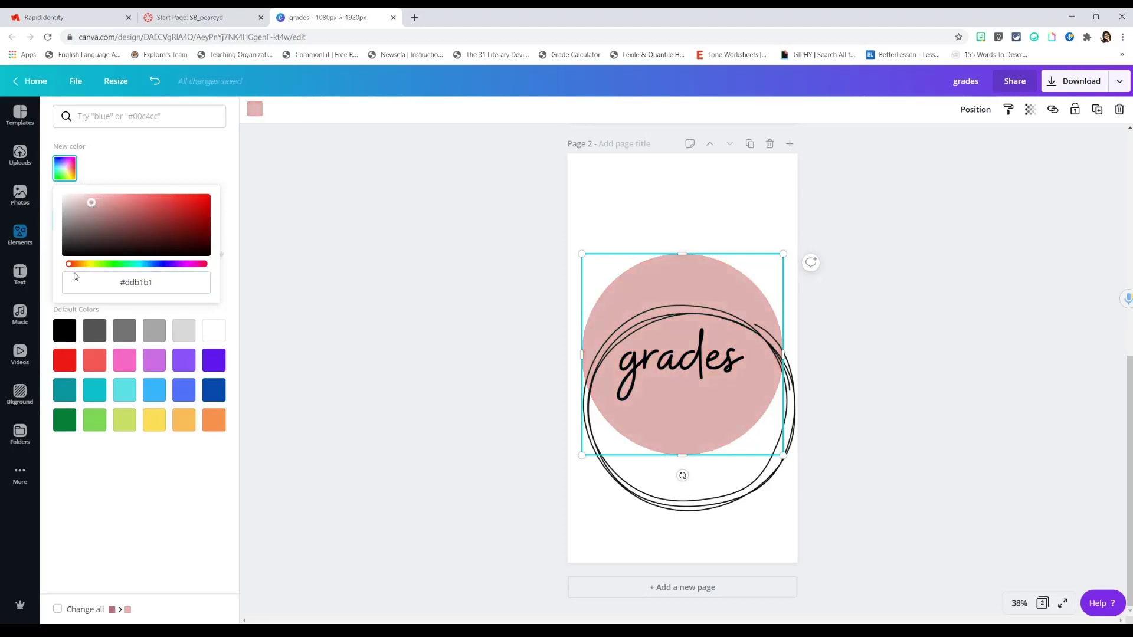
{"action": "left_click_drag", "start_coordinate": [69, 263], "coordinate": [102, 266]}
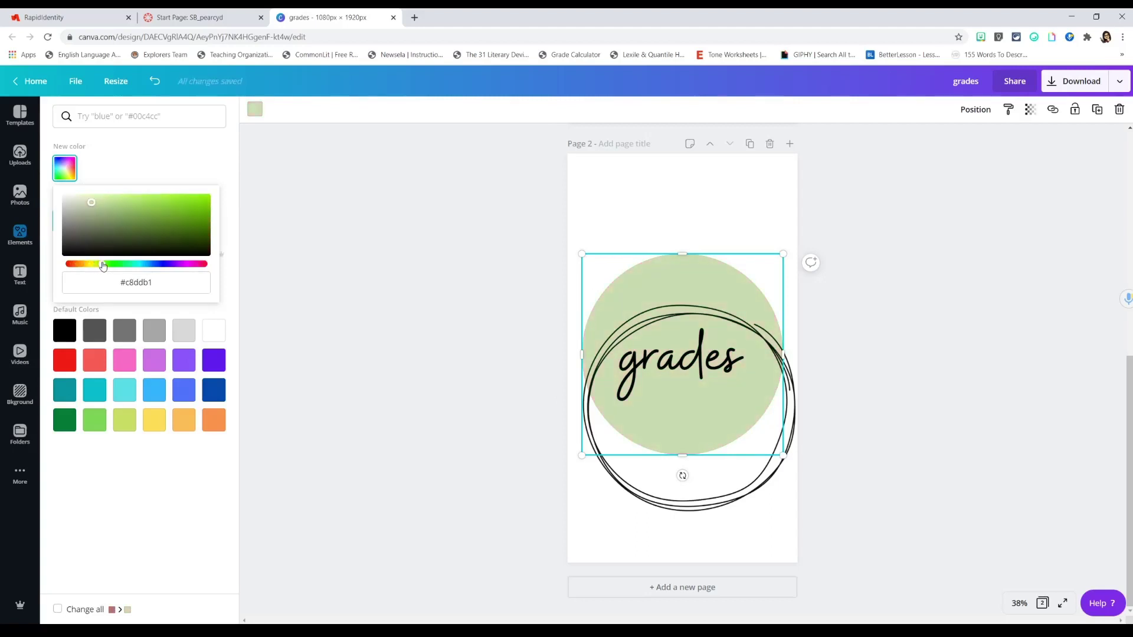
{"action": "left_click", "coordinate": [446, 350]}
{"action": "left_click", "coordinate": [741, 500]}
{"action": "left_click_drag", "start_coordinate": [742, 499], "coordinate": [734, 440]}
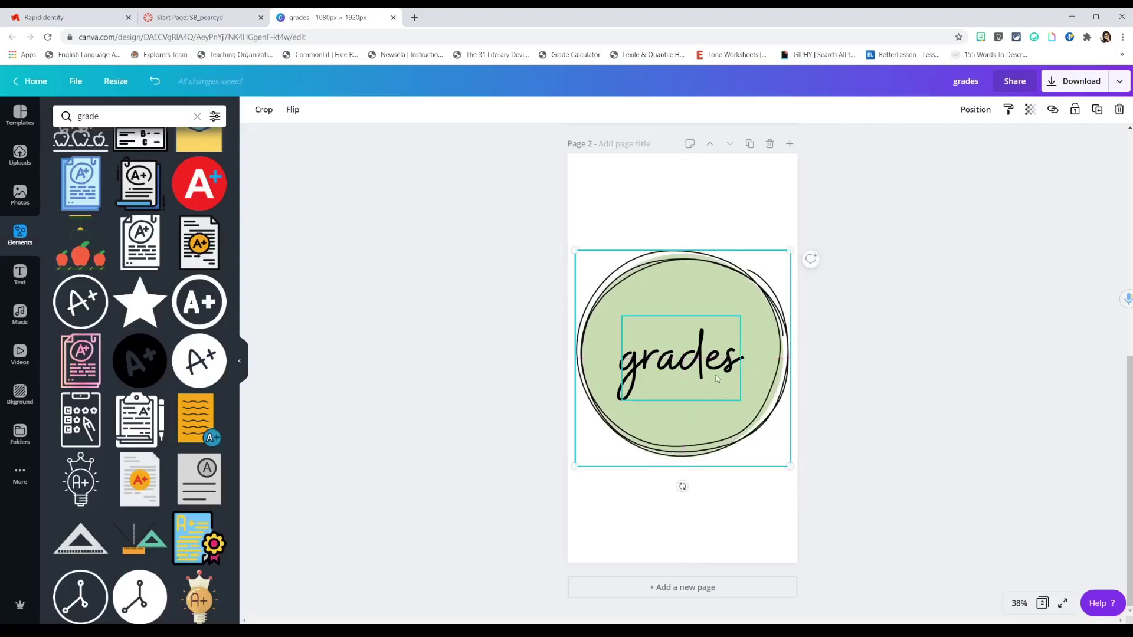
- Replace the 'grades' text with 'announcements'
{"action": "left_click", "coordinate": [695, 360]}
{"action": "double_click", "coordinate": [695, 360]}
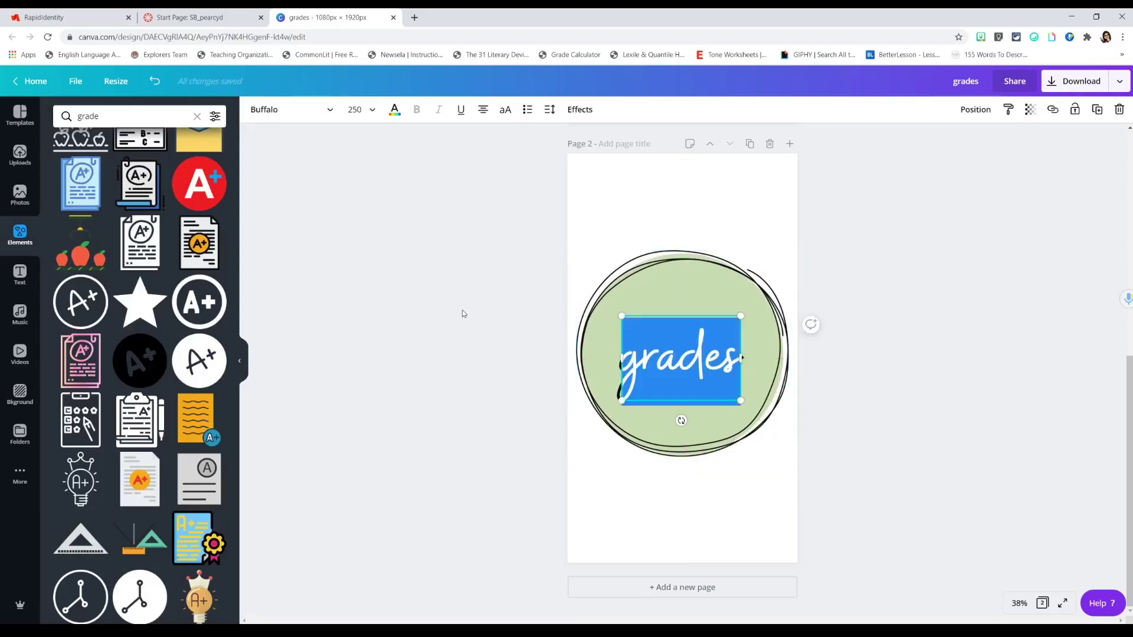
{"action": "type", "text": "announcements"}
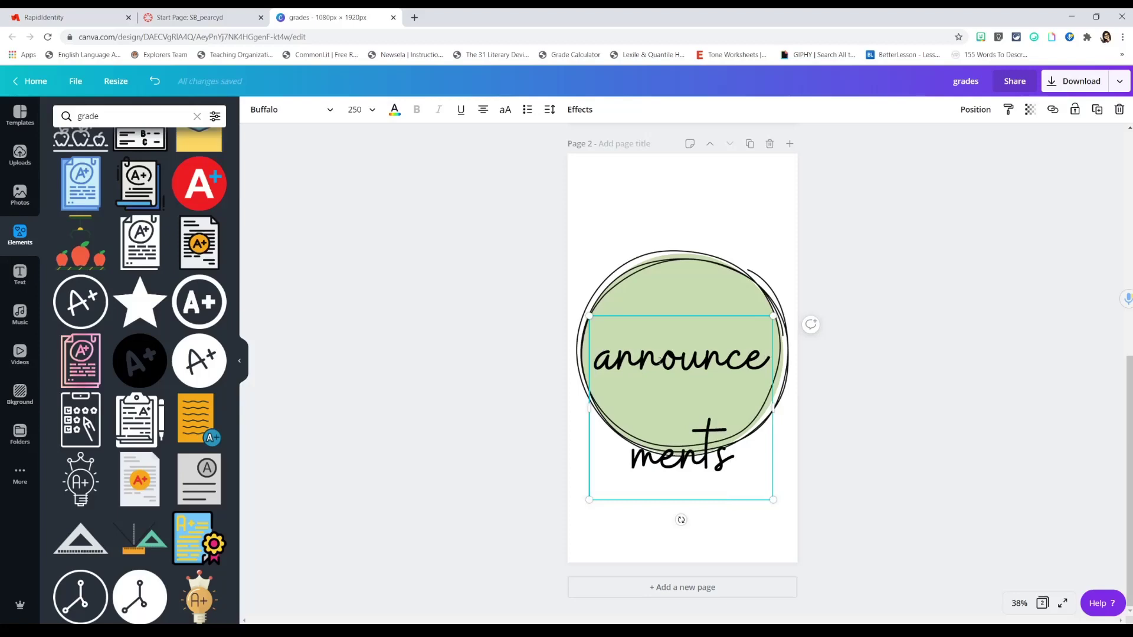
{"action": "key", "text": "ctrl+a"}
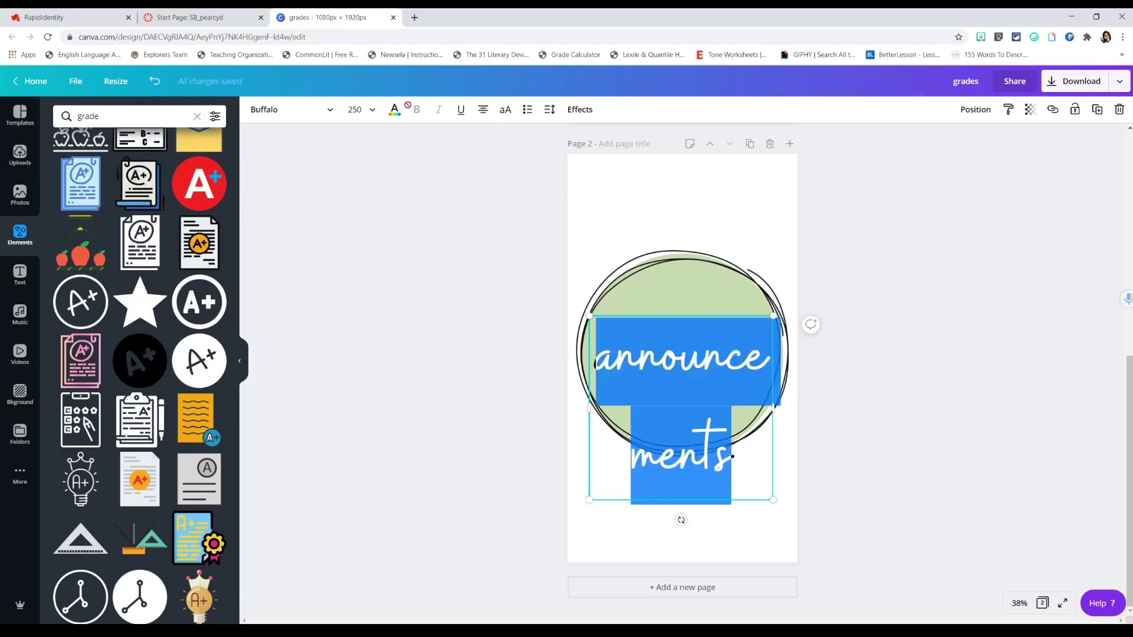
- Set 'announcements' to font size 150 and centre it in the circle
{"action": "left_click", "coordinate": [361, 110]}
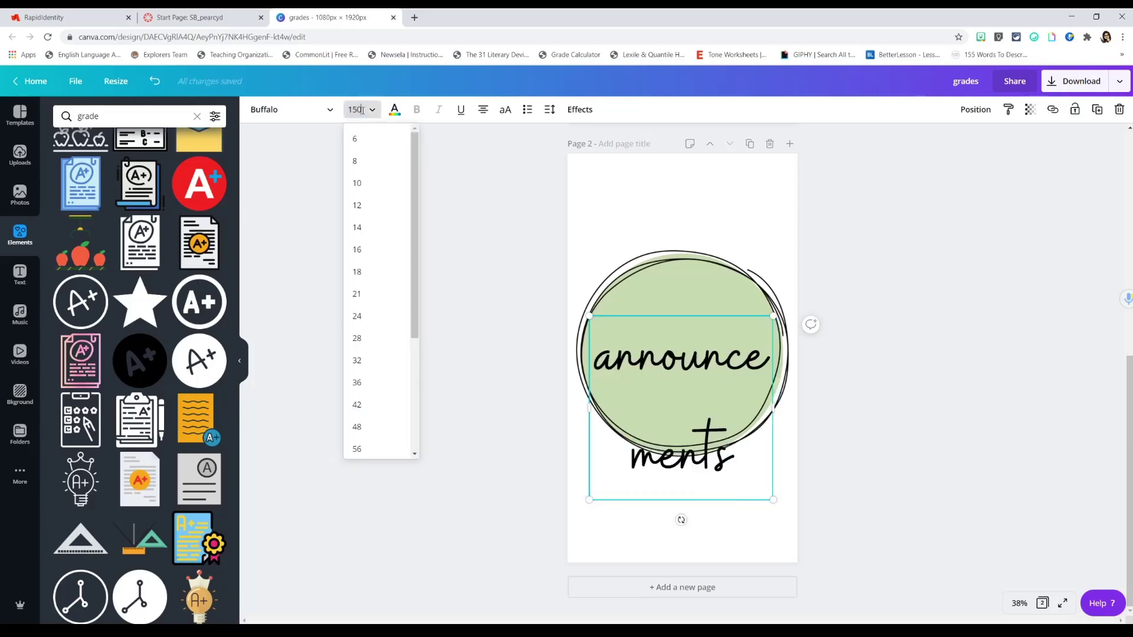
{"action": "key", "text": "Return"}
{"action": "left_click", "coordinate": [360, 110]}
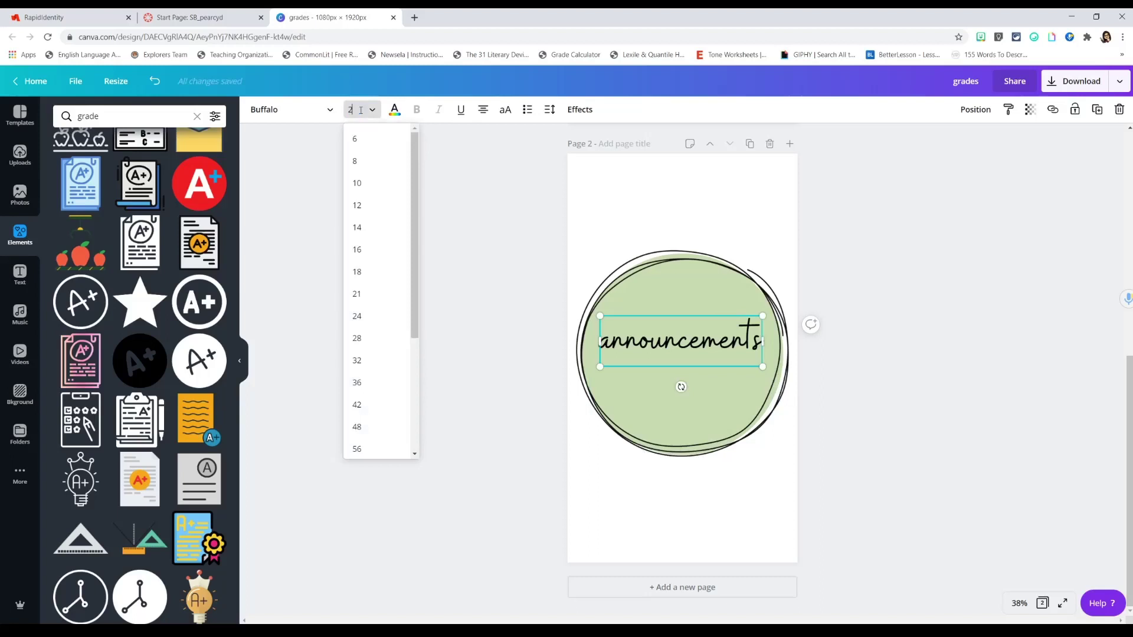
{"action": "key", "text": "Return"}
{"action": "left_click", "coordinate": [361, 110]}
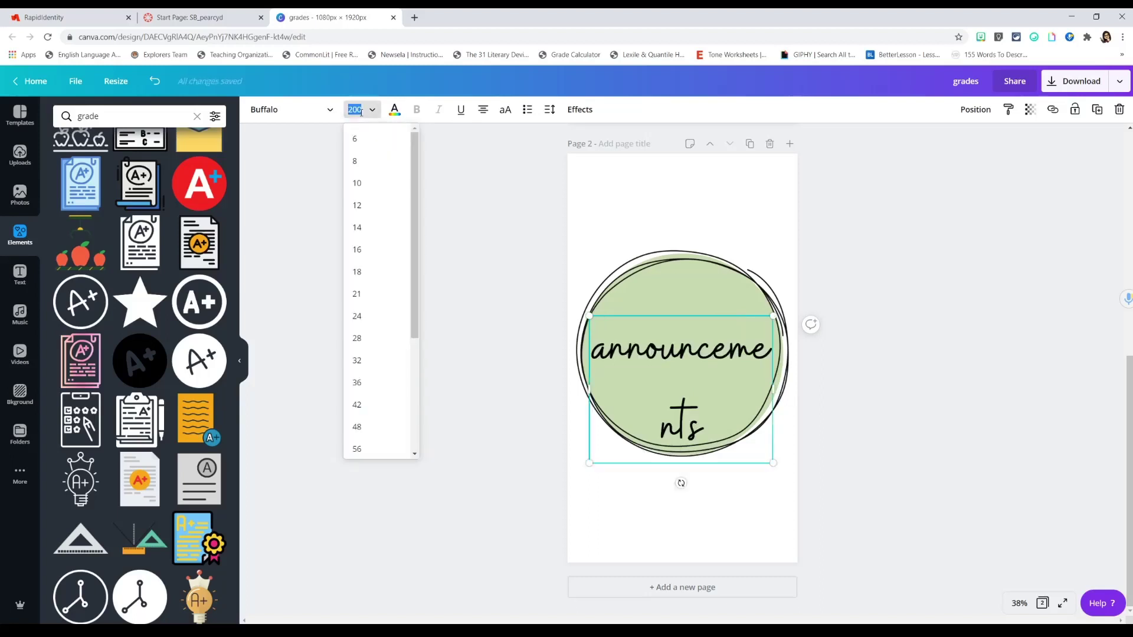
{"action": "type", "text": "150"}
{"action": "key", "text": "Return"}
{"action": "left_click", "coordinate": [888, 392]}
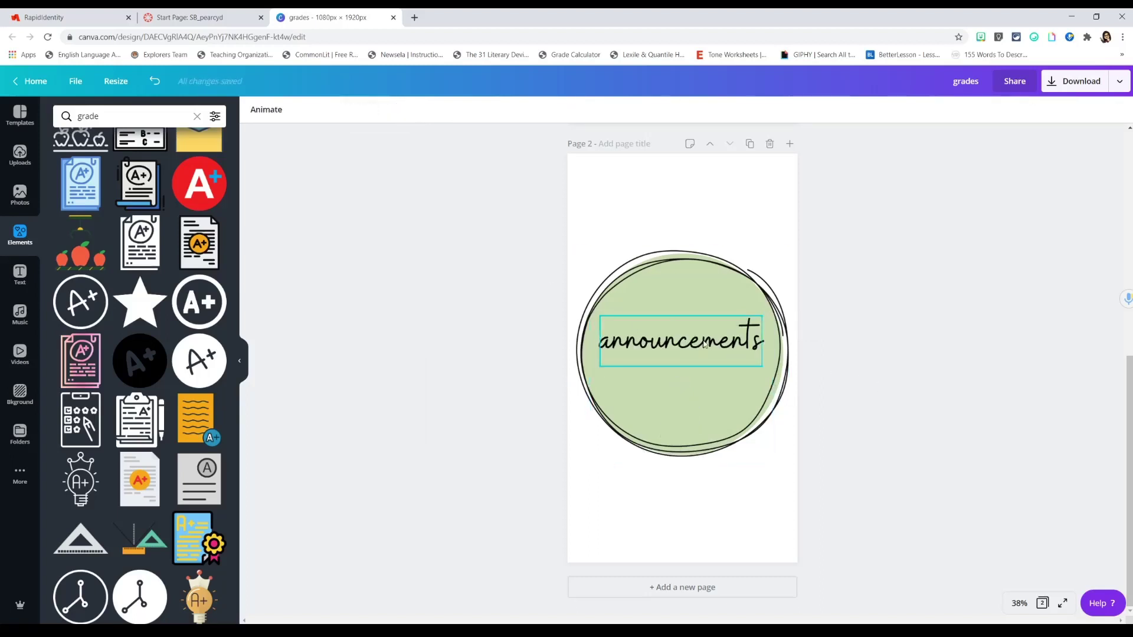
{"action": "left_click_drag", "start_coordinate": [678, 341], "coordinate": [678, 357]}
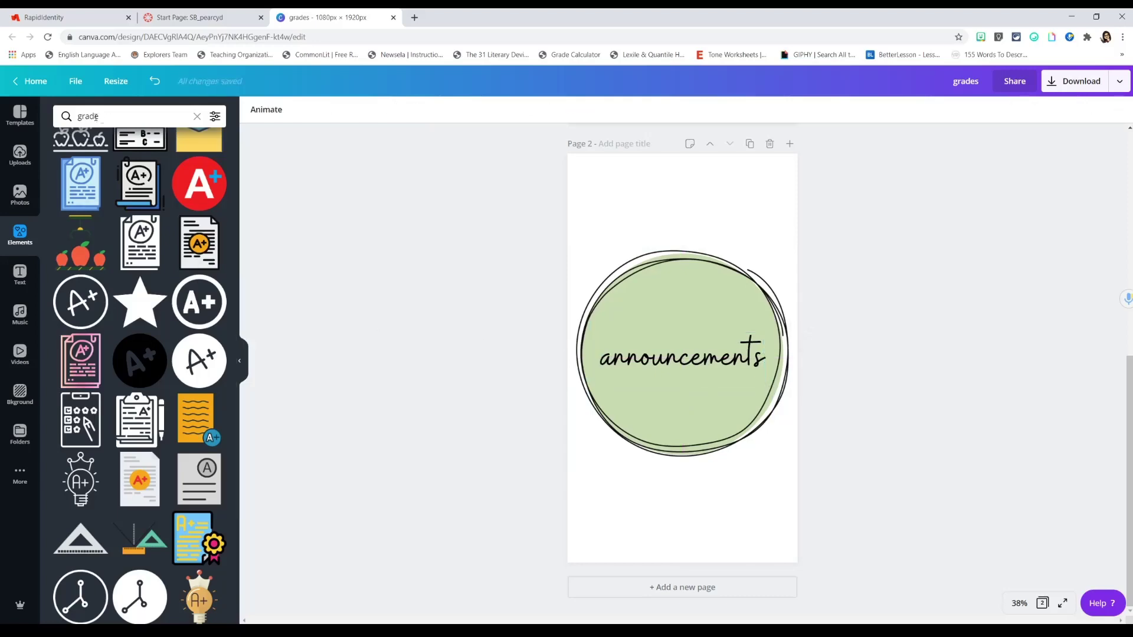
{"action": "left_click", "coordinate": [117, 118]}
- Search Elements for 'annou' and add an enlarged, centred megaphone graphic
{"action": "type", "text": "announce"}
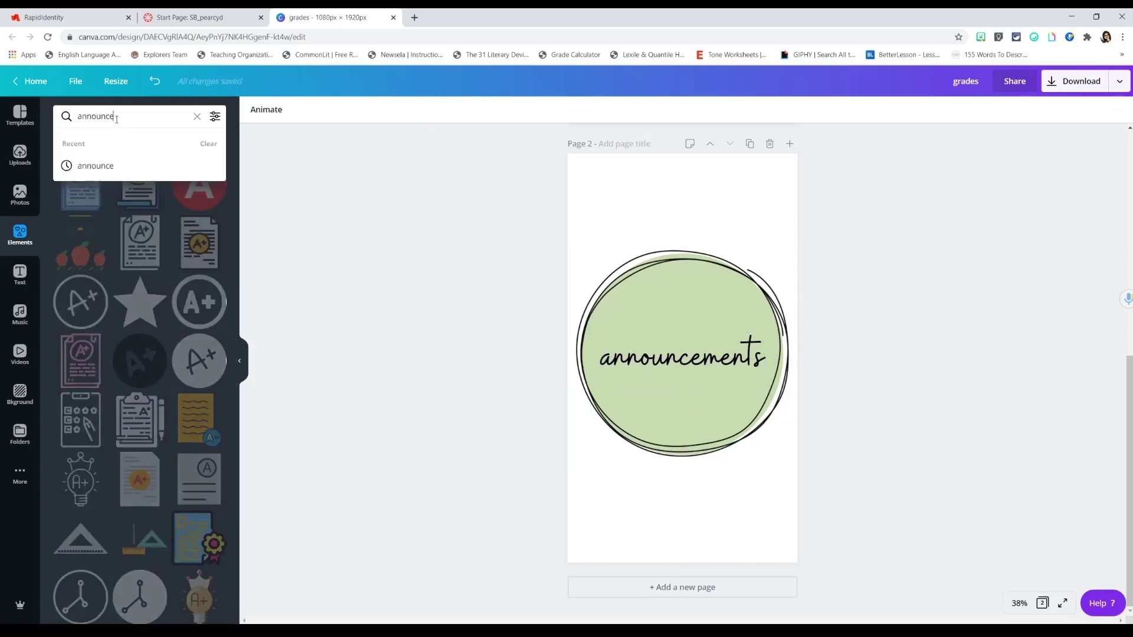
{"action": "key", "text": "Return"}
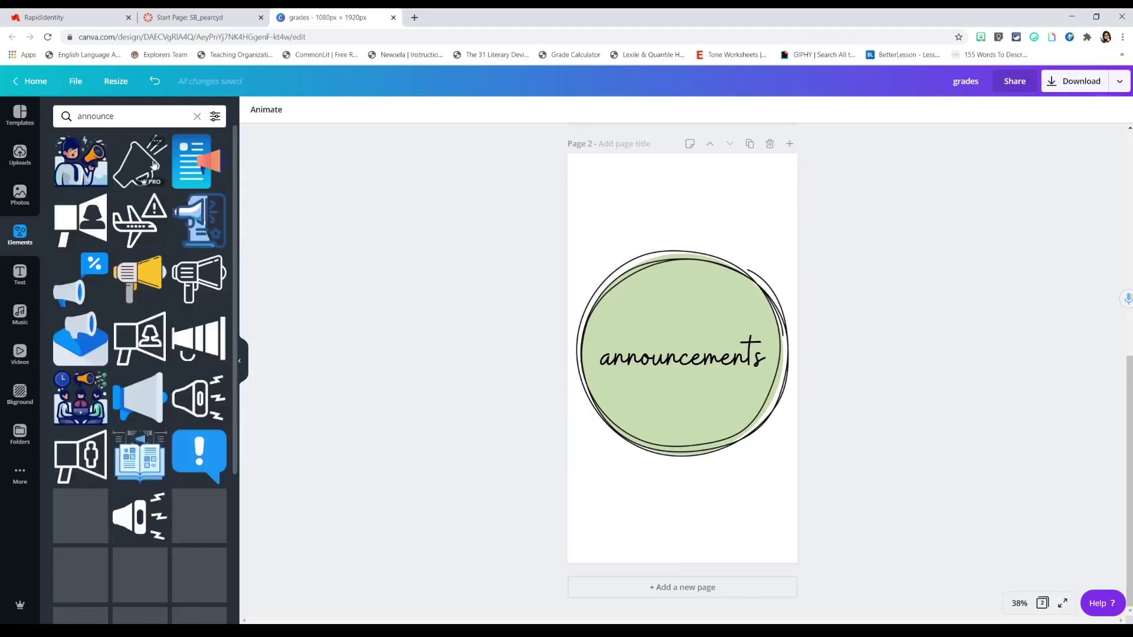
{"action": "left_click", "coordinate": [134, 170]}
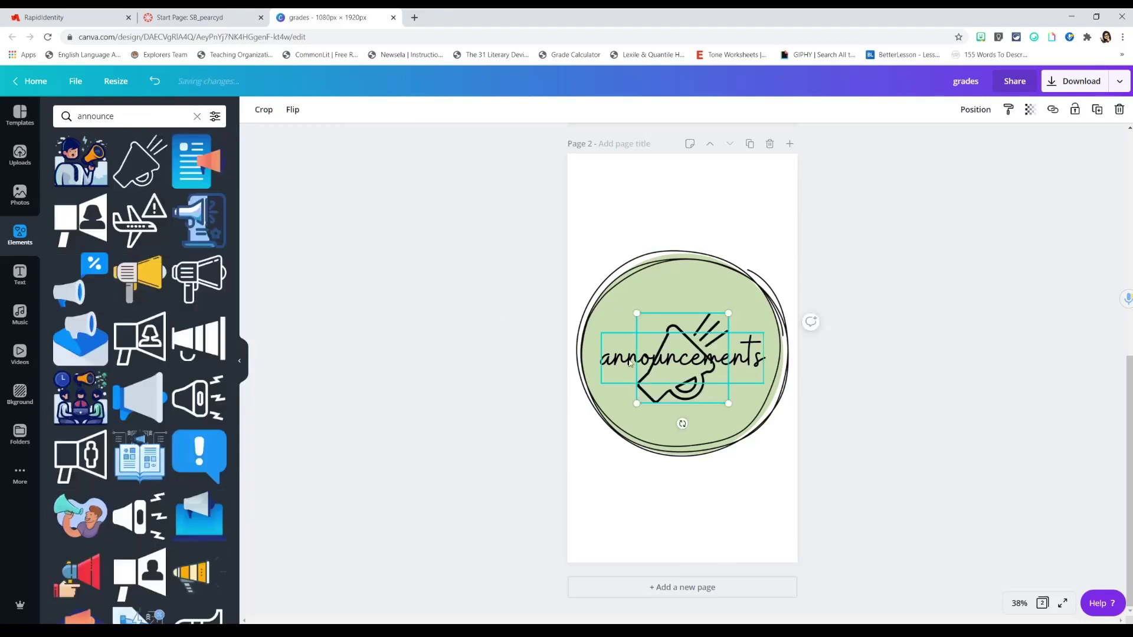
{"action": "left_click_drag", "start_coordinate": [639, 313], "coordinate": [601, 278]}
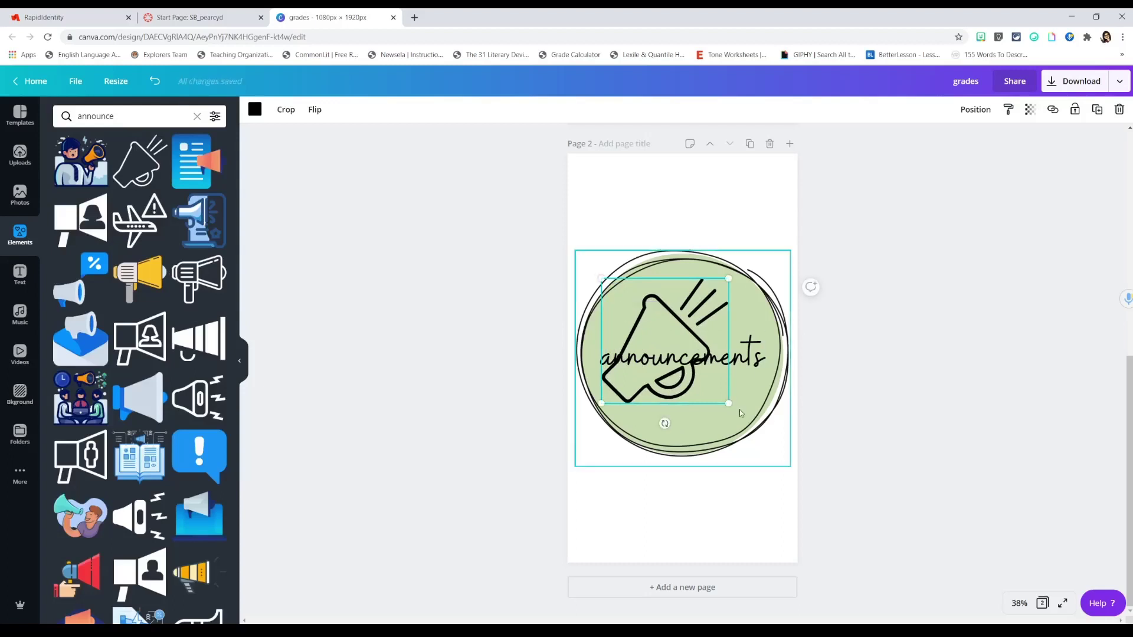
{"action": "mouse_move", "coordinate": [731, 406]}
{"action": "left_mouse_down"}
{"action": "mouse_move", "coordinate": [752, 424]}
{"action": "mouse_move", "coordinate": [747, 413]}
{"action": "left_mouse_up"}
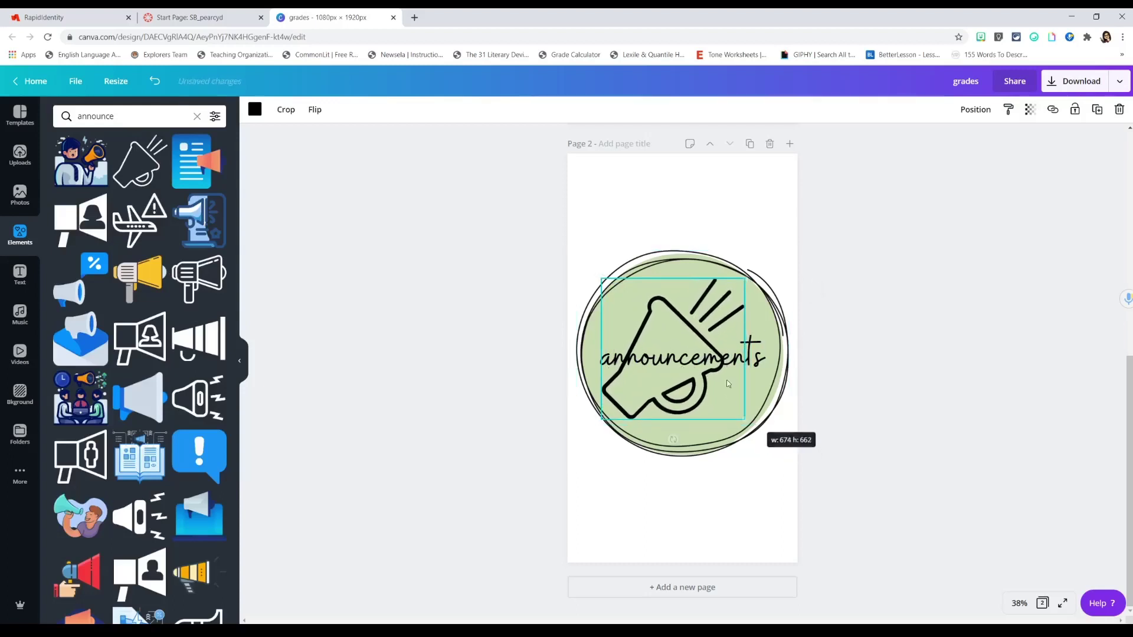
{"action": "left_click_drag", "start_coordinate": [676, 313], "coordinate": [682, 316]}
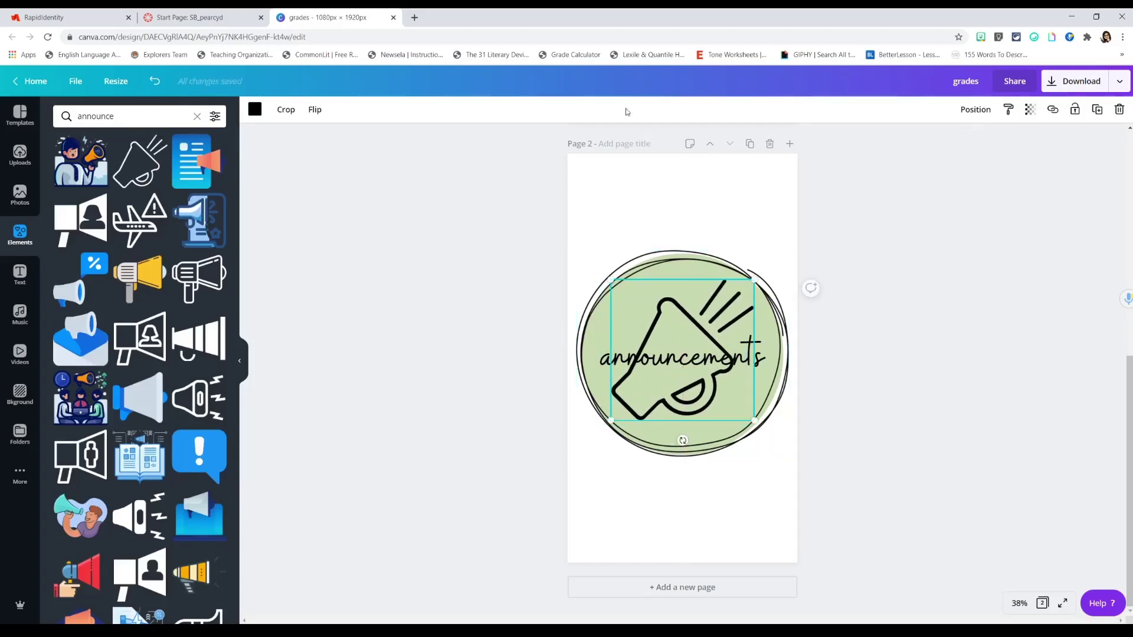
- Make the megaphone white, send it behind the text, and copy the page as Page 3
{"action": "left_click", "coordinate": [255, 110]}
{"action": "left_click", "coordinate": [155, 221]}
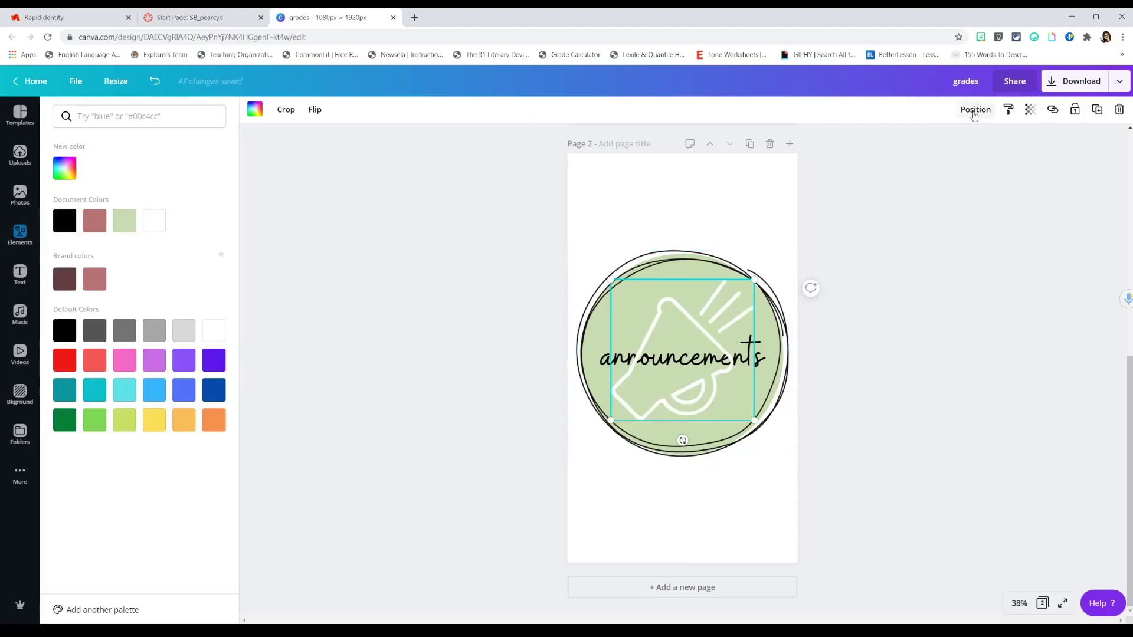
{"action": "left_click", "coordinate": [975, 110]}
{"action": "left_click", "coordinate": [931, 145]}
{"action": "left_click", "coordinate": [939, 399]}
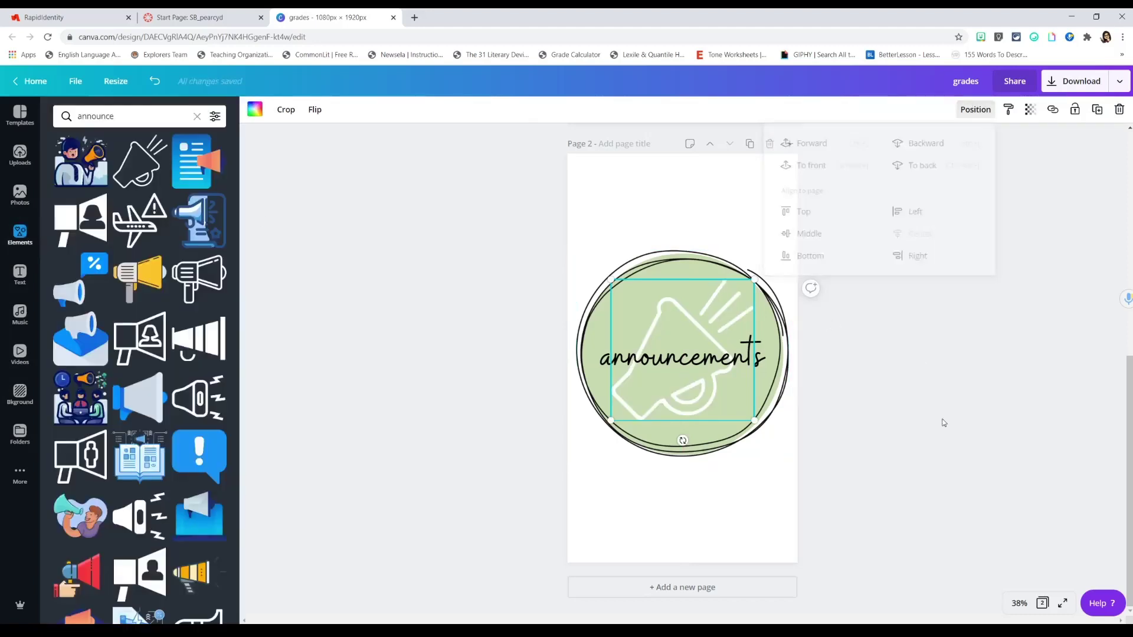
{"action": "left_click", "coordinate": [748, 145]}
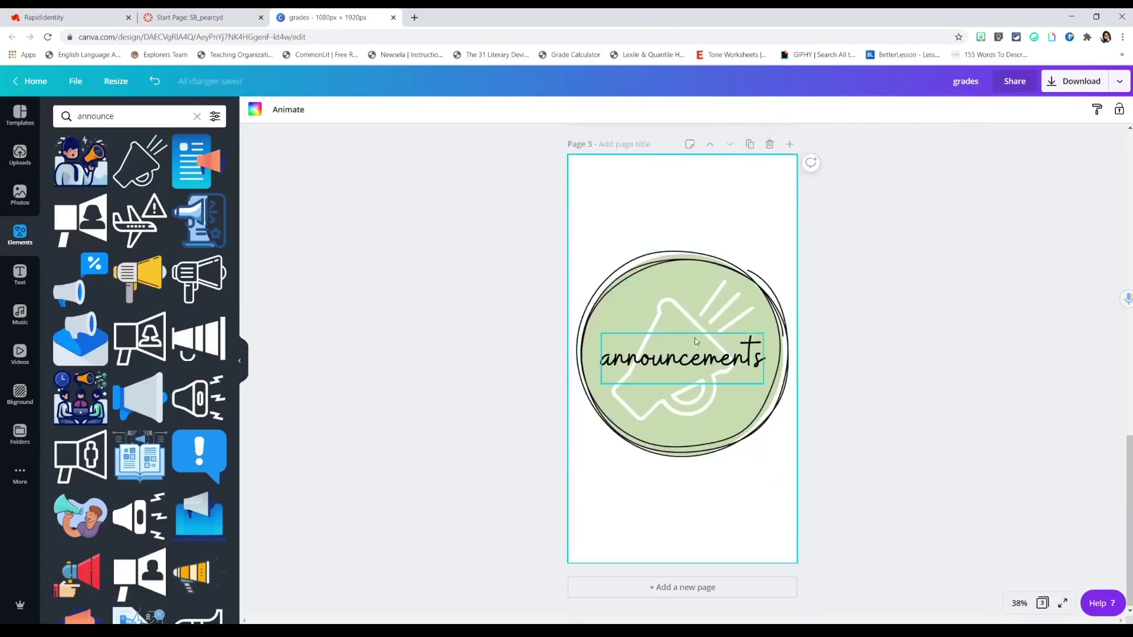
- Delete the megaphone and recolour the circle to pale teal #b1ddd8 inside its outline
{"action": "left_click", "coordinate": [698, 317]}
{"action": "key", "text": "Delete"}
{"action": "left_click", "coordinate": [717, 305]}
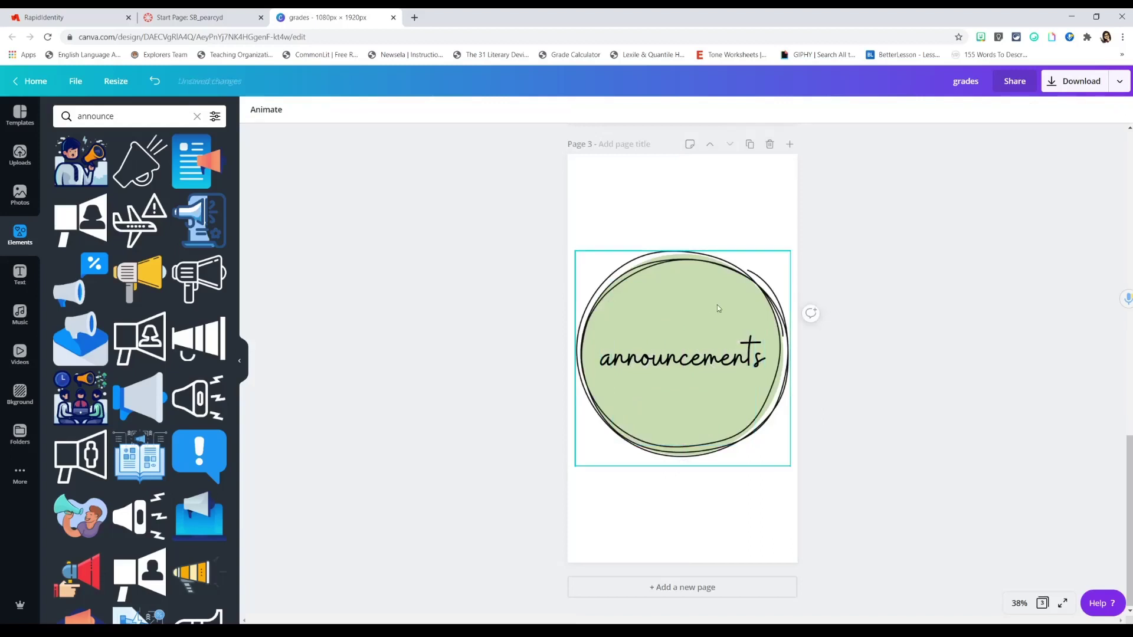
{"action": "left_click_drag", "start_coordinate": [709, 273], "coordinate": [710, 311]}
{"action": "left_click", "coordinate": [691, 266]}
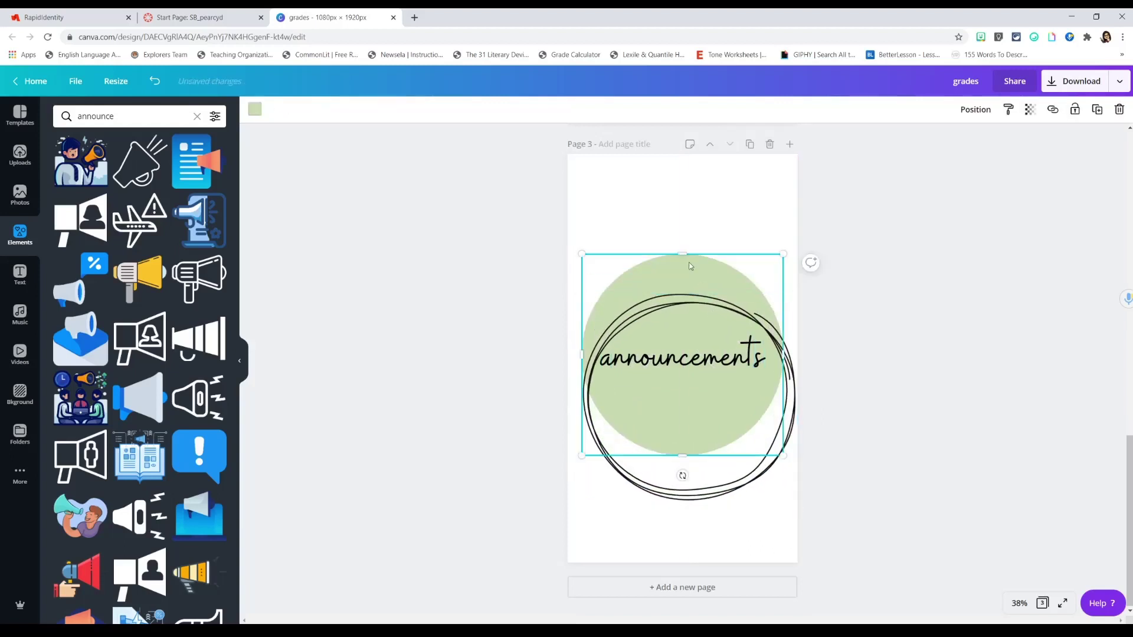
{"action": "left_click", "coordinate": [255, 110]}
{"action": "left_click", "coordinate": [69, 178]}
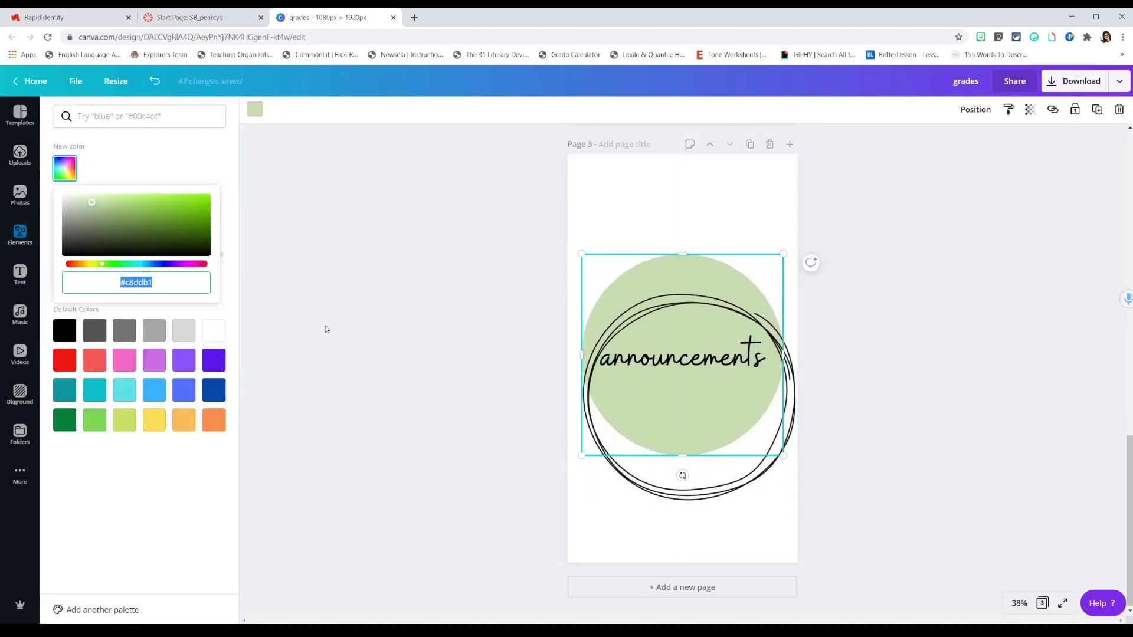
{"action": "left_click_drag", "start_coordinate": [102, 263], "coordinate": [134, 266]}
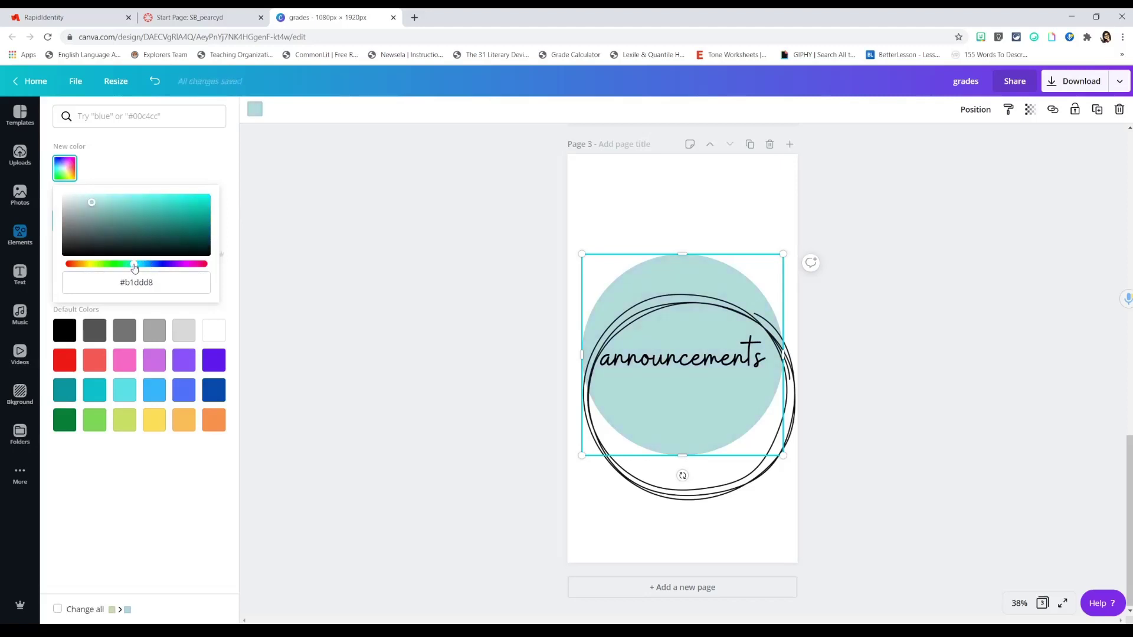
{"action": "left_click", "coordinate": [375, 368]}
{"action": "left_click_drag", "start_coordinate": [697, 413], "coordinate": [692, 371]}
- Replace the 'announcements' text with 'syllabus'
{"action": "left_click", "coordinate": [672, 364]}
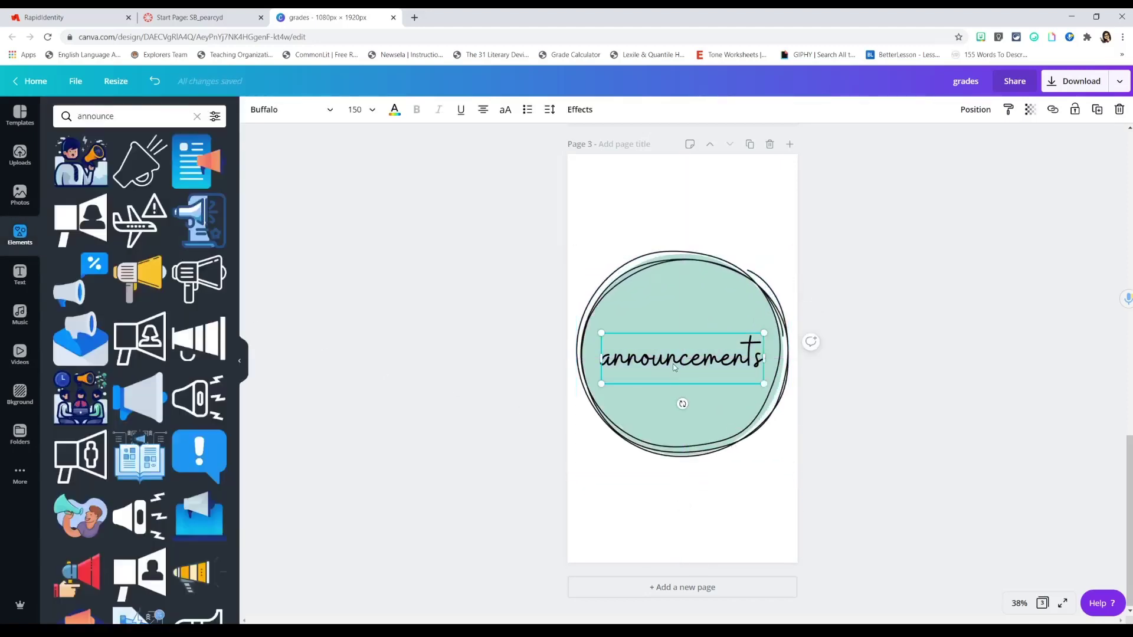
{"action": "double_click", "coordinate": [679, 361]}
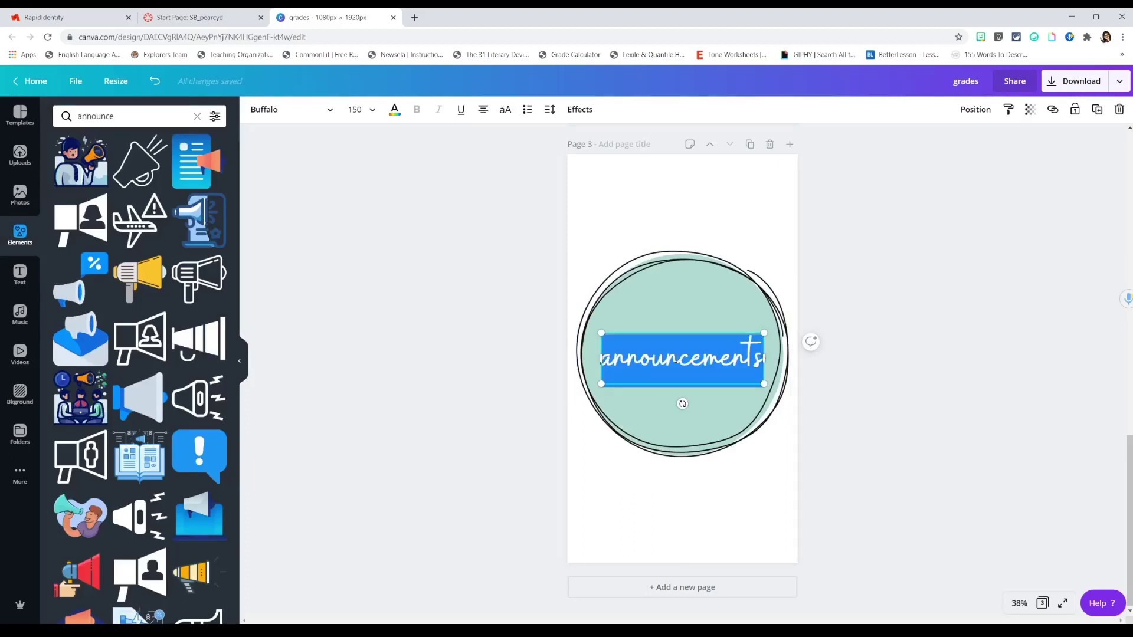
{"action": "type", "text": "syllabus"}
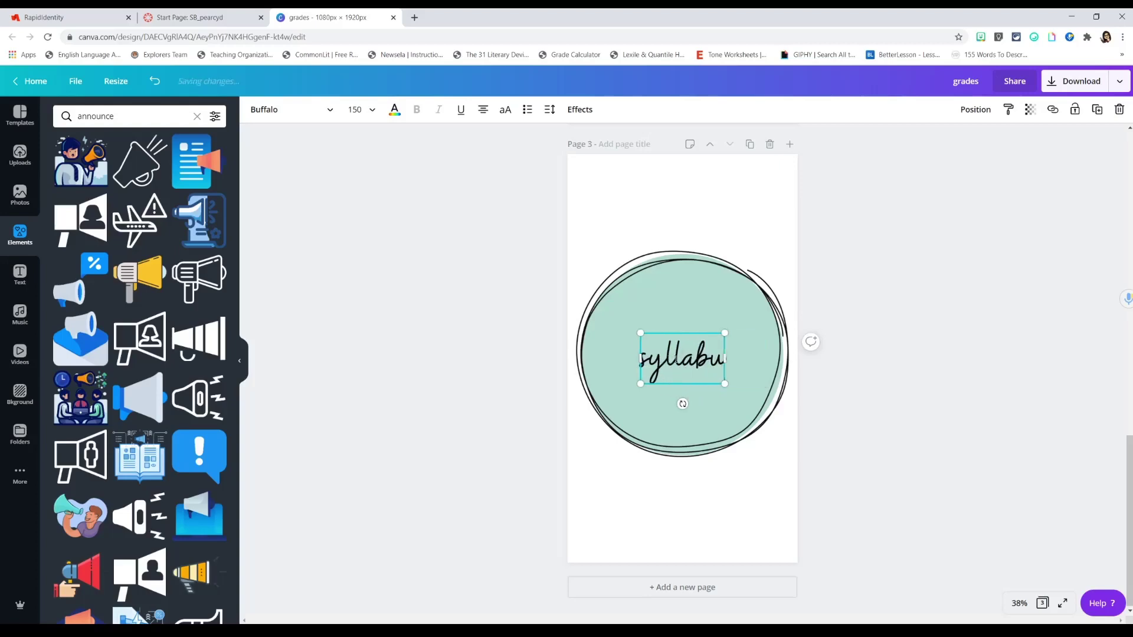
{"action": "left_click", "coordinate": [304, 239]}
{"action": "left_click", "coordinate": [116, 122]}
- Search Elements for 'paper' and add the blank paper-sheet outline to the page
{"action": "type", "text": "paper"}
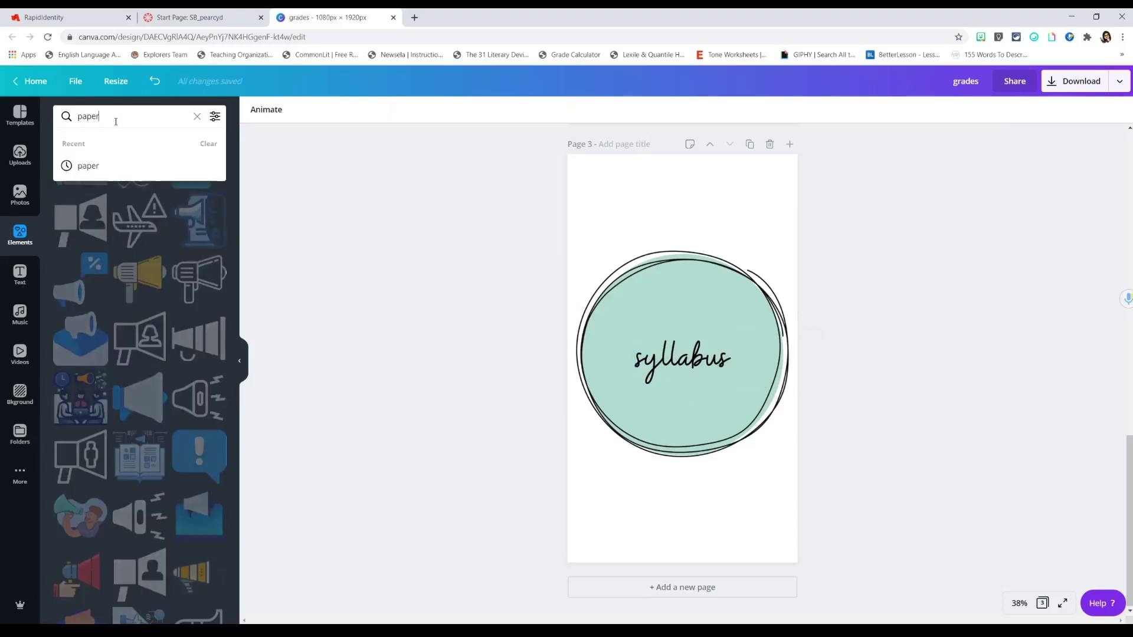
{"action": "key", "text": "Return"}
{"action": "scroll", "coordinate": [175, 336], "scroll_direction": "down", "scroll_amount": 5}
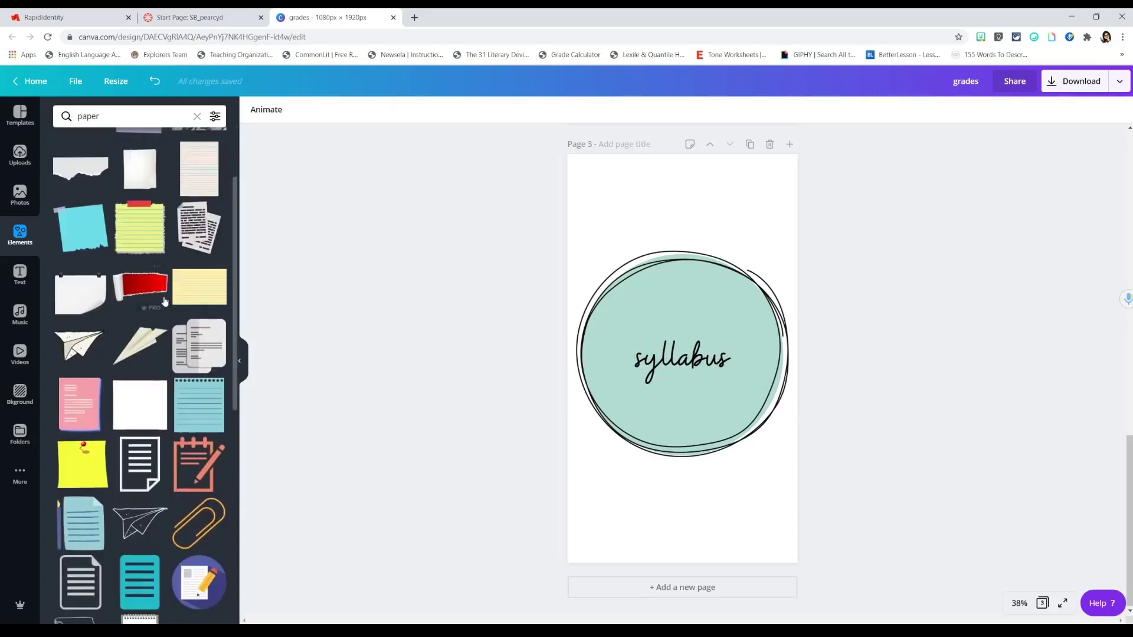
{"action": "scroll", "coordinate": [90, 418], "scroll_direction": "down", "scroll_amount": 3}
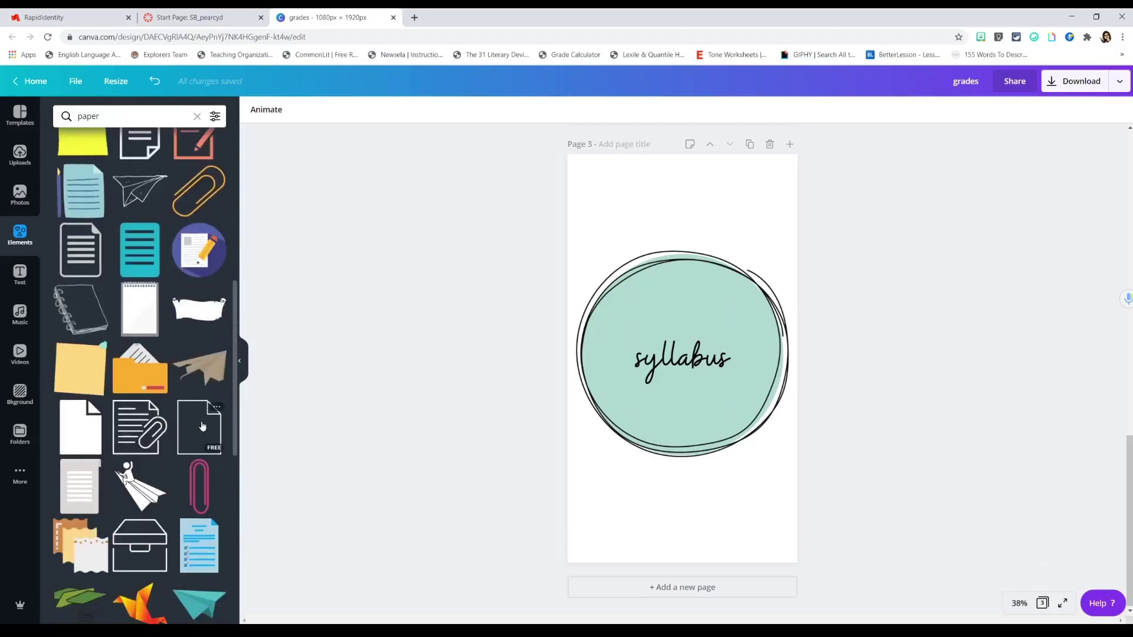
{"action": "left_click", "coordinate": [89, 418]}
- Send the paper outline to the back and enlarge it to about 544 × 678 around 'syllabus'
{"action": "left_click", "coordinate": [255, 109]}
{"action": "left_click", "coordinate": [975, 109]}
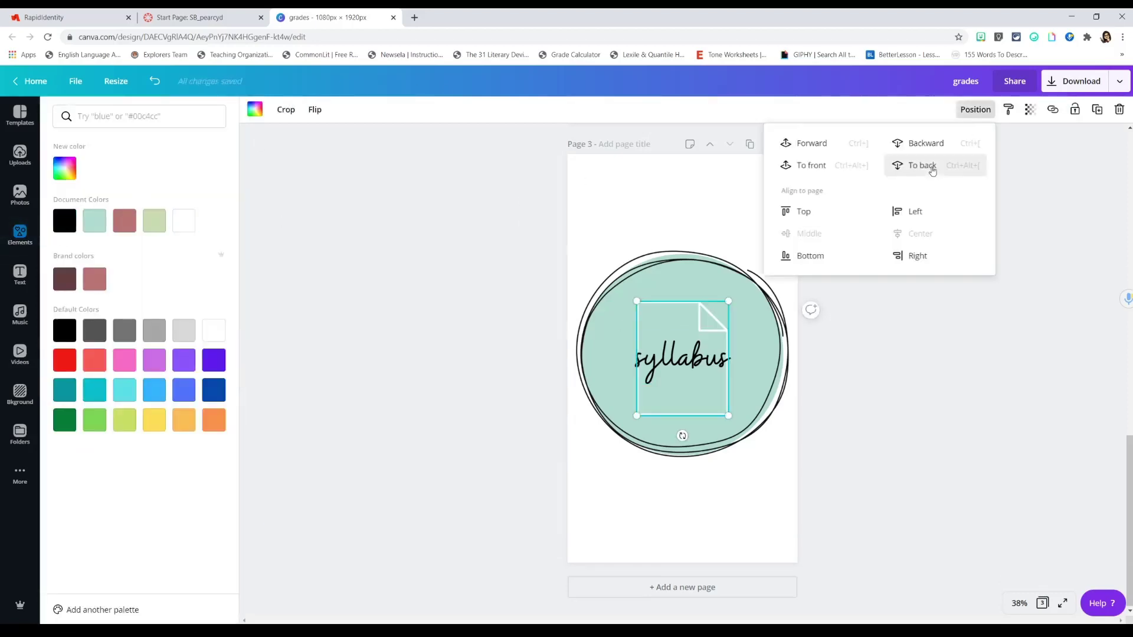
{"action": "left_click_drag", "start_coordinate": [637, 301], "coordinate": [622, 282]}
{"action": "left_click_drag", "start_coordinate": [726, 415], "coordinate": [736, 425]}
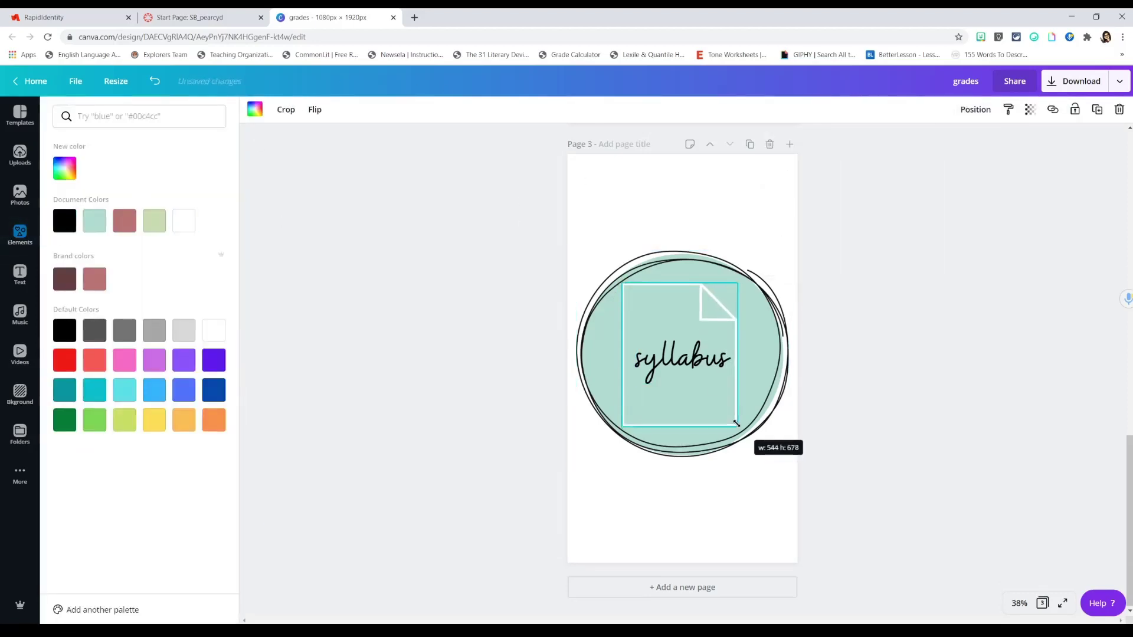
{"action": "left_click", "coordinate": [773, 366]}
{"action": "left_click", "coordinate": [916, 362]}
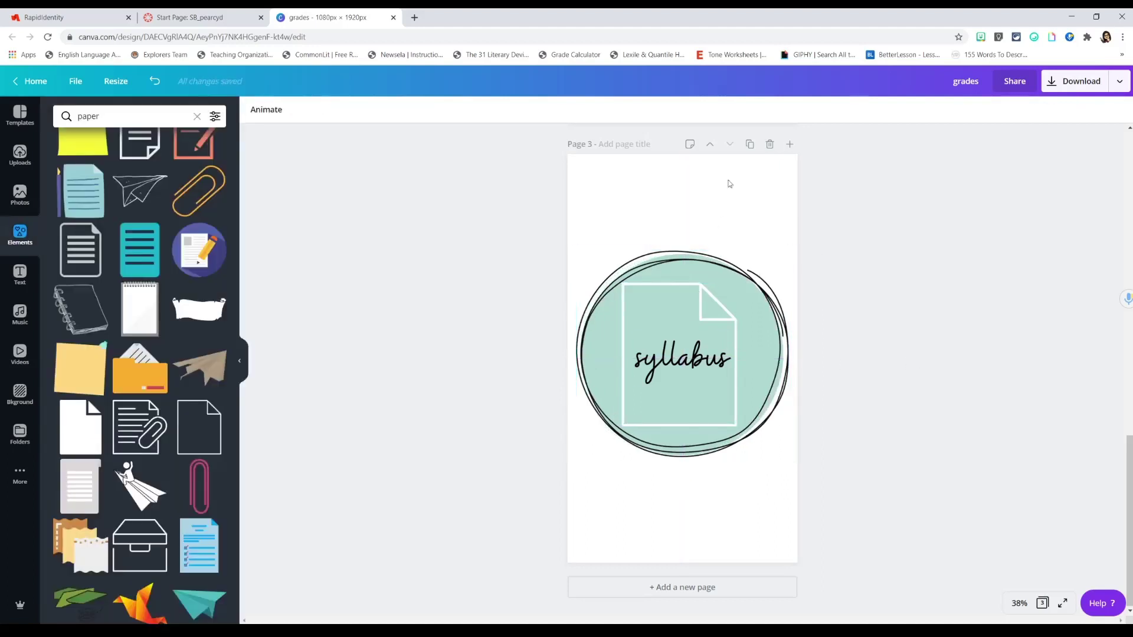
- Duplicate the syllabus page as page 4 and recolour its circle light purple (#dbb1dd)
{"action": "left_click", "coordinate": [750, 144]}
{"action": "left_click", "coordinate": [690, 273]}
{"action": "left_click", "coordinate": [255, 109]}
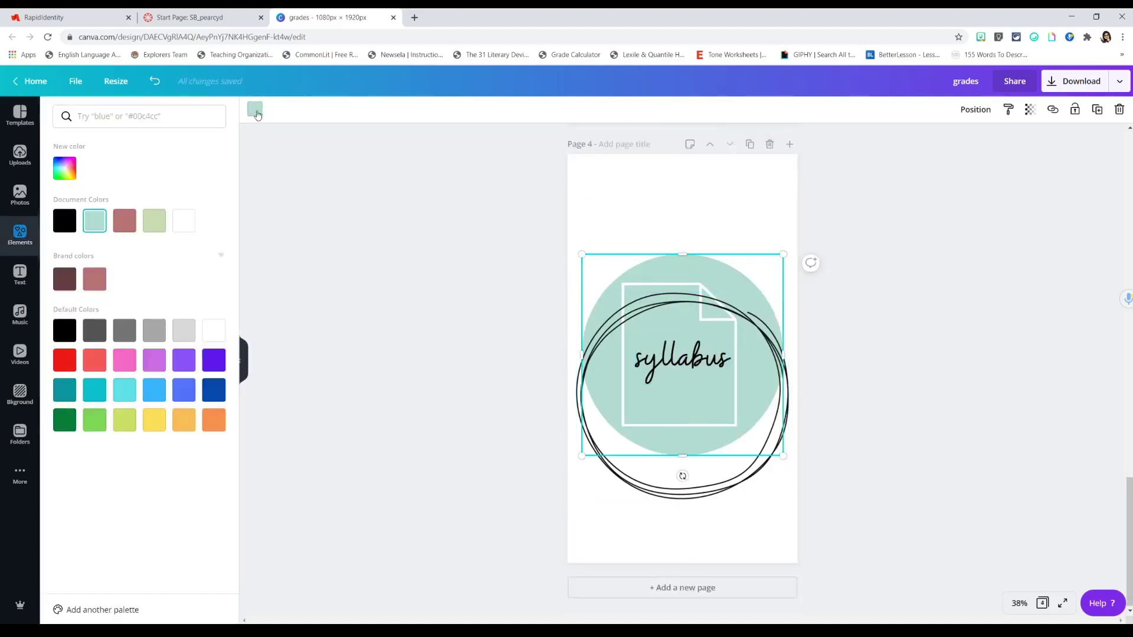
{"action": "left_click", "coordinate": [65, 168]}
{"action": "left_click_drag", "start_coordinate": [136, 264], "coordinate": [181, 264]}
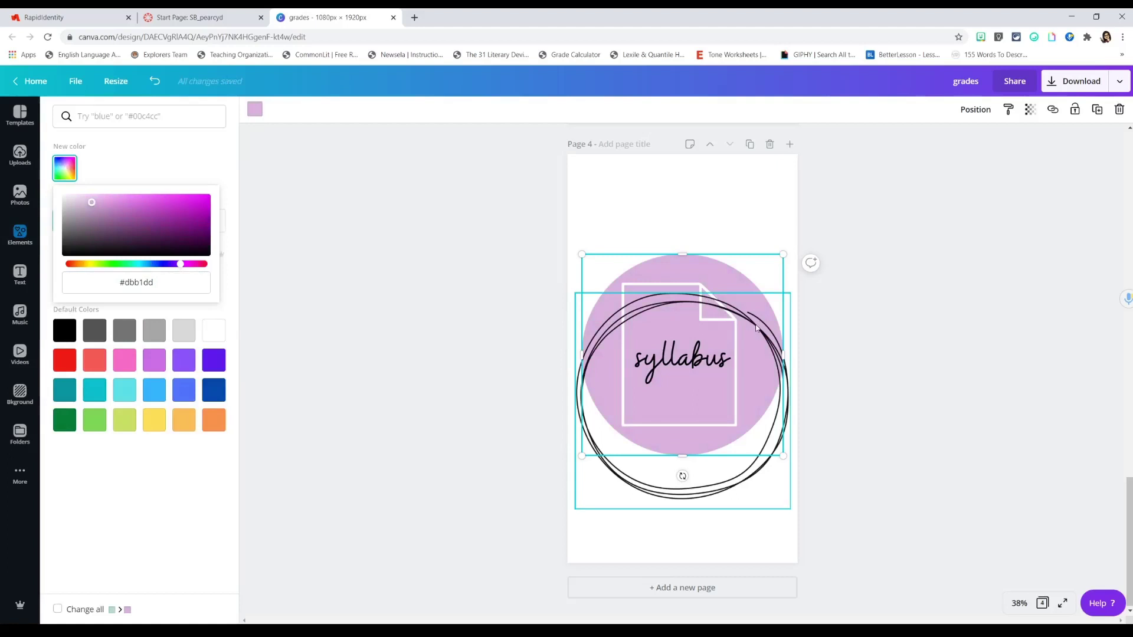
{"action": "left_click", "coordinate": [689, 288]}
- Move the scribble ring up so it surrounds the purple circle
{"action": "left_click", "coordinate": [689, 288]}
{"action": "left_click", "coordinate": [688, 326]}
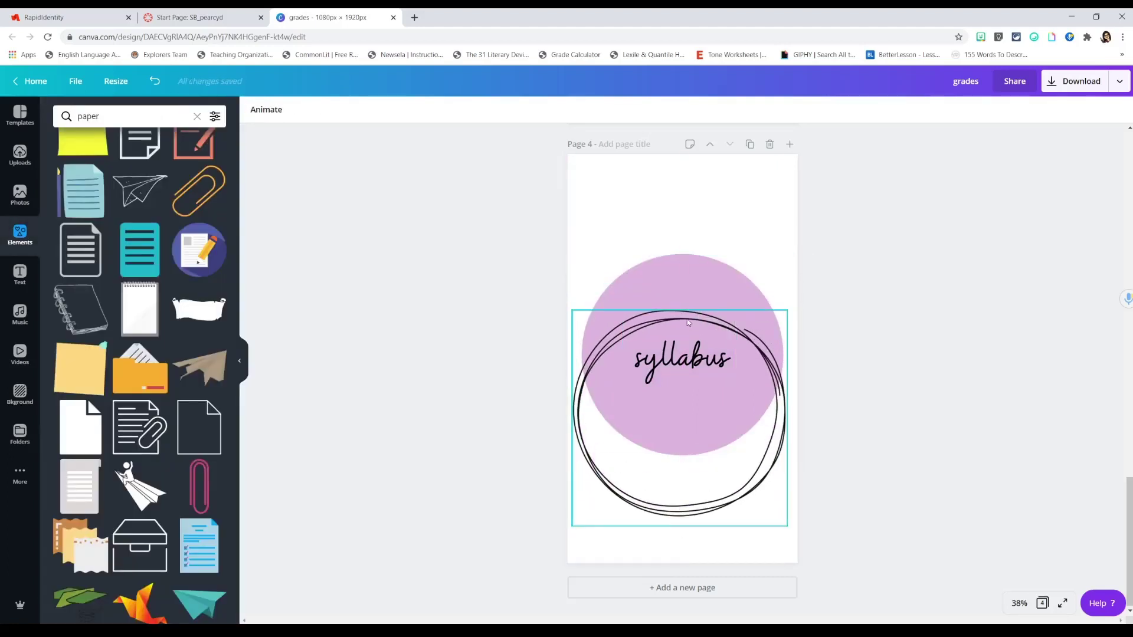
{"action": "left_click_drag", "start_coordinate": [688, 321], "coordinate": [685, 262]}
- Replace 'syllabus' with 'modules' and enlarge its font size
{"action": "left_click", "coordinate": [683, 358]}
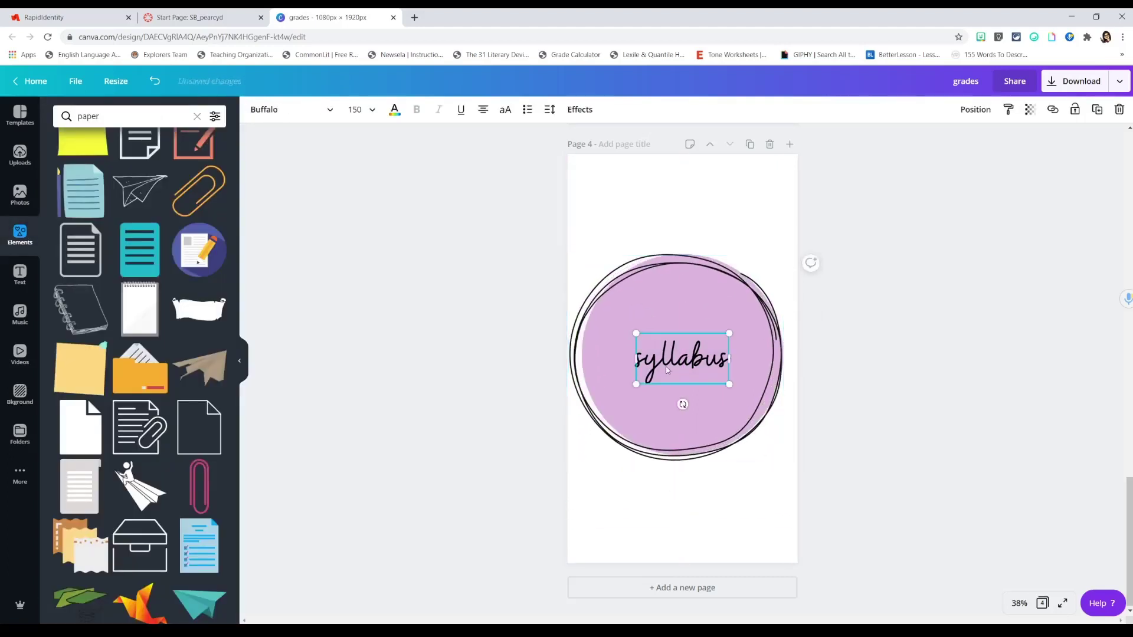
{"action": "double_click", "coordinate": [683, 359]}
{"action": "type", "text": "modules"}
{"action": "left_click", "coordinate": [367, 112]}
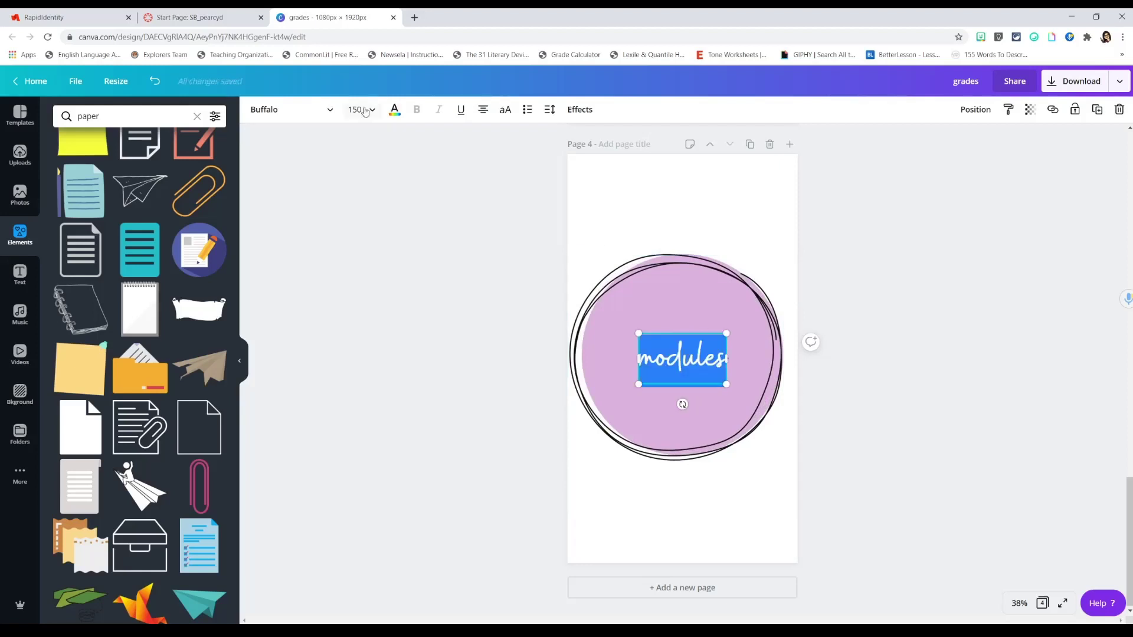
{"action": "left_click", "coordinate": [381, 295]}
{"action": "left_click", "coordinate": [478, 361]}
{"action": "left_click", "coordinate": [679, 357]}
{"action": "key", "text": "Escape"}
- Search Elements for 'folder' instead of 'paper'
{"action": "double_click", "coordinate": [121, 115]}
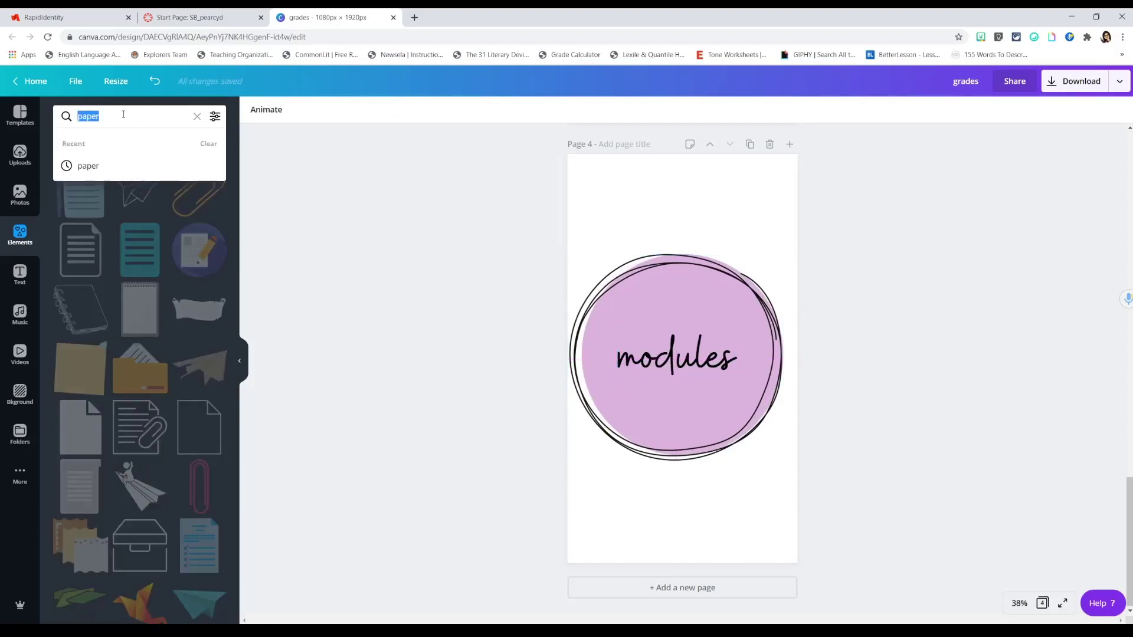
{"action": "type", "text": "folder"}
{"action": "key", "text": "Return"}
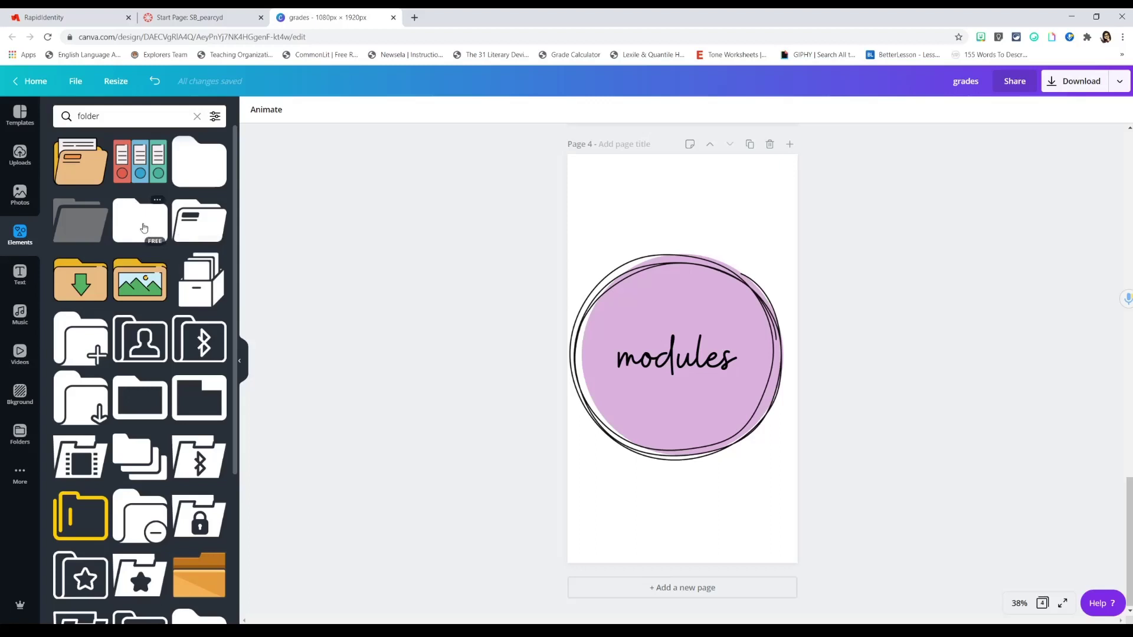
- Add a folder shape, colour it white and send it behind the 'modules' text
{"action": "left_click", "coordinate": [136, 227]}
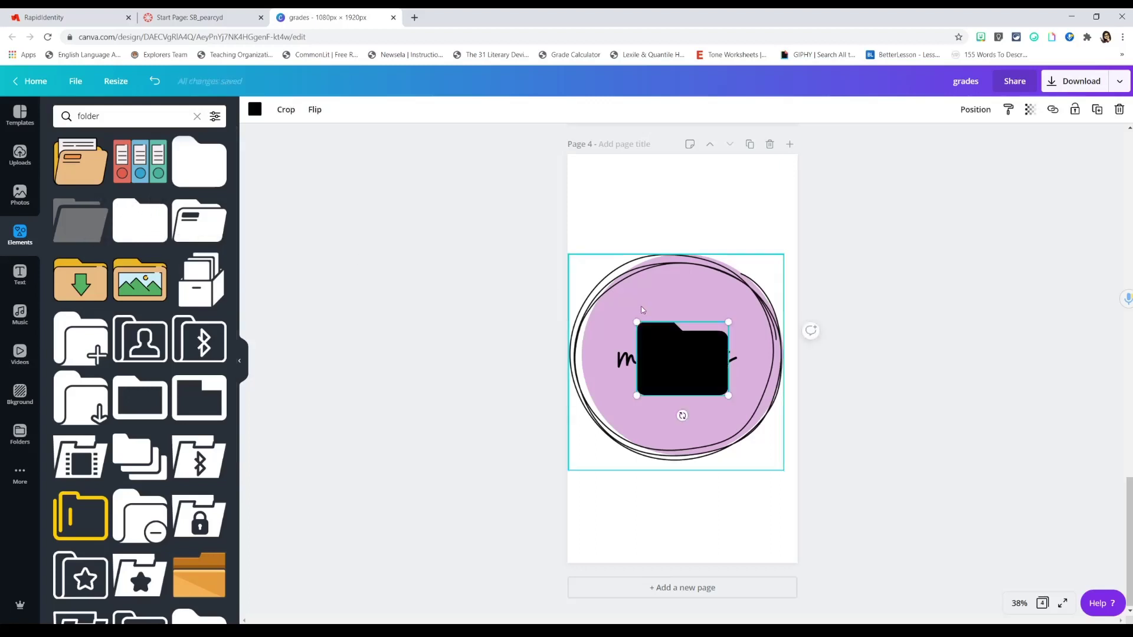
{"action": "left_click", "coordinate": [253, 109]}
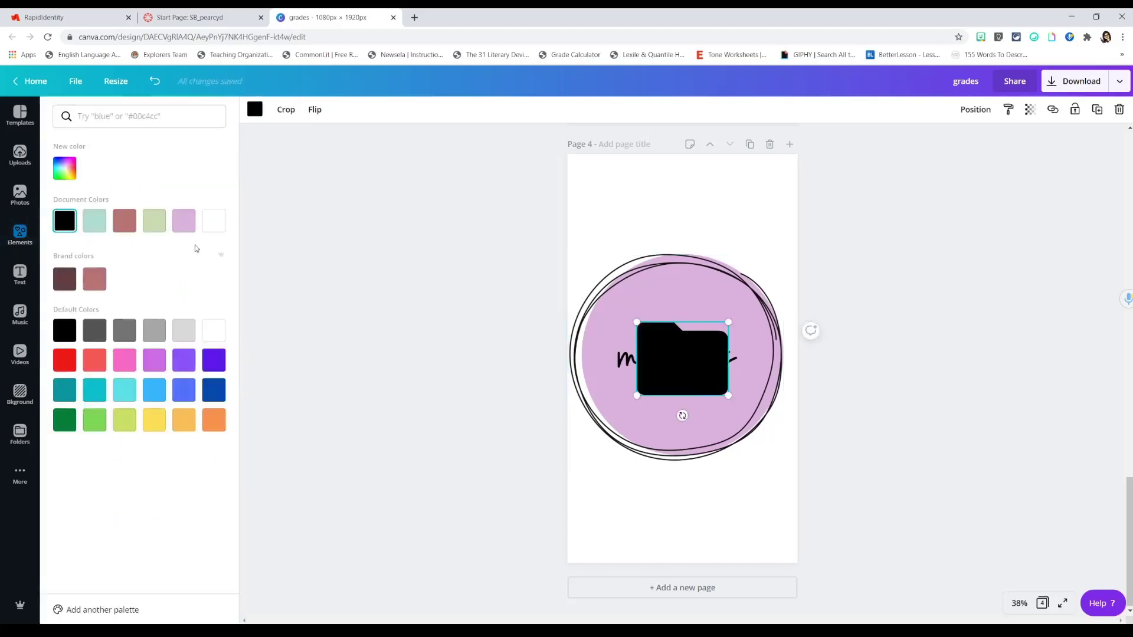
{"action": "left_click", "coordinate": [214, 220]}
{"action": "left_click", "coordinate": [975, 109]}
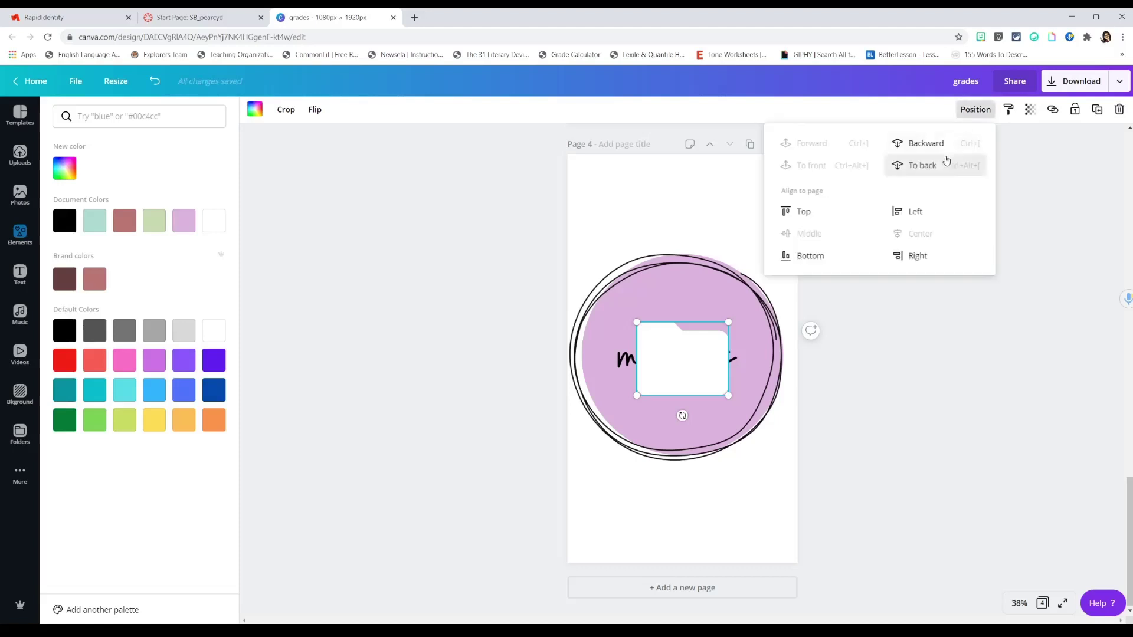
{"action": "left_click", "coordinate": [931, 165]}
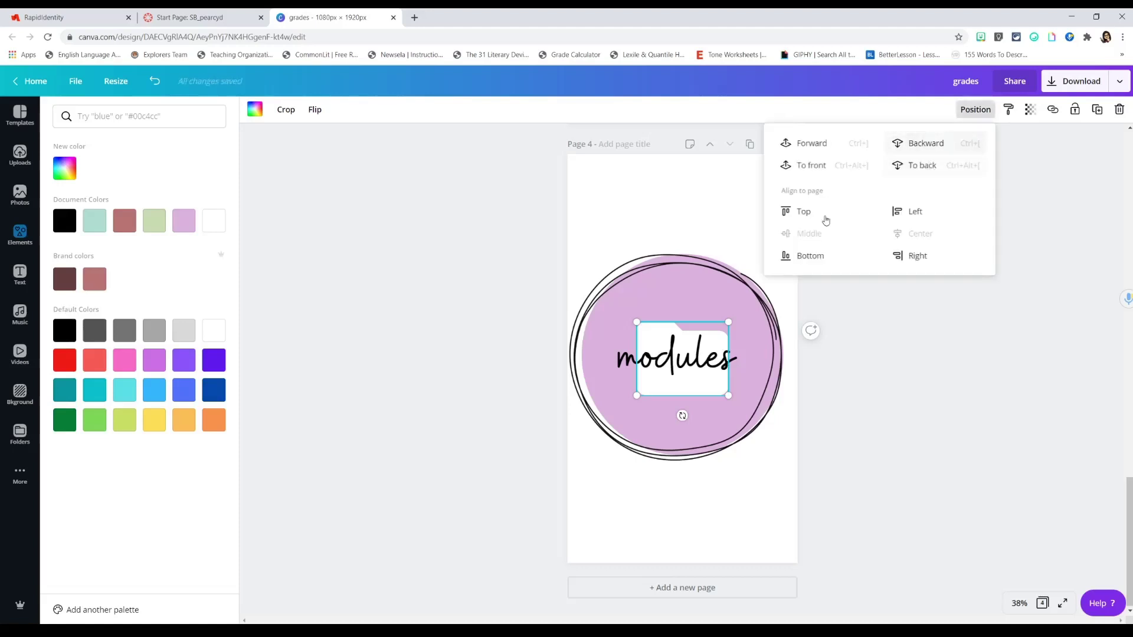
- Enlarge the folder and centre it in the middle of the lilac circle
{"action": "left_click_drag", "start_coordinate": [635, 323], "coordinate": [611, 301]}
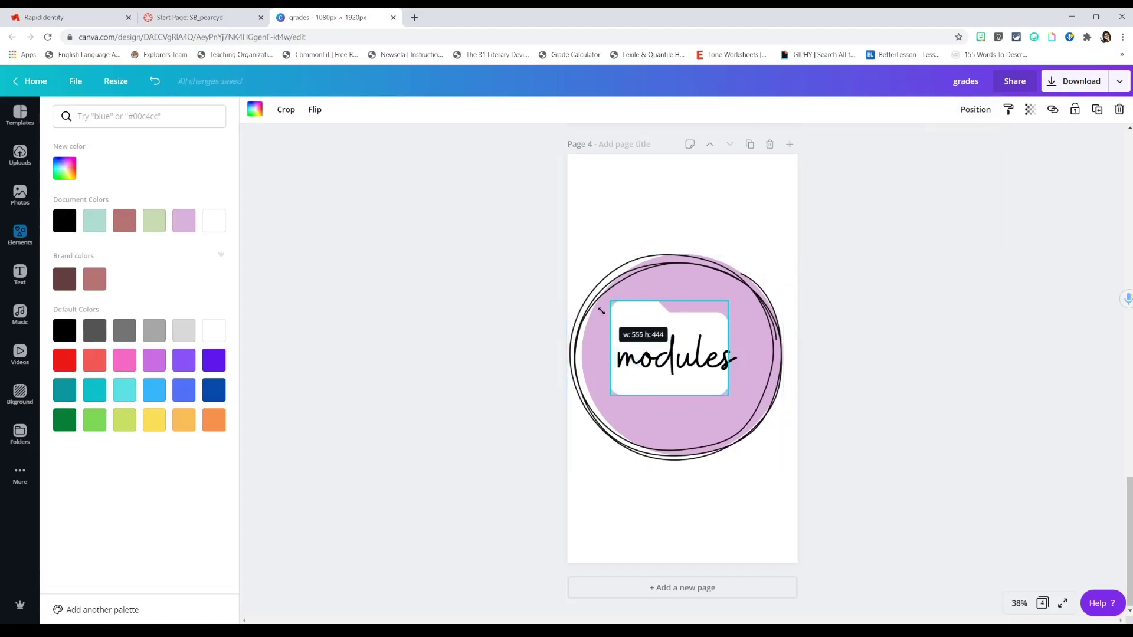
{"action": "left_click_drag", "start_coordinate": [730, 396], "coordinate": [743, 406]}
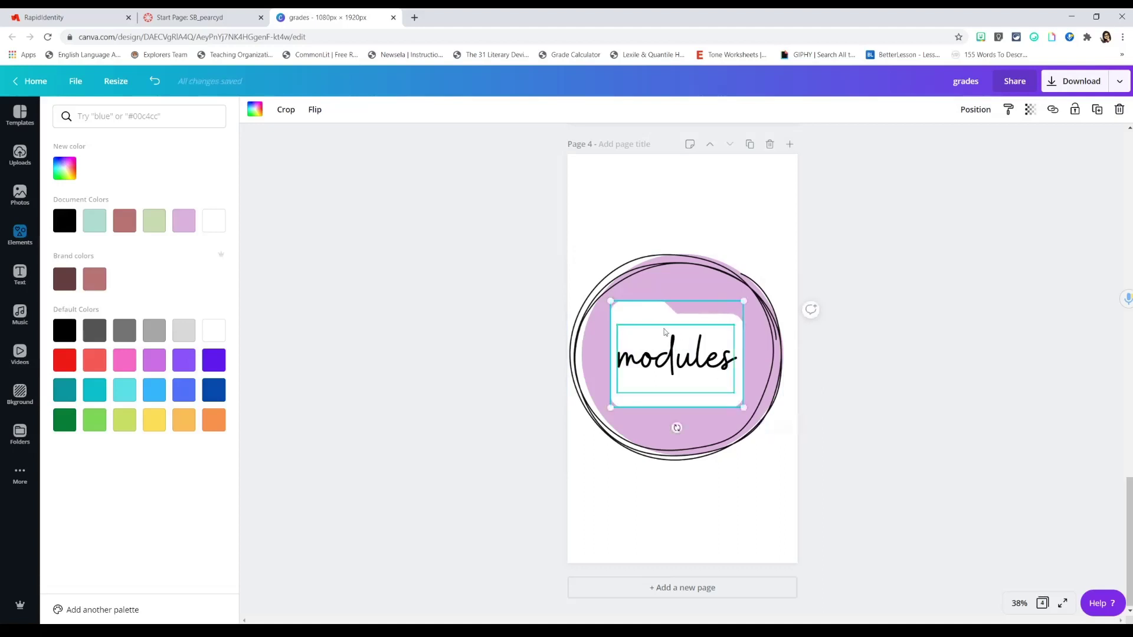
{"action": "left_click_drag", "start_coordinate": [646, 317], "coordinate": [649, 314]}
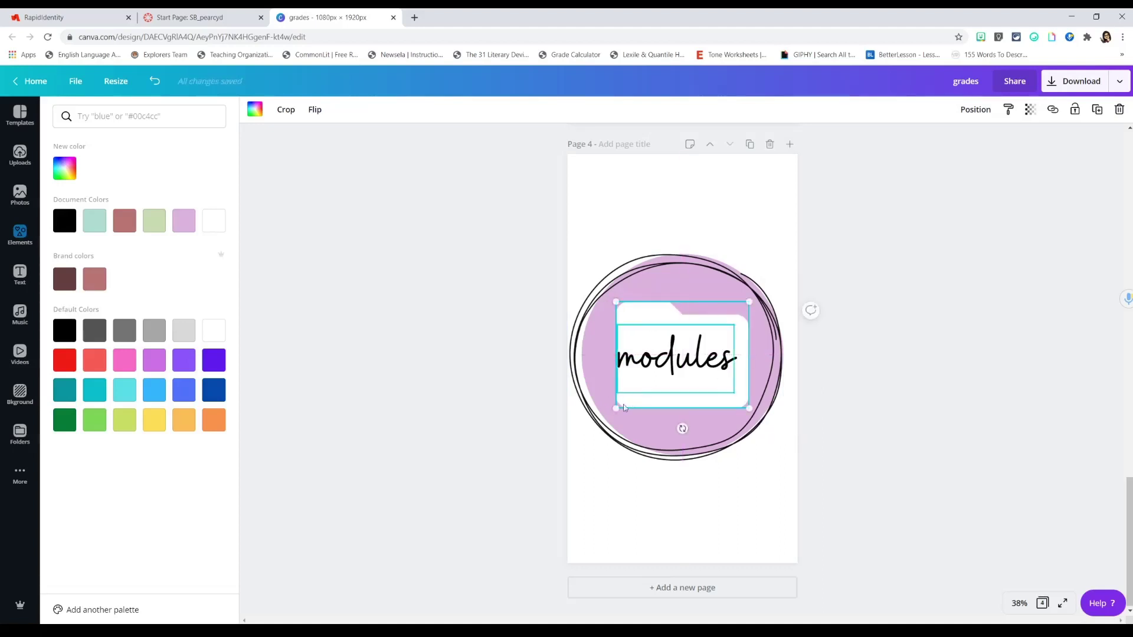
{"action": "left_click_drag", "start_coordinate": [616, 407], "coordinate": [608, 414]}
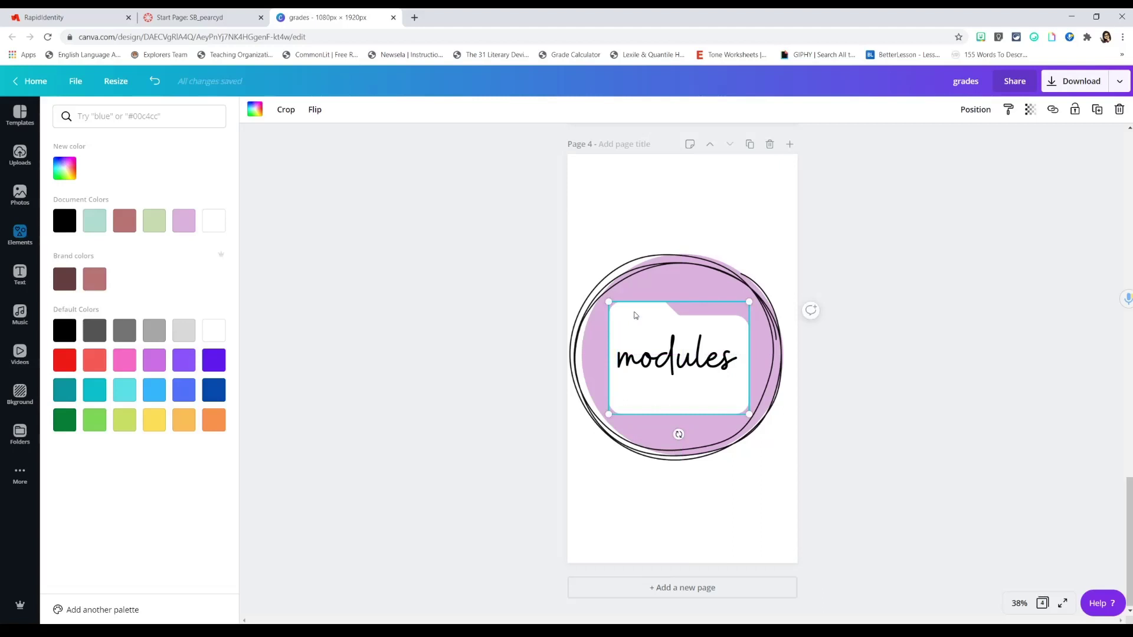
{"action": "left_click_drag", "start_coordinate": [635, 313], "coordinate": [631, 308]}
{"action": "left_click", "coordinate": [811, 310]}
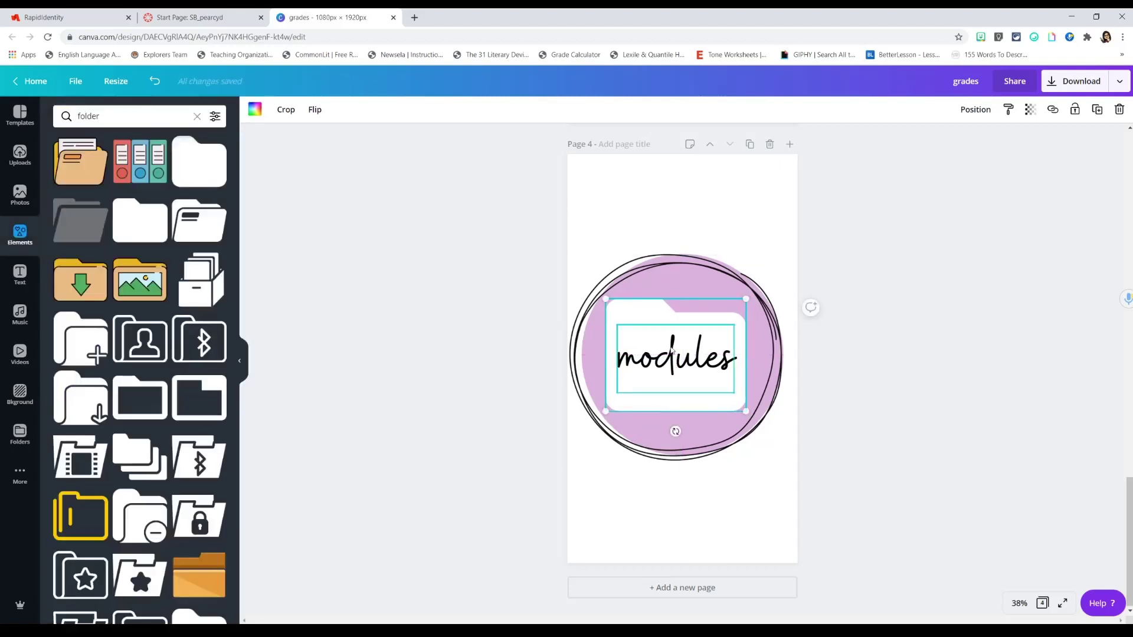
{"action": "left_click", "coordinate": [810, 354]}
{"action": "scroll", "coordinate": [724, 414], "scroll_direction": "up", "scroll_amount": 10}
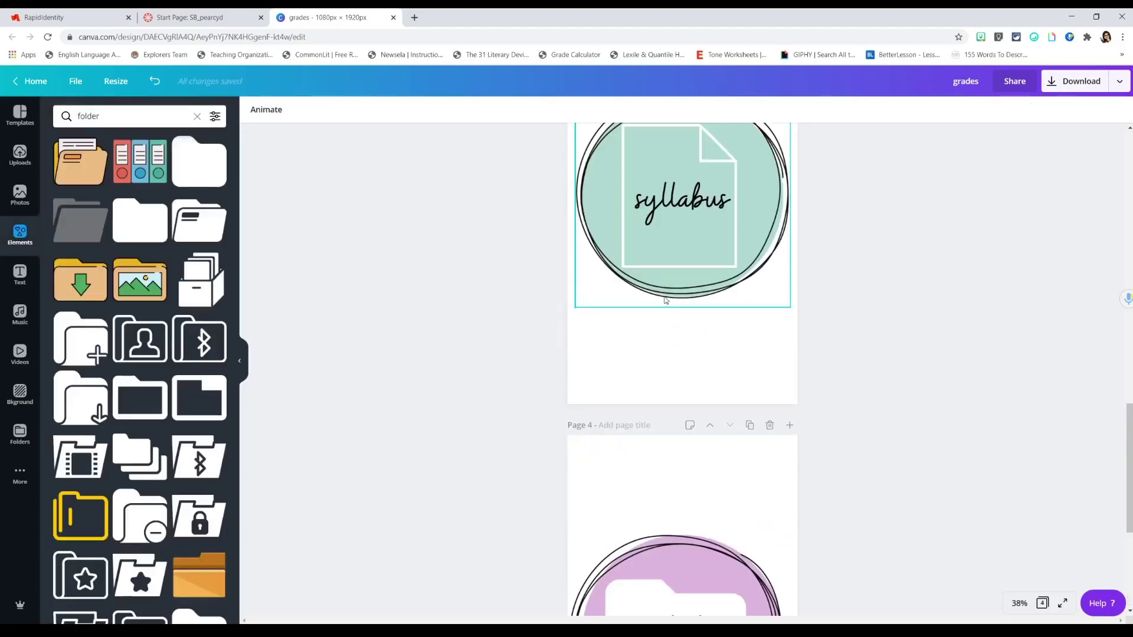
{"action": "scroll", "coordinate": [677, 301], "scroll_direction": "down", "scroll_amount": 10}
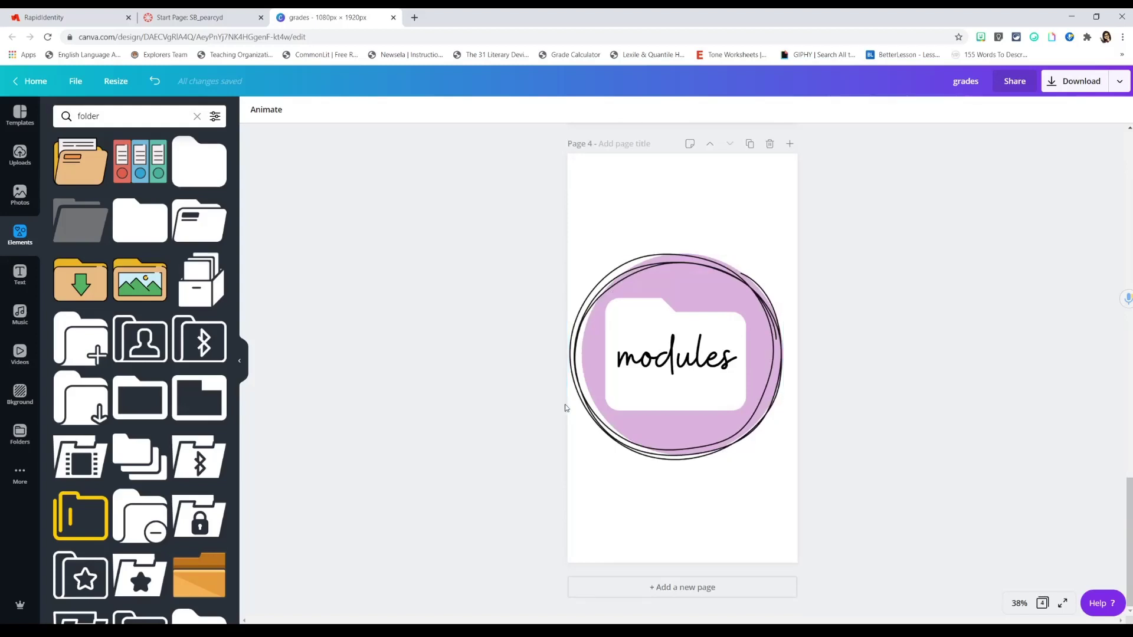
- Add a new blank page 5 and search Elements for 'frame'
{"action": "left_click", "coordinate": [637, 587]}
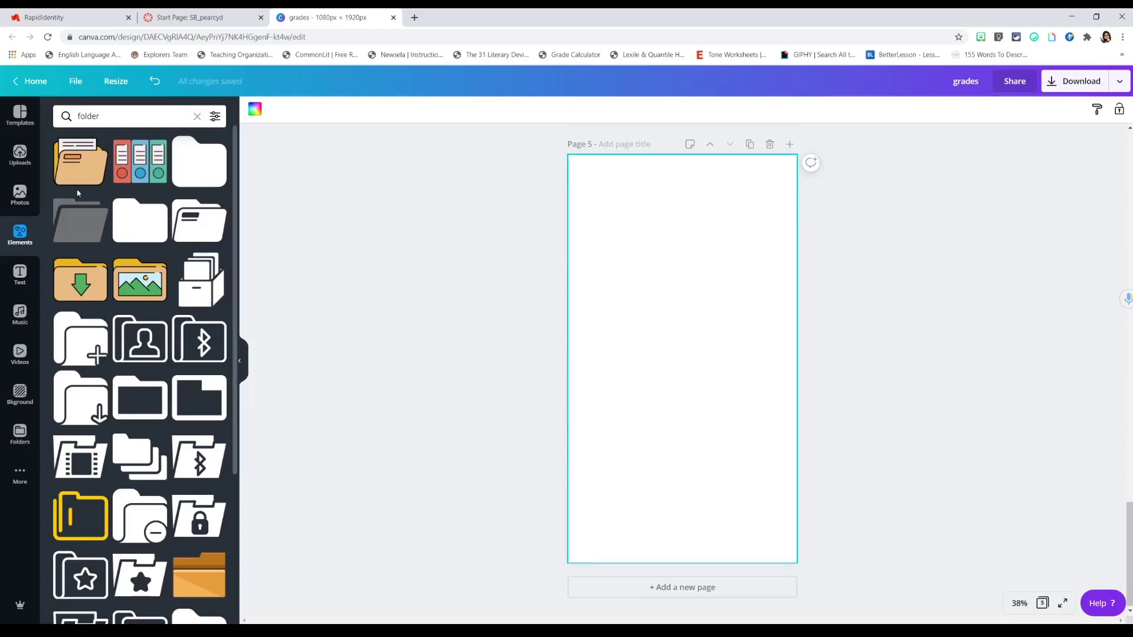
{"action": "left_click", "coordinate": [19, 195]}
{"action": "left_click", "coordinate": [20, 233]}
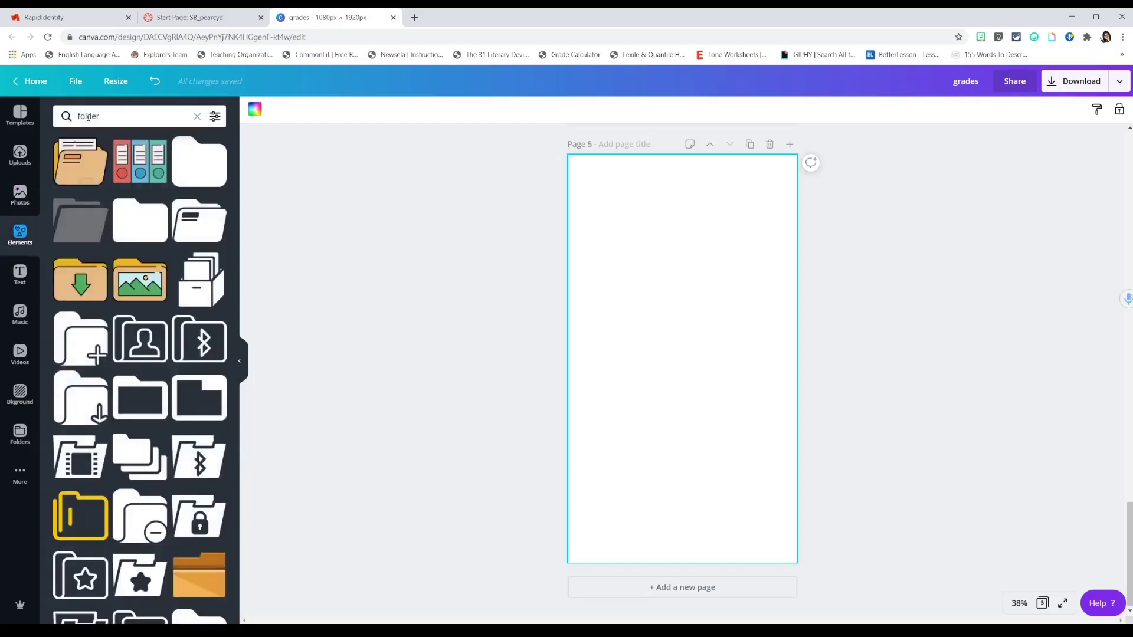
{"action": "left_click", "coordinate": [91, 116]}
{"action": "type", "text": "frame"}
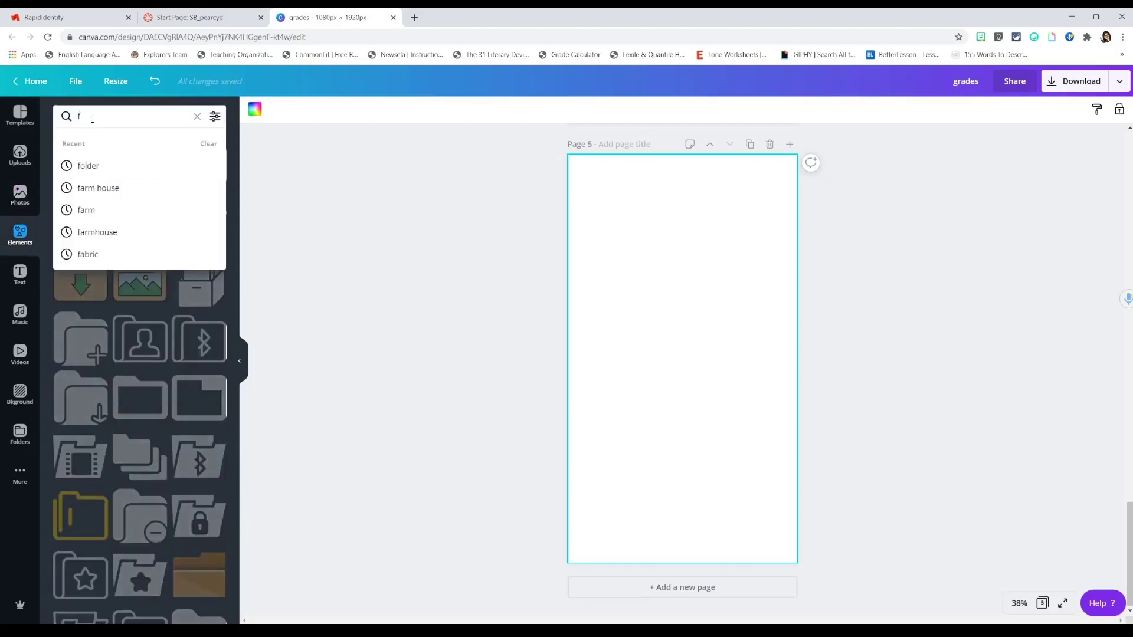
{"action": "key", "text": "Return"}
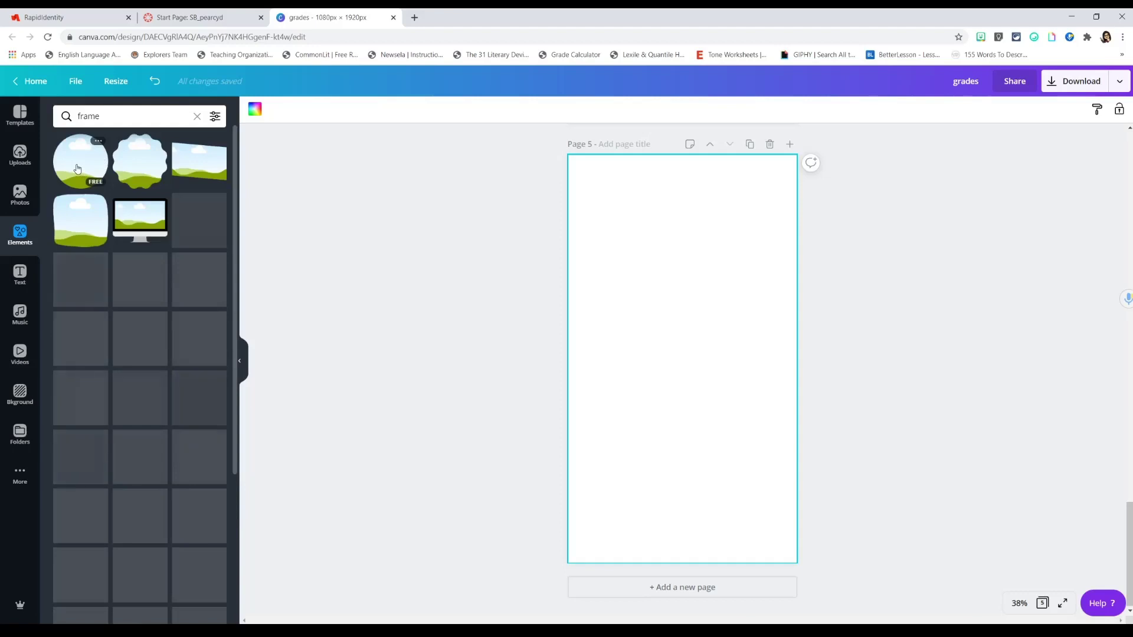
- Add a circle frame to page 5 and enlarge it
{"action": "left_click", "coordinate": [92, 167]}
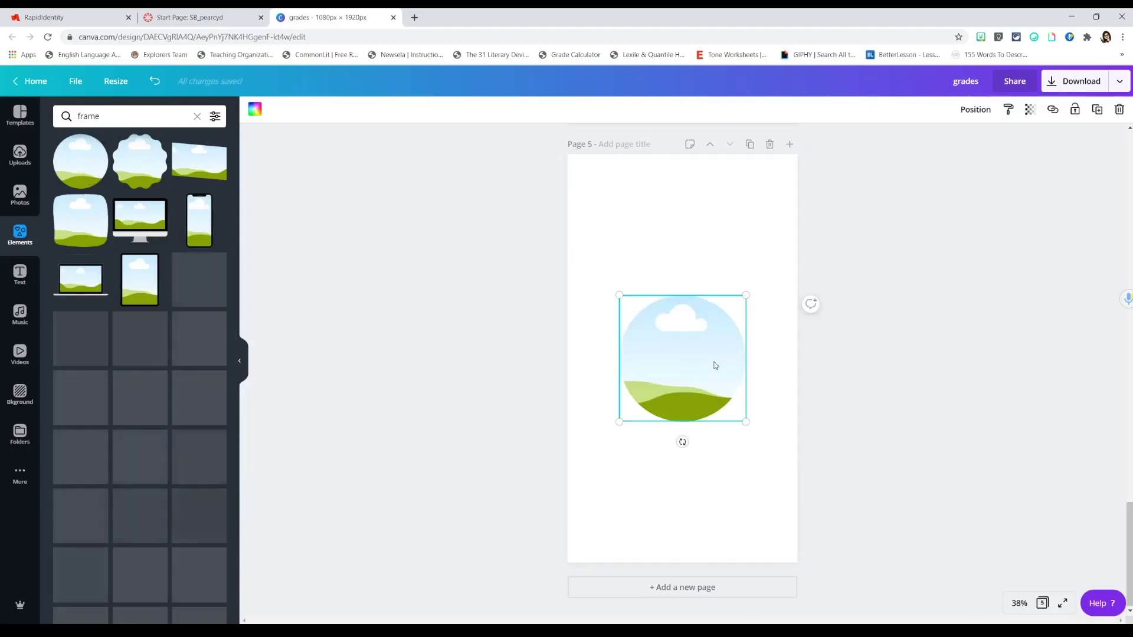
{"action": "left_click_drag", "start_coordinate": [619, 295], "coordinate": [582, 257]}
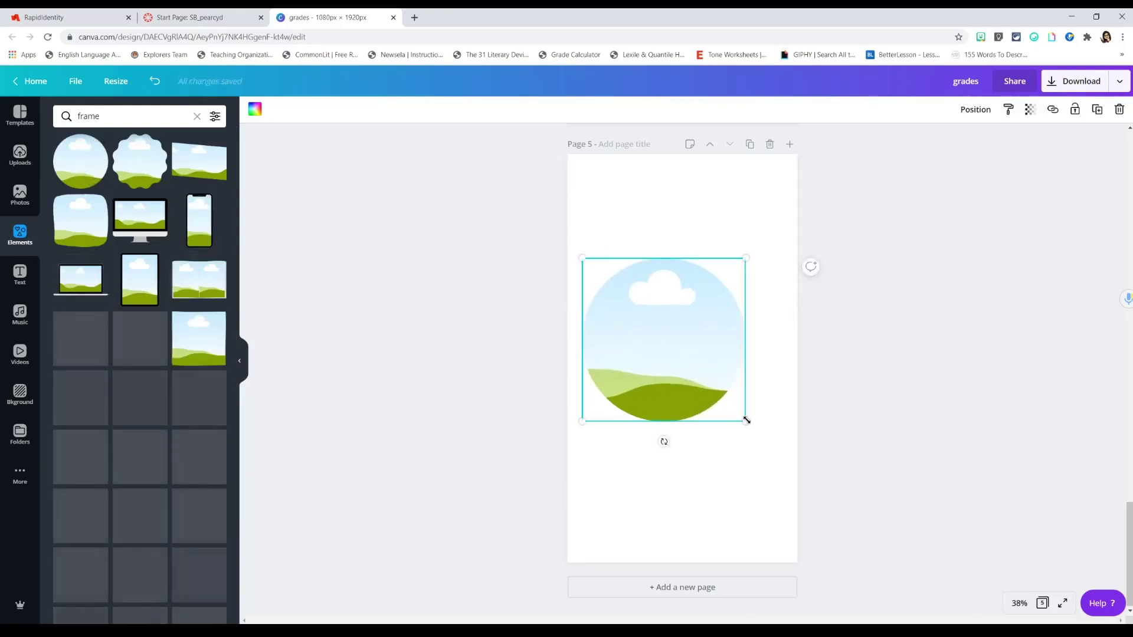
{"action": "left_click_drag", "start_coordinate": [746, 420], "coordinate": [790, 465]}
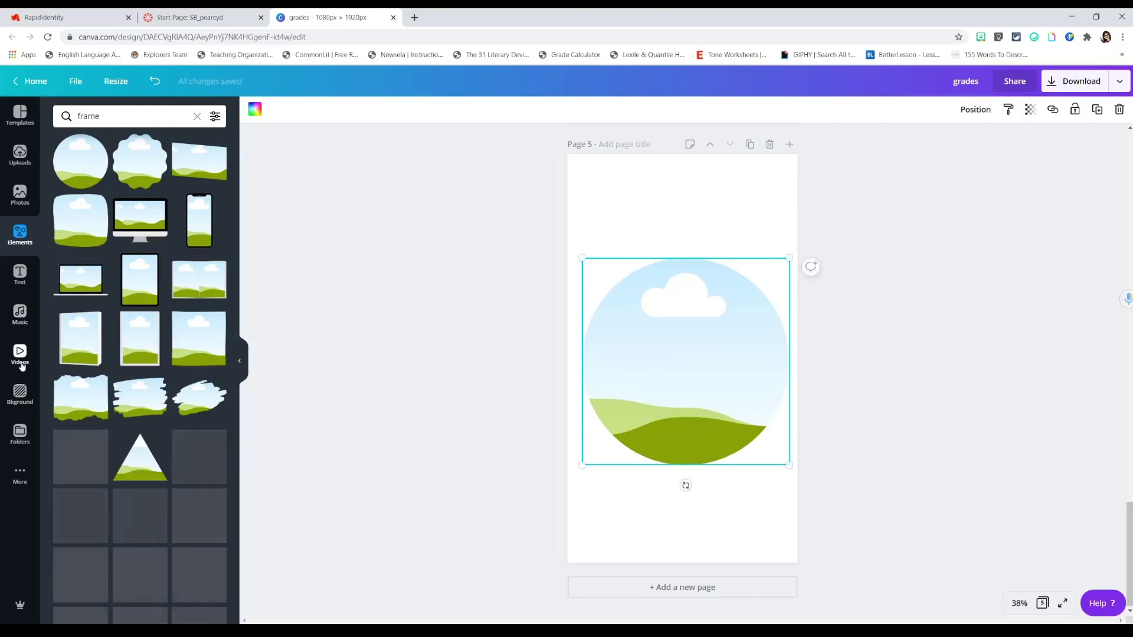
- Fill the circle frame with an uploaded portrait photo from Uploads
{"action": "left_click", "coordinate": [19, 194]}
{"action": "left_click", "coordinate": [20, 154]}
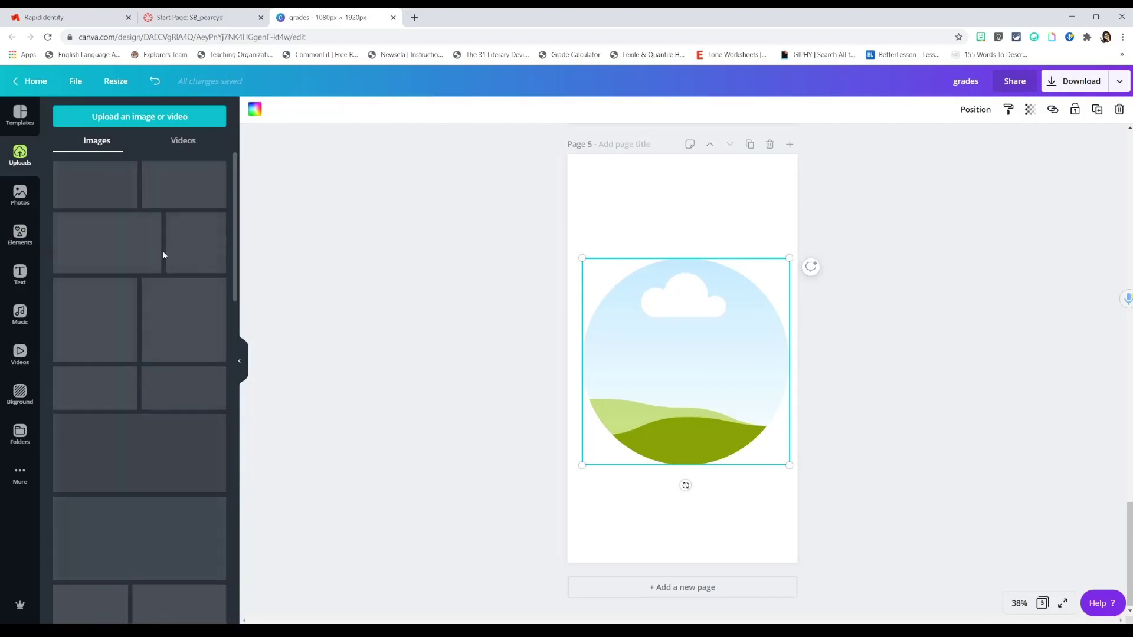
{"action": "left_click_drag", "start_coordinate": [194, 464], "coordinate": [708, 413]}
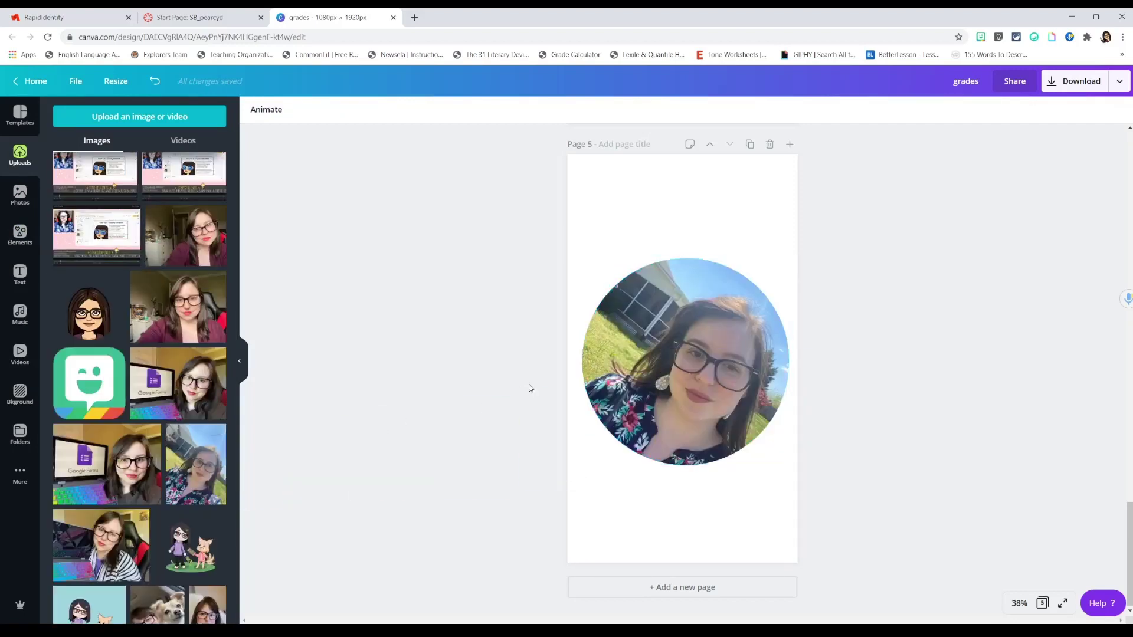
{"action": "left_click", "coordinate": [239, 361]}
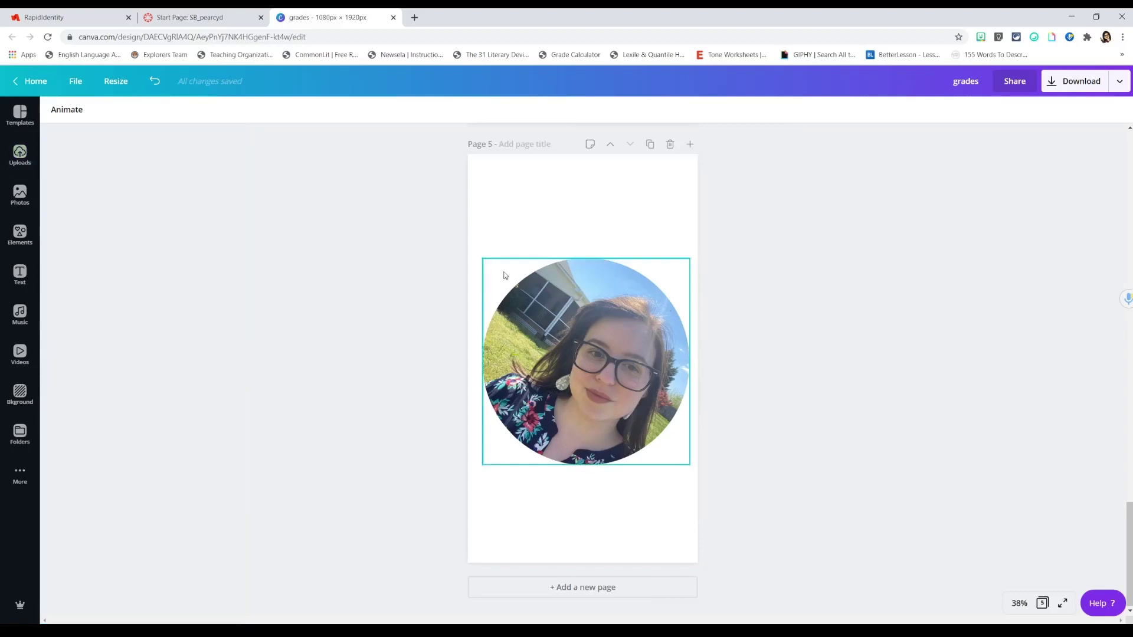
- Add a heading above the photo at size 200 reading 'Welcome!'
{"action": "left_click", "coordinate": [19, 274]}
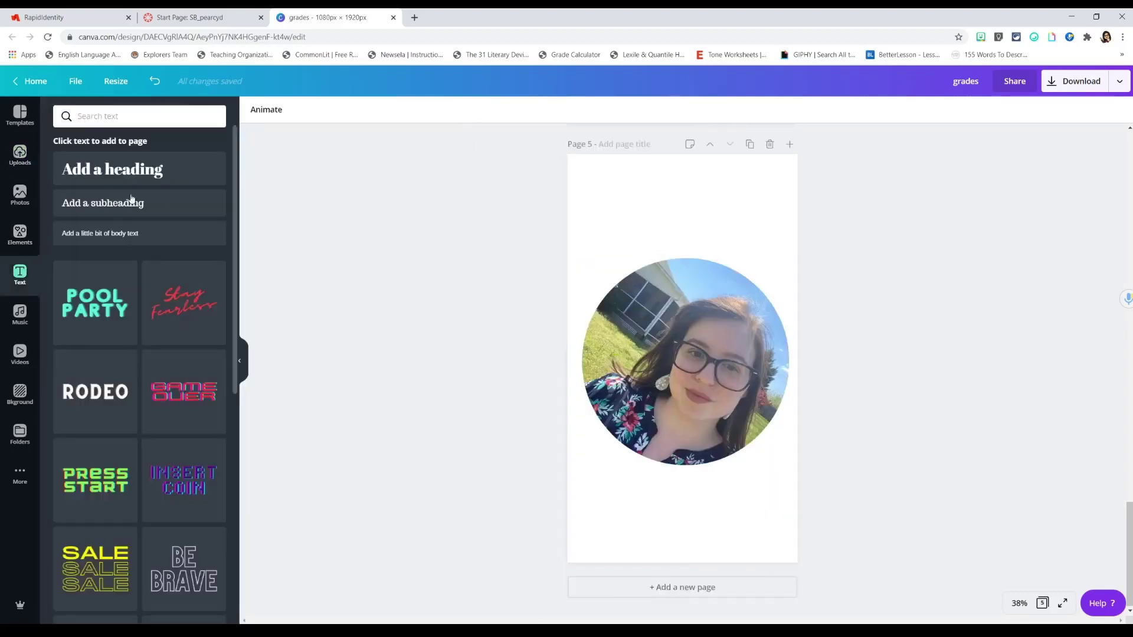
{"action": "left_click", "coordinate": [112, 169]}
{"action": "left_click_drag", "start_coordinate": [691, 381], "coordinate": [689, 209]}
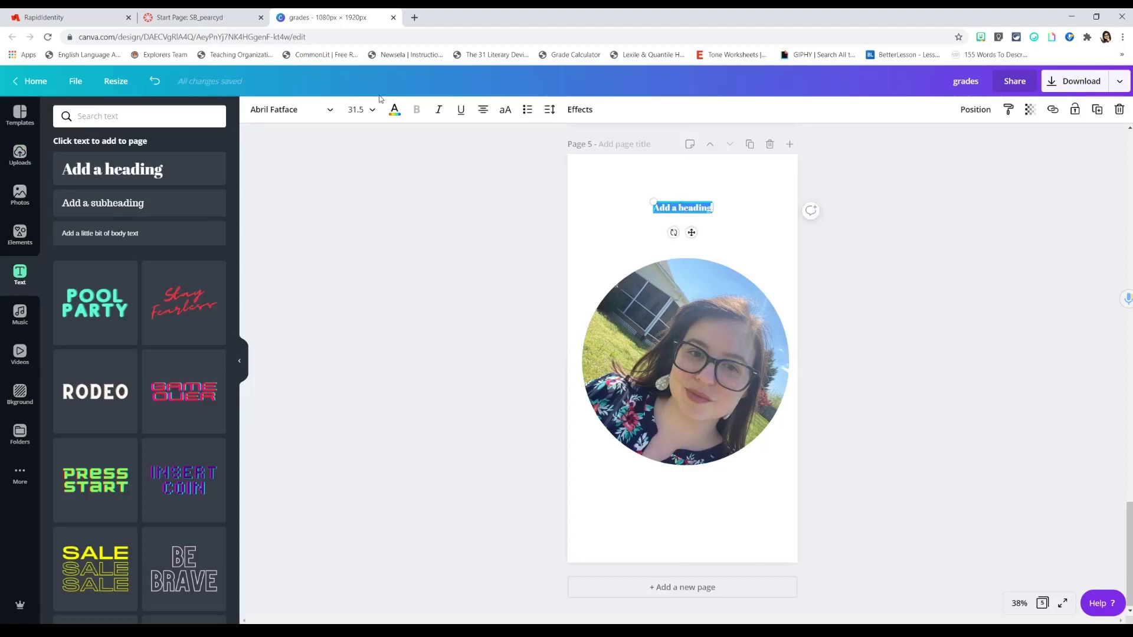
{"action": "left_click", "coordinate": [359, 112]}
{"action": "type", "text": "20"}
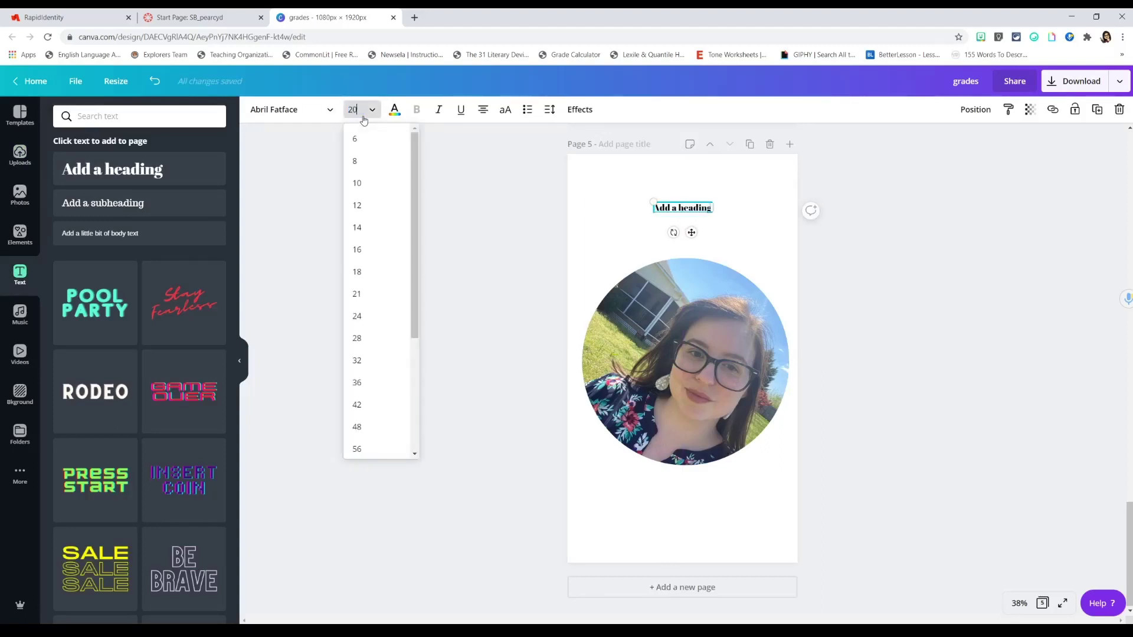
{"action": "type", "text": "0"}
{"action": "key", "text": "Return"}
{"action": "left_click", "coordinate": [682, 236]}
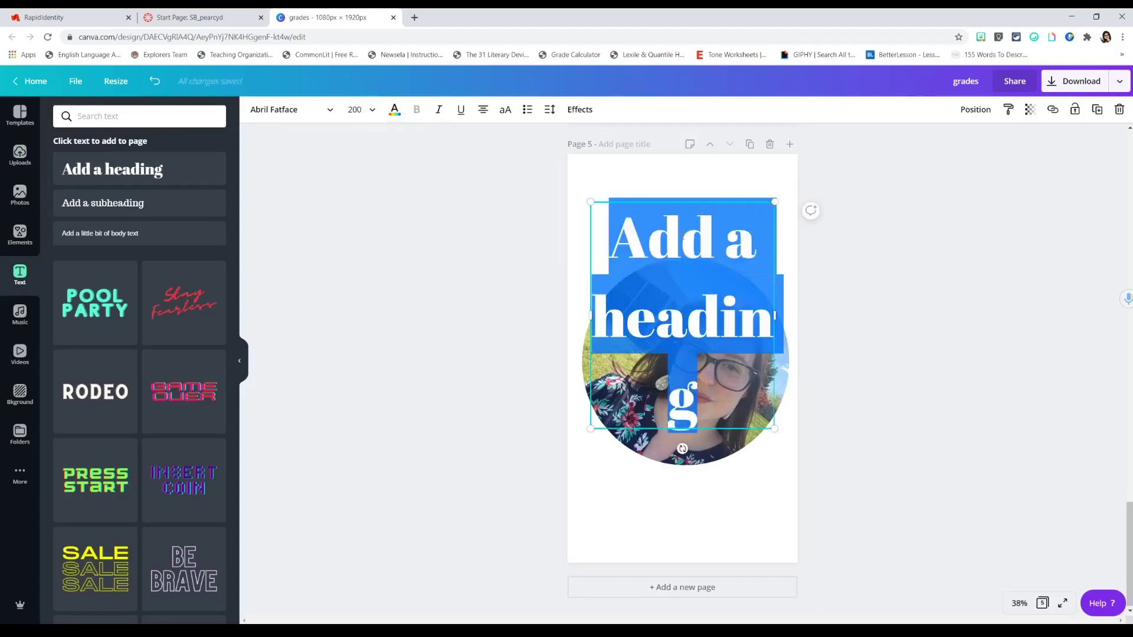
{"action": "type", "text": "Welcome!"}
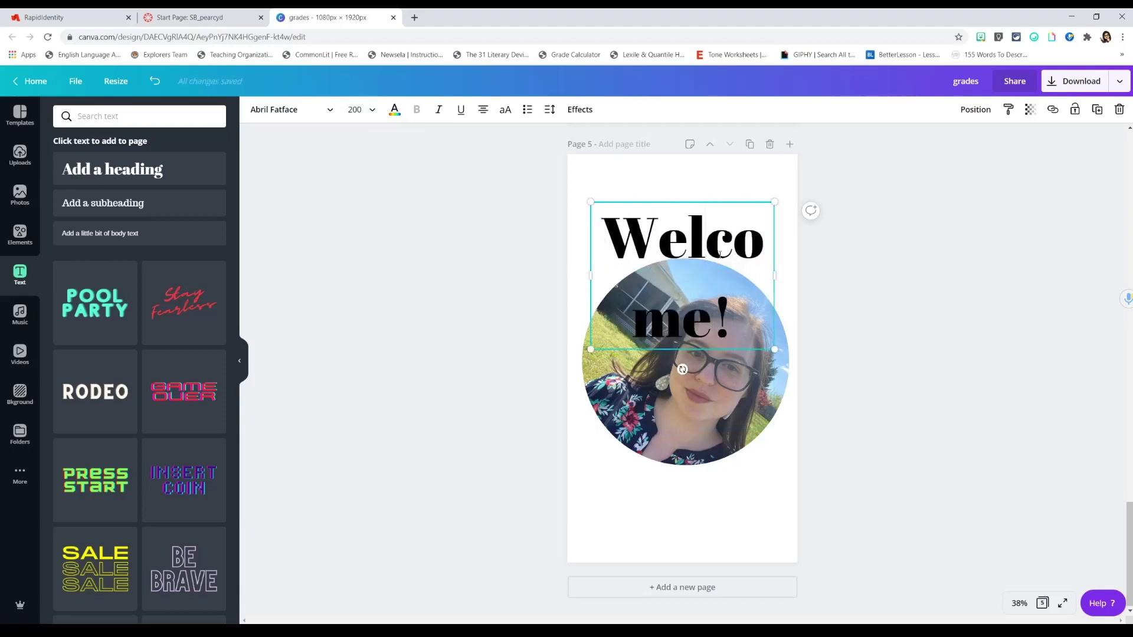
- Shrink the heading size stepwise through 170 and 160 to 150
{"action": "key", "text": "ctrl+a"}
{"action": "left_click", "coordinate": [357, 110]}
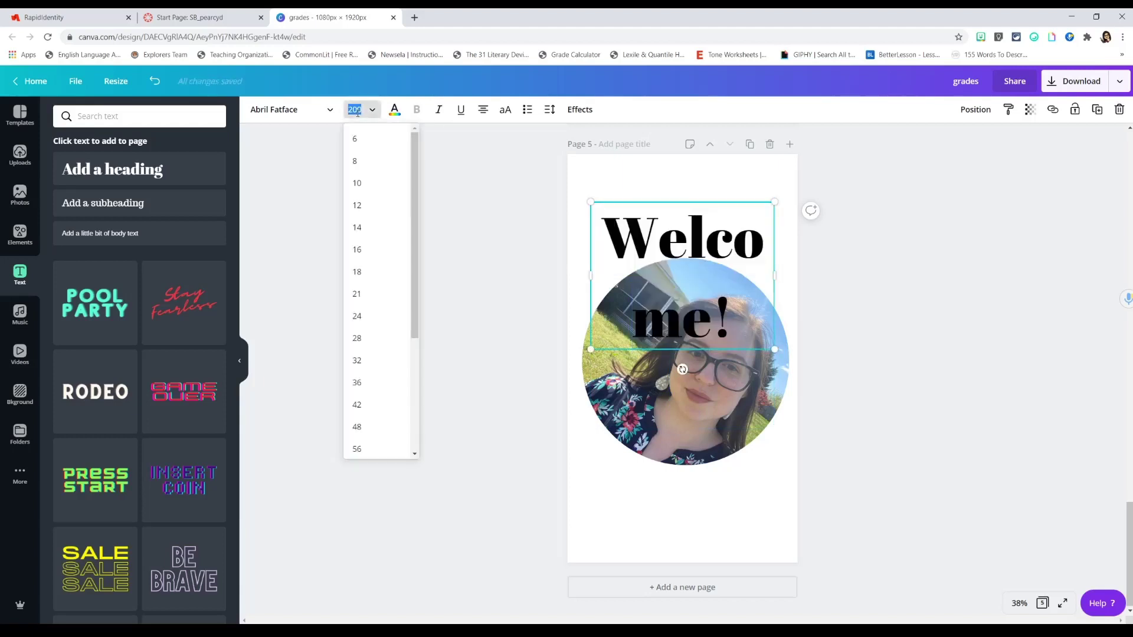
{"action": "type", "text": "170"}
{"action": "key", "text": "Return"}
{"action": "left_click", "coordinate": [357, 110]}
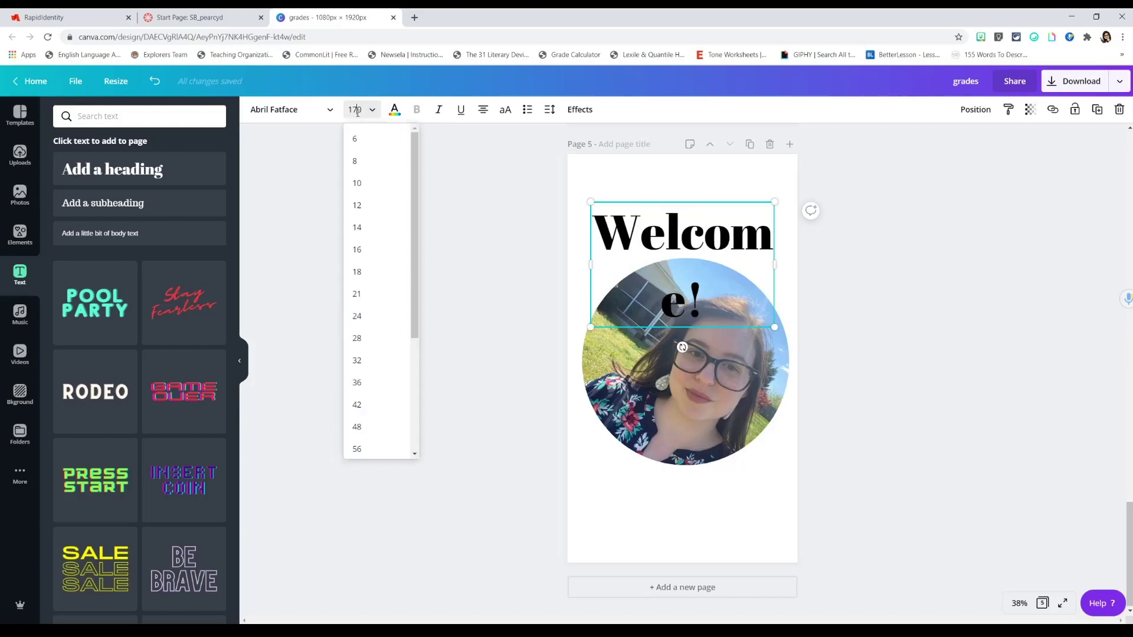
{"action": "type", "text": "160"}
{"action": "key", "text": "Return"}
{"action": "left_click", "coordinate": [357, 111]}
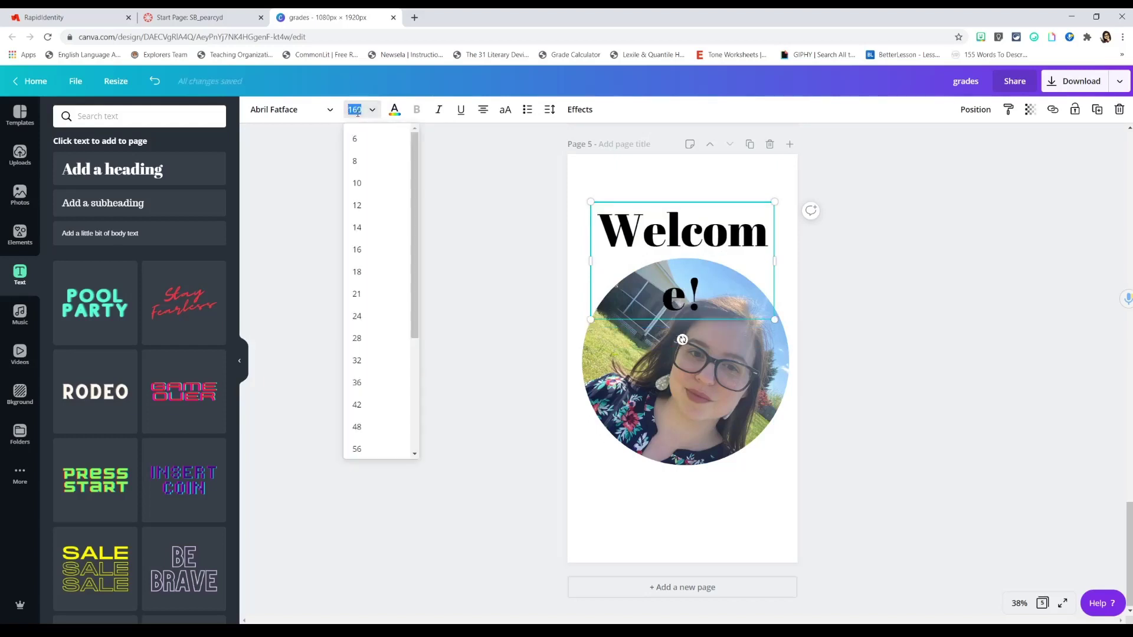
{"action": "type", "text": "150"}
{"action": "key", "text": "Return"}
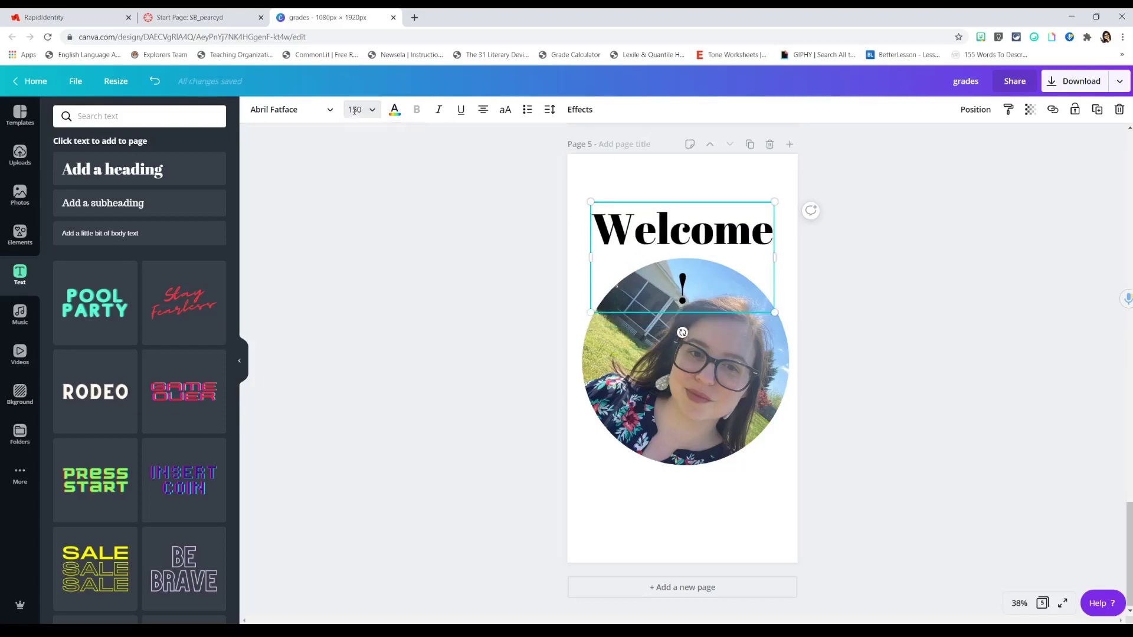
- Change the heading font to Cheque
{"action": "key", "text": "ctrl+a"}
{"action": "left_click", "coordinate": [330, 112]}
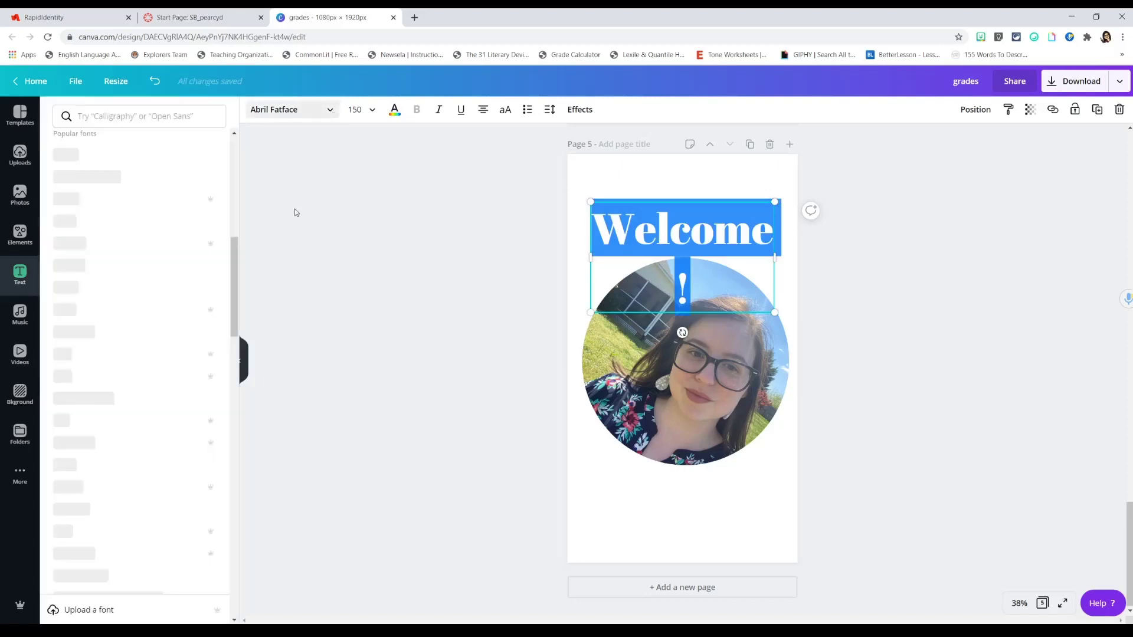
{"action": "scroll", "coordinate": [126, 329], "scroll_direction": "down", "scroll_amount": 6}
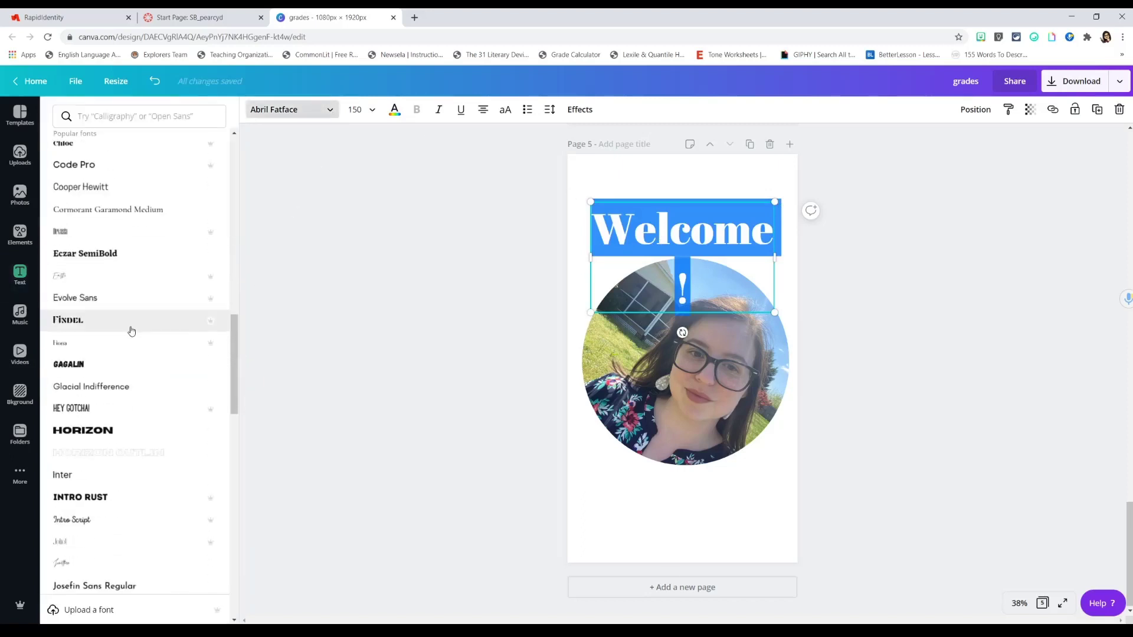
{"action": "scroll", "coordinate": [131, 331], "scroll_direction": "down", "scroll_amount": 3}
{"action": "scroll", "coordinate": [131, 342], "scroll_direction": "up", "scroll_amount": 12}
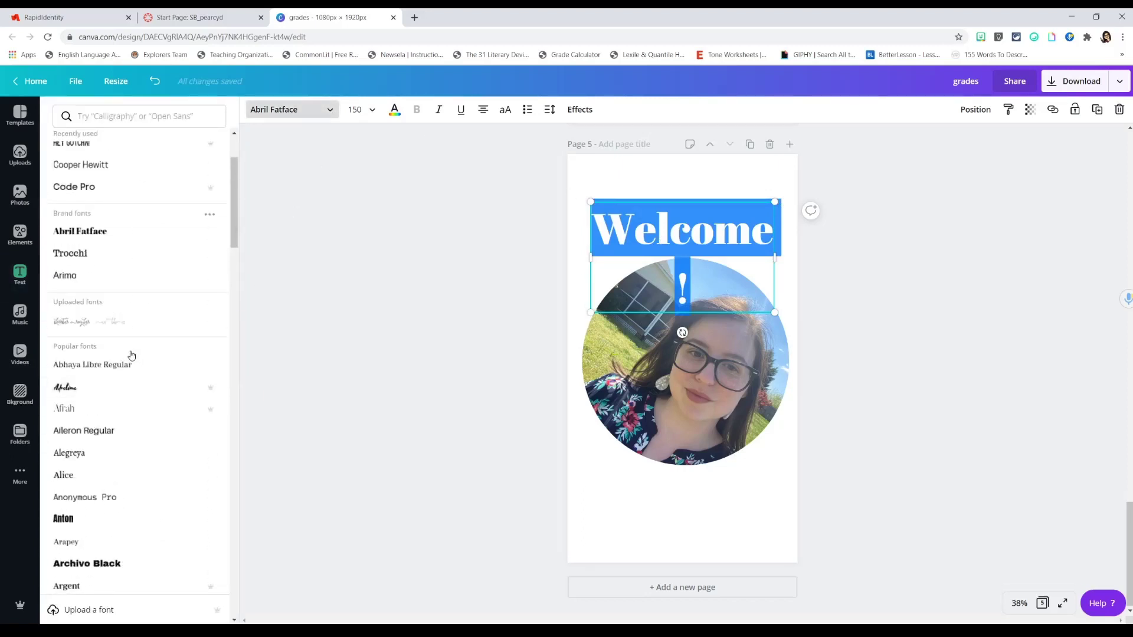
{"action": "scroll", "coordinate": [132, 437], "scroll_direction": "down", "scroll_amount": 8}
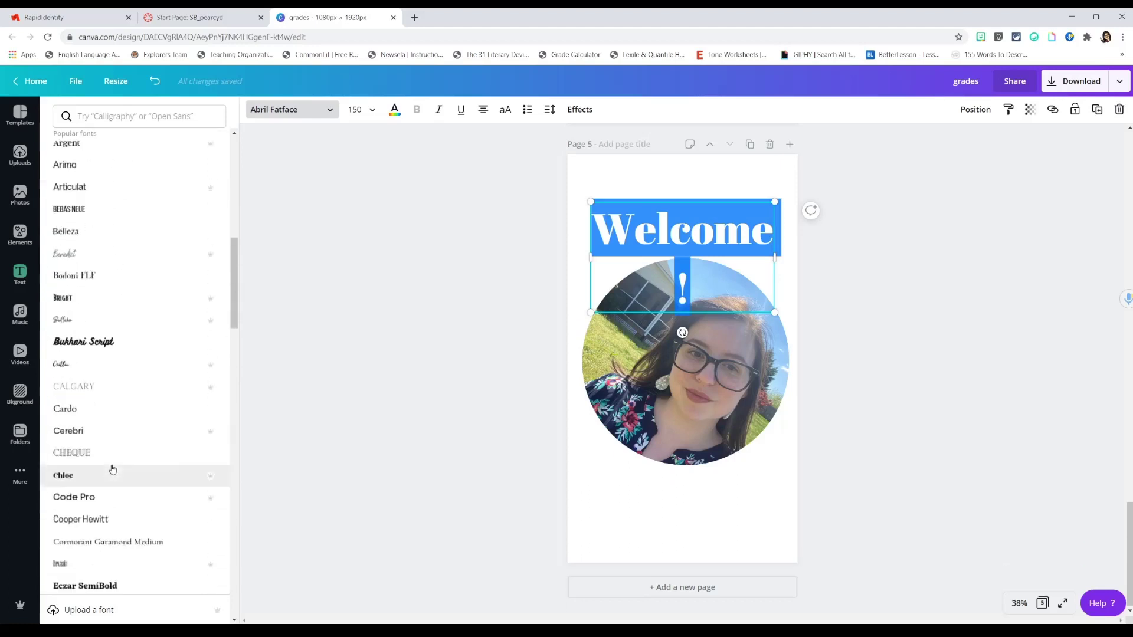
{"action": "left_click", "coordinate": [89, 458]}
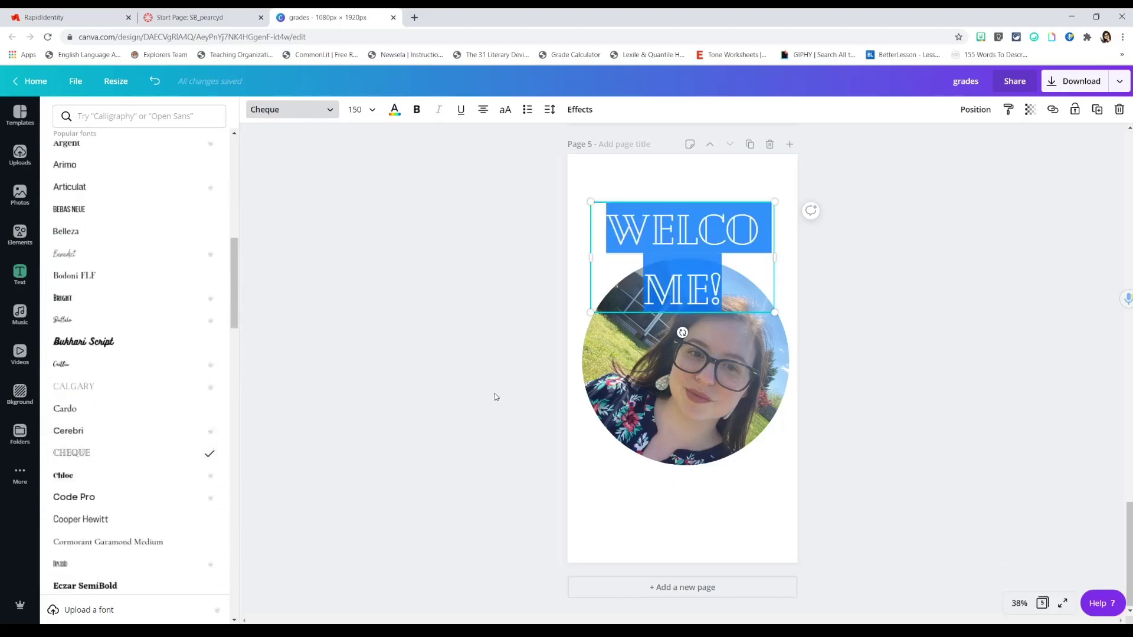
- Adjust the heading size through 130, 100 and 110, settling on 120
{"action": "left_click", "coordinate": [361, 110]}
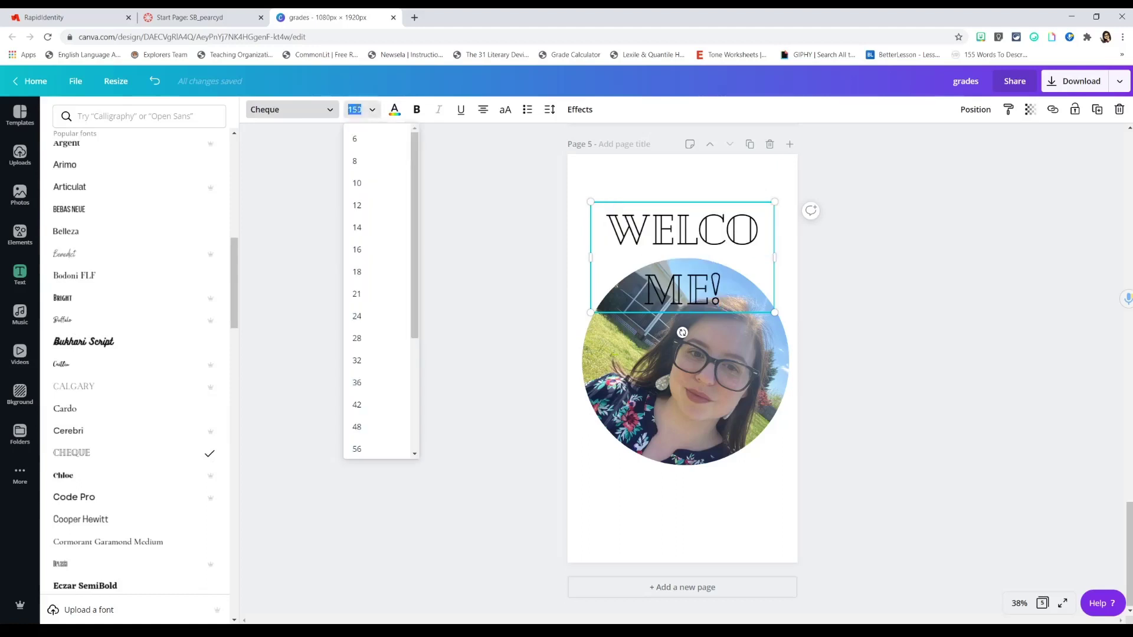
{"action": "type", "text": "130"}
{"action": "key", "text": "Return"}
{"action": "left_click", "coordinate": [367, 114]}
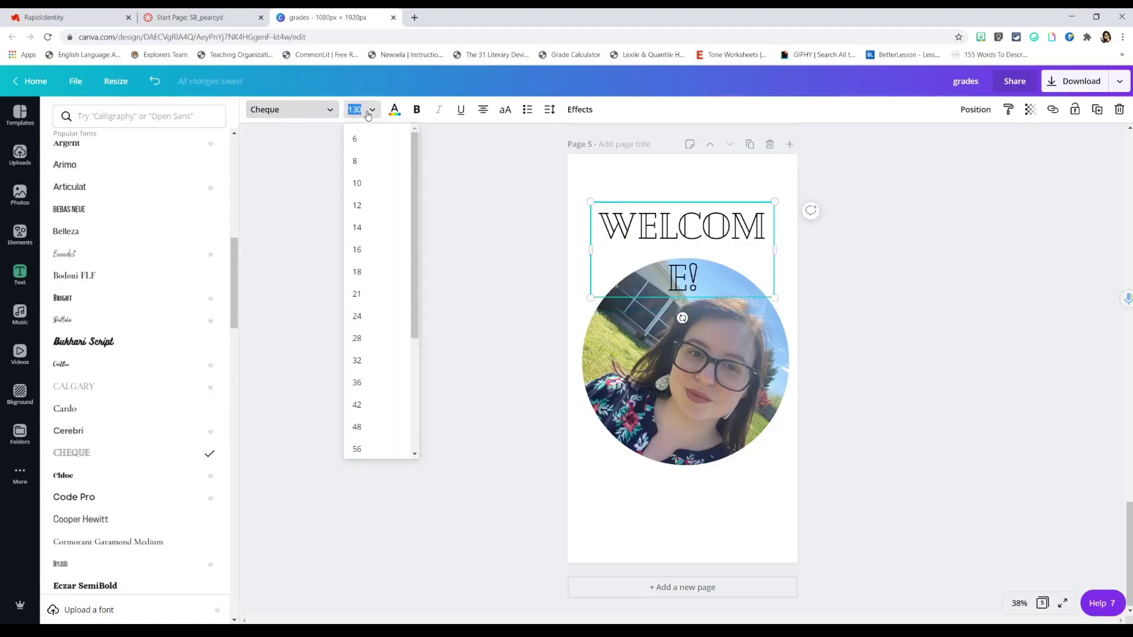
{"action": "type", "text": "100"}
{"action": "key", "text": "Return"}
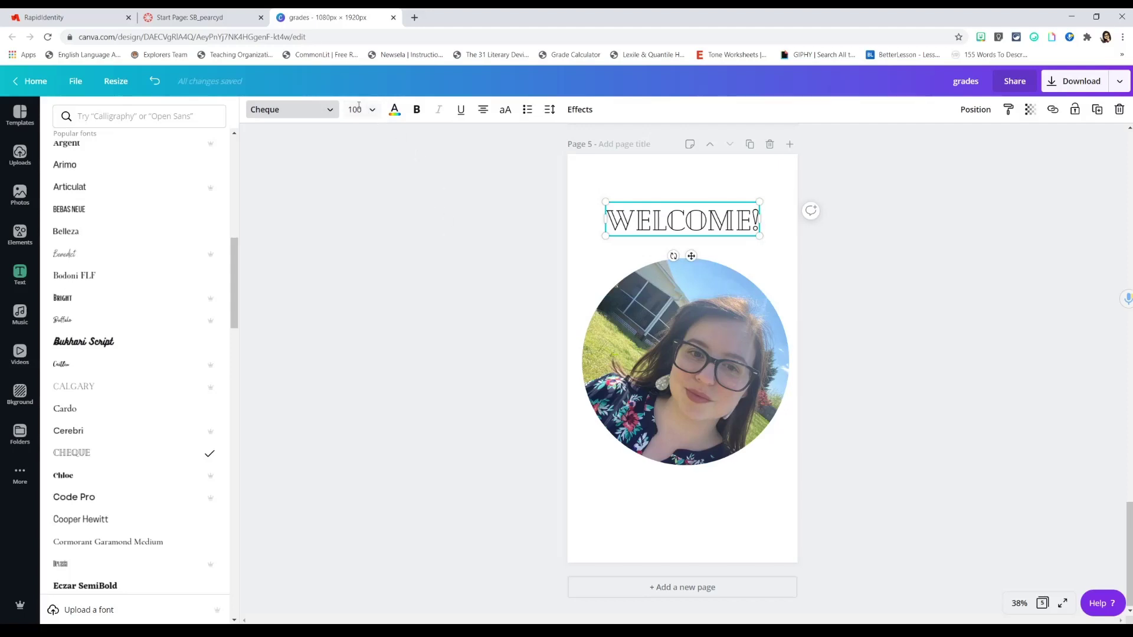
{"action": "left_click", "coordinate": [358, 109]}
{"action": "type", "text": "110"}
{"action": "key", "text": "Return"}
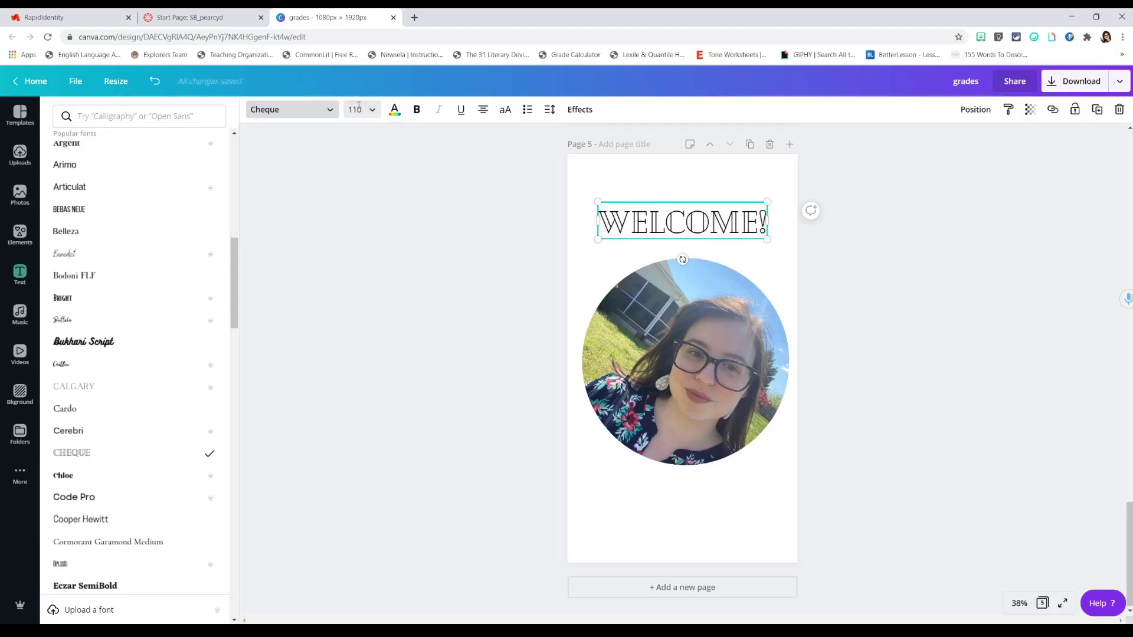
{"action": "left_click", "coordinate": [358, 108]}
{"action": "type", "text": "120"}
{"action": "key", "text": "Return"}
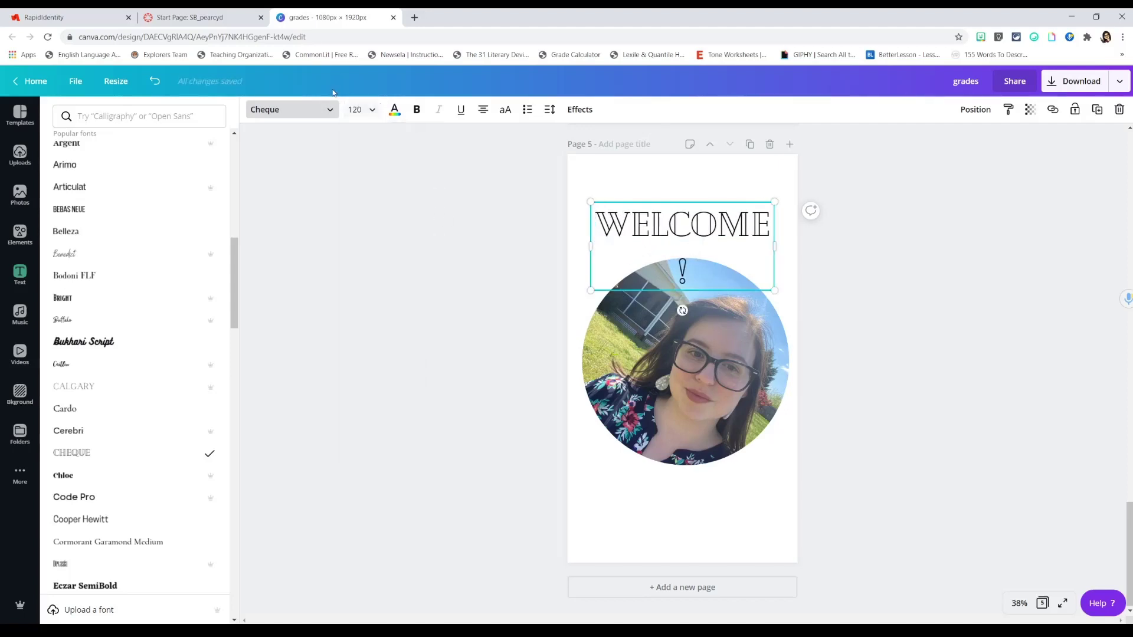
{"action": "left_click", "coordinate": [359, 109]}
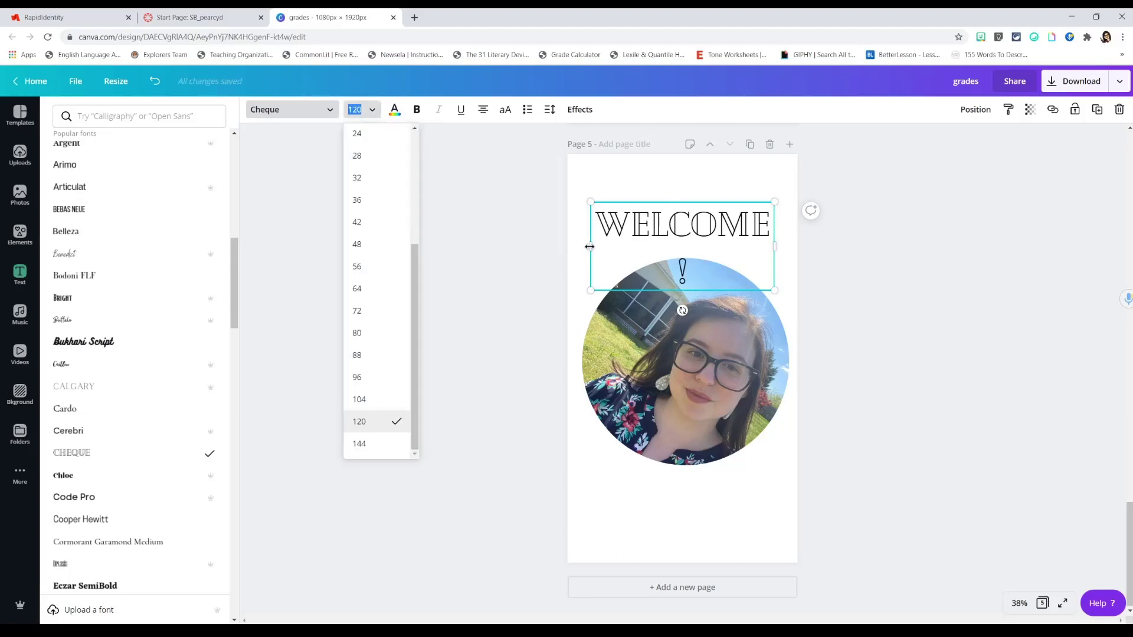
- Widen the text box so WELCOME! fits one line, then nudge heading and photo into place
{"action": "left_click_drag", "start_coordinate": [590, 247], "coordinate": [582, 248]}
{"action": "left_click", "coordinate": [537, 253]}
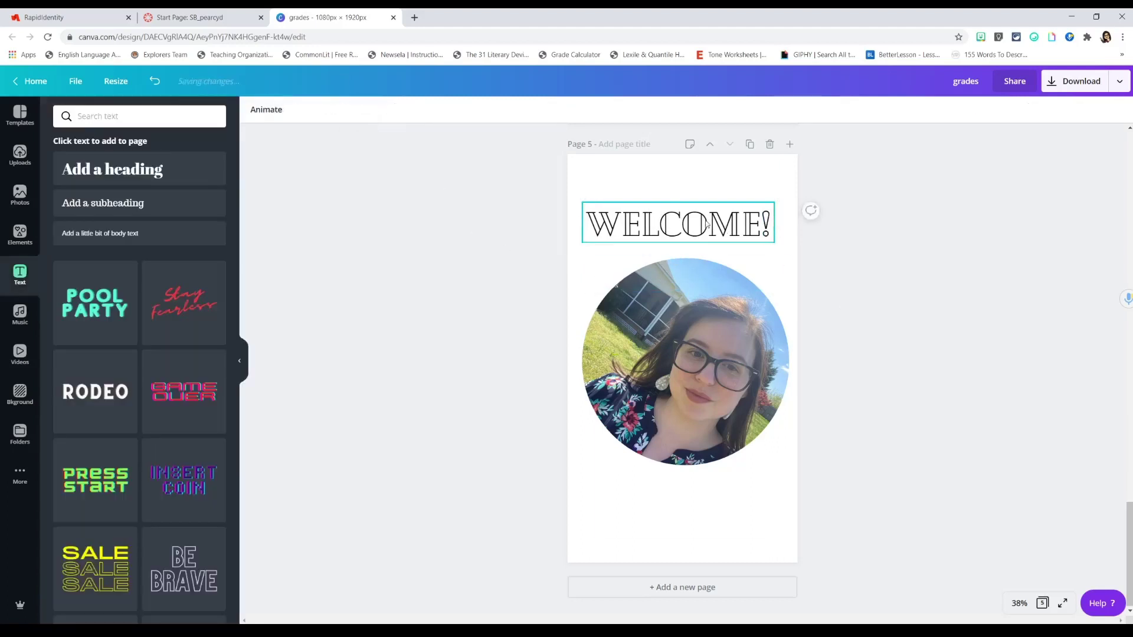
{"action": "left_click_drag", "start_coordinate": [707, 224], "coordinate": [718, 213]}
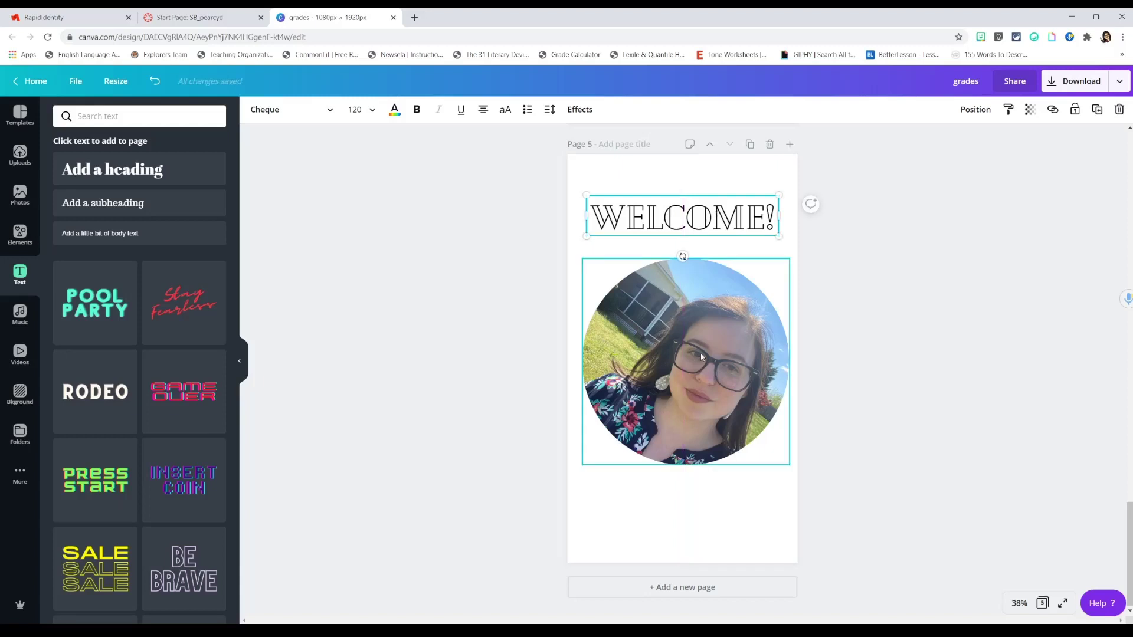
{"action": "left_click_drag", "start_coordinate": [703, 357], "coordinate": [714, 354]}
{"action": "left_click", "coordinate": [859, 345]}
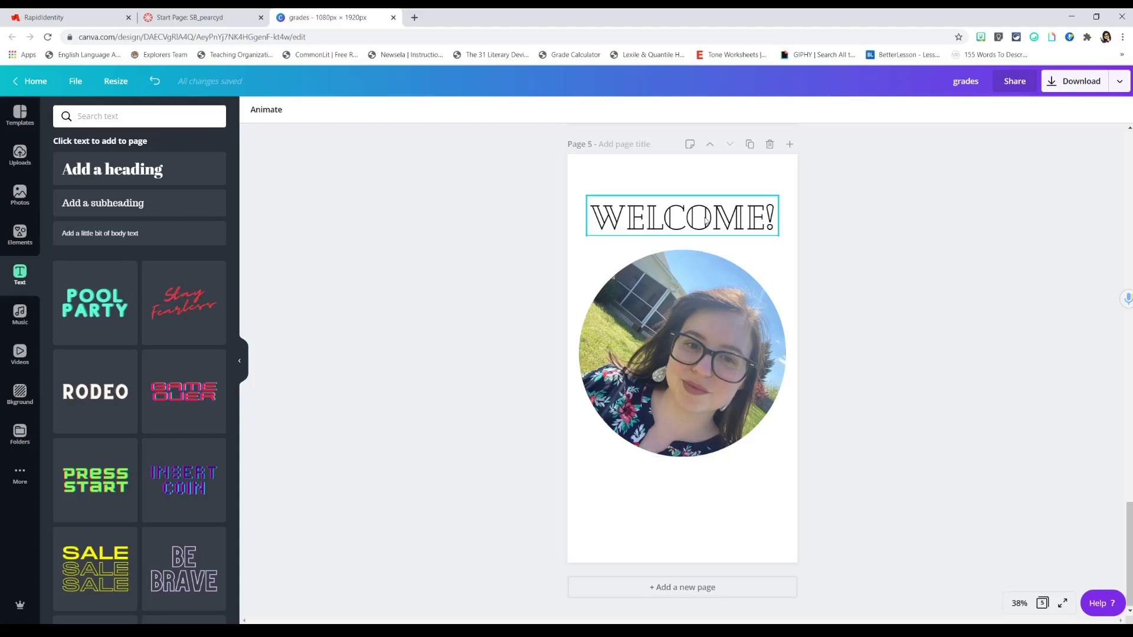
{"action": "left_click", "coordinate": [705, 220]}
- Copy the WELCOME! box below the photo and replace its text with the teacher's name
{"action": "left_click_drag", "start_coordinate": [706, 221], "coordinate": [731, 487]}
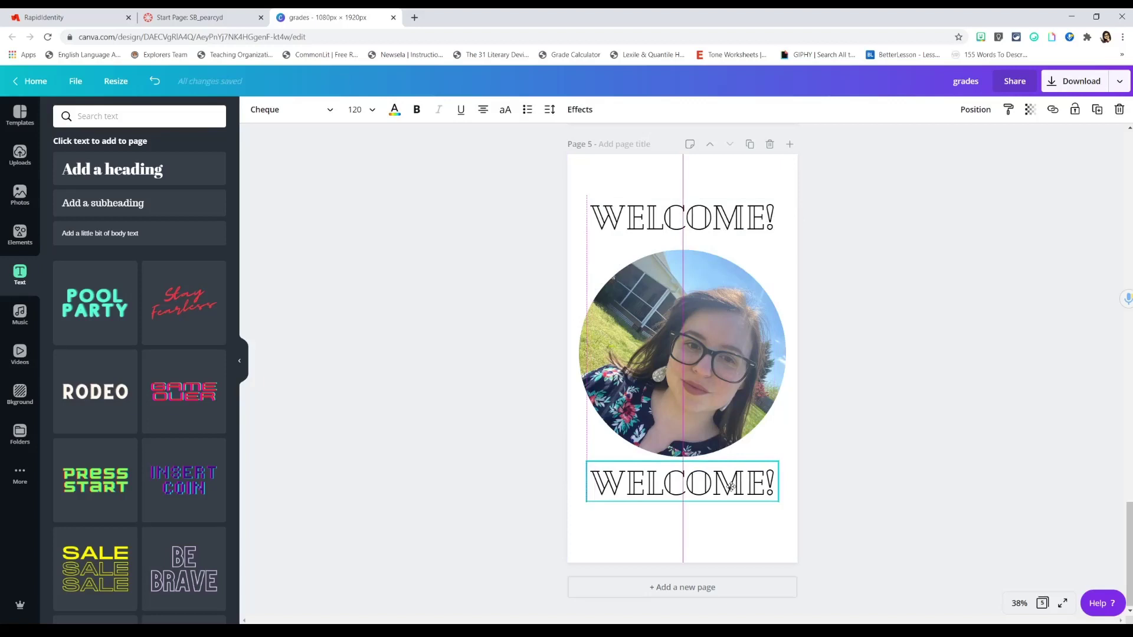
{"action": "double_click", "coordinate": [731, 487]}
{"action": "key", "text": "BackSpace"}
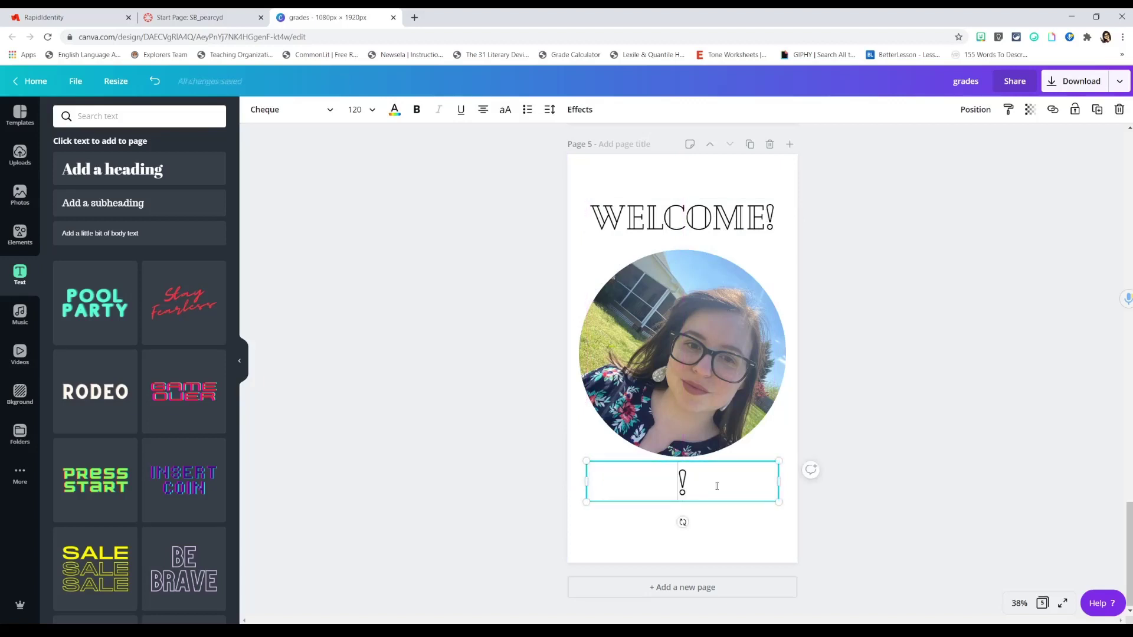
{"action": "key", "text": "Delete"}
{"action": "type", "text": "MS. PEARCY"}
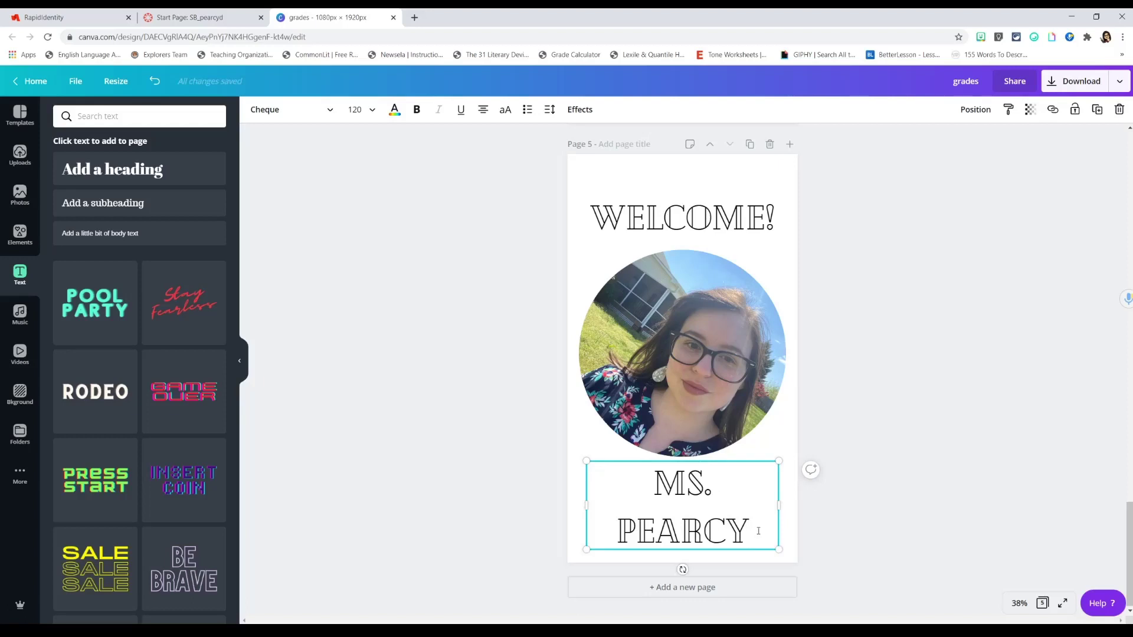
- Set the name text to the Buffalo font at size 150
{"action": "left_click_drag", "start_coordinate": [758, 531], "coordinate": [644, 479]}
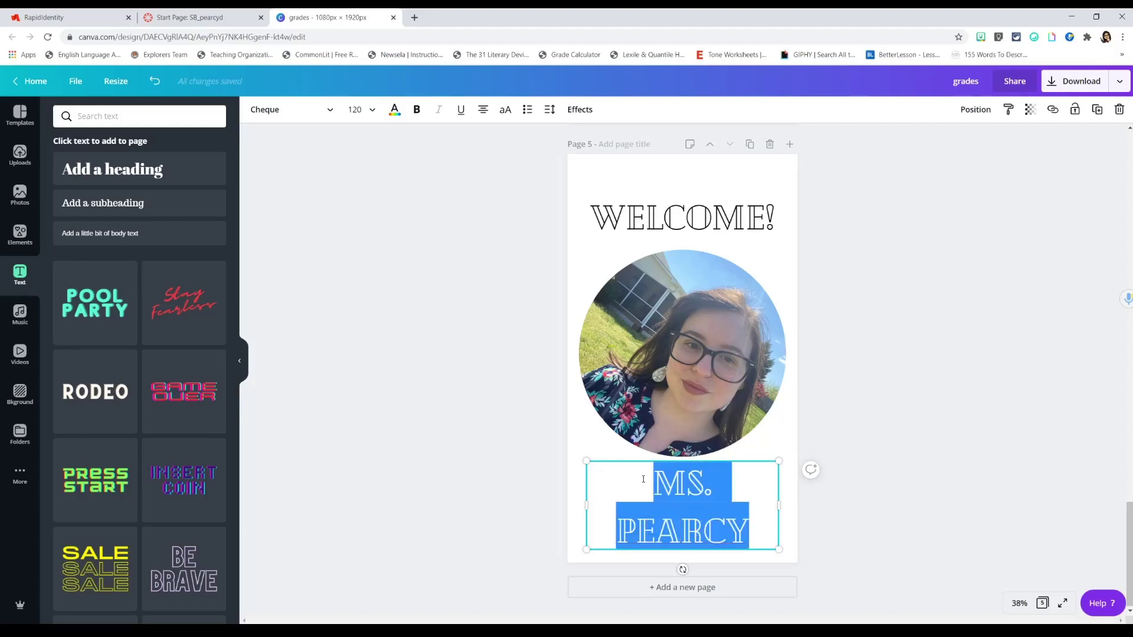
{"action": "left_click", "coordinate": [318, 110]}
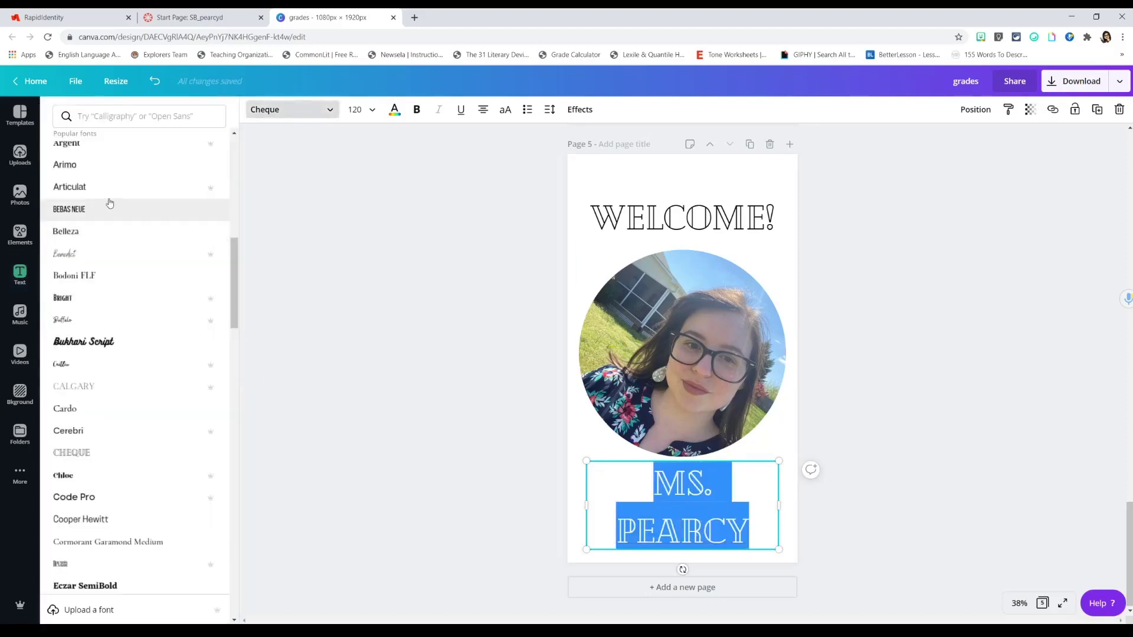
{"action": "scroll", "coordinate": [153, 277], "scroll_direction": "up", "scroll_amount": 8}
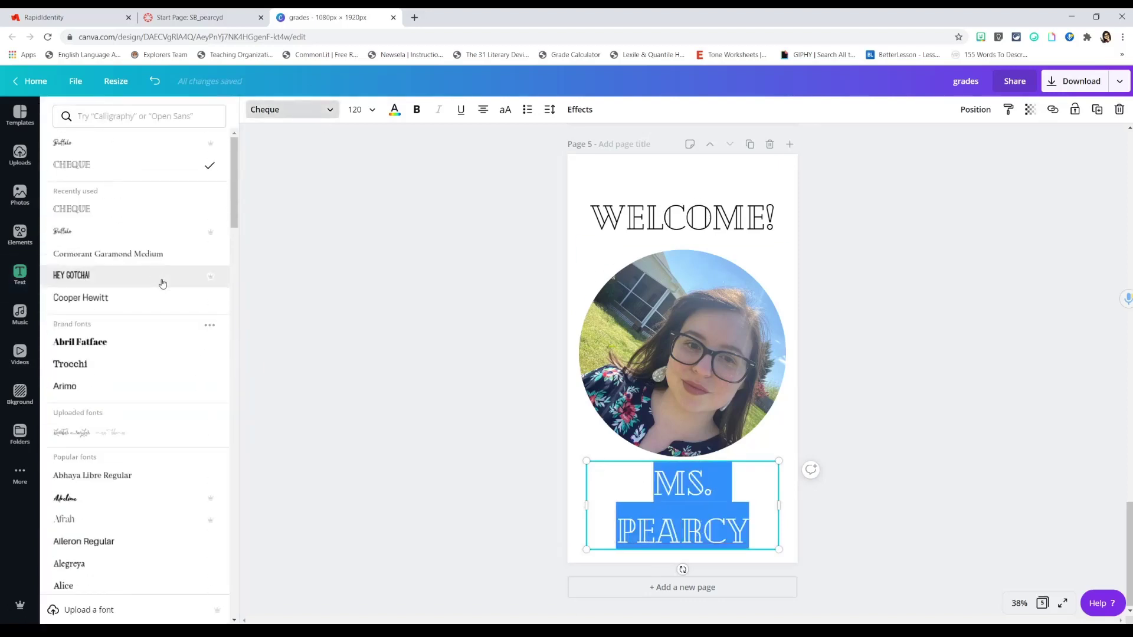
{"action": "left_click", "coordinate": [106, 233]}
{"action": "left_click", "coordinate": [356, 110]}
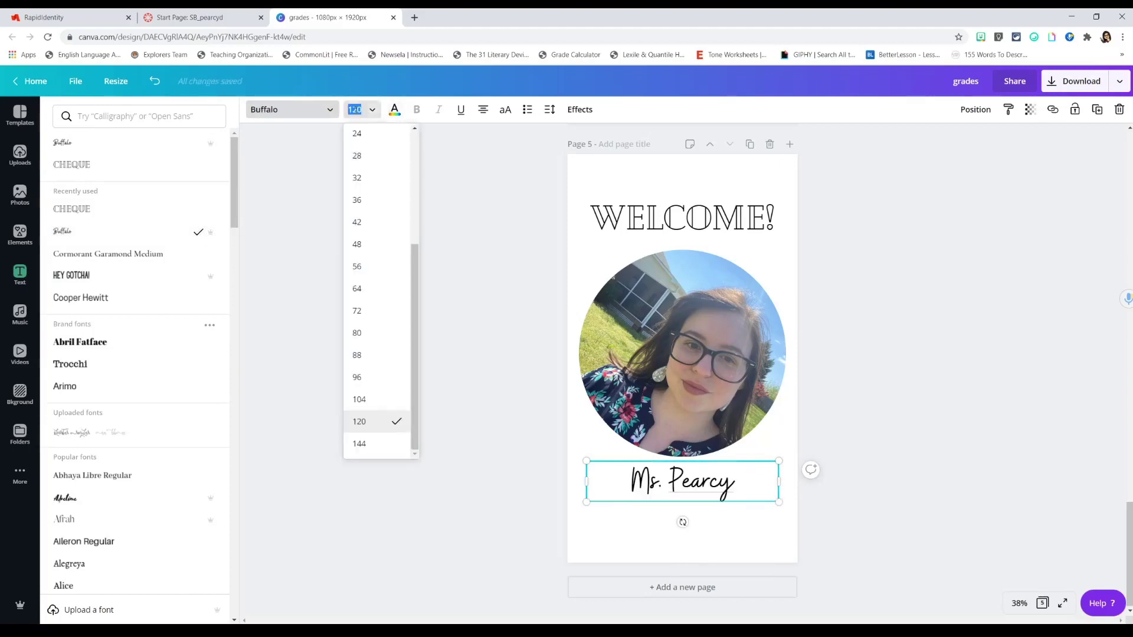
{"action": "type", "text": "150"}
{"action": "key", "text": "Return"}
{"action": "key", "text": "Escape"}
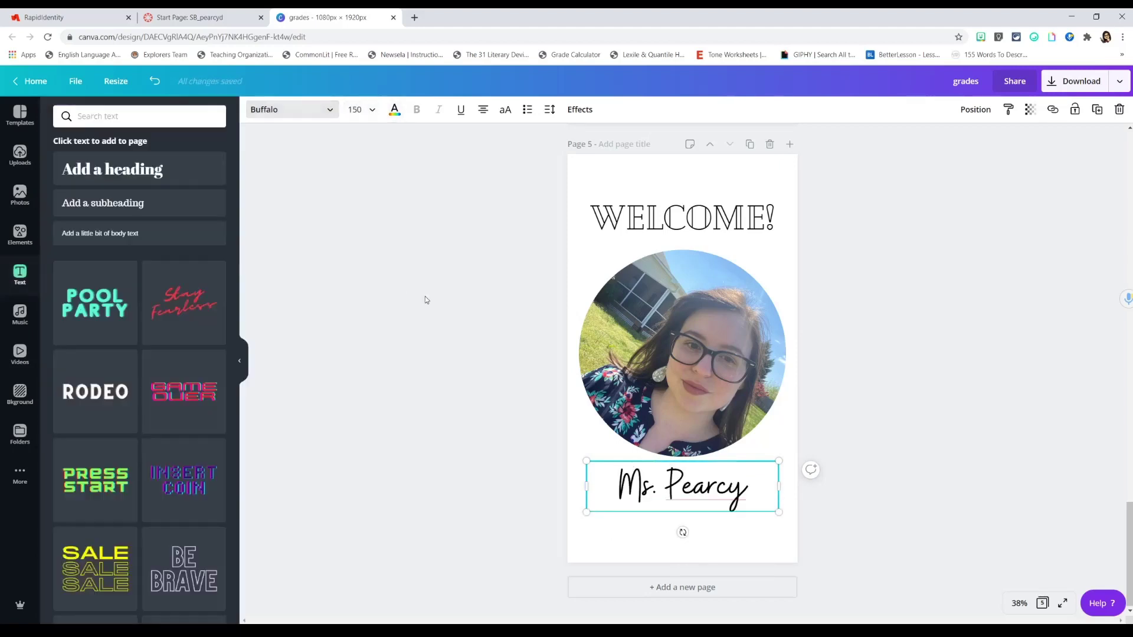
{"action": "key", "text": "Escape"}
- Nudge the name box slightly lower, centred under the photo
{"action": "left_click", "coordinate": [751, 493]}
{"action": "left_click_drag", "start_coordinate": [741, 488], "coordinate": [741, 493]}
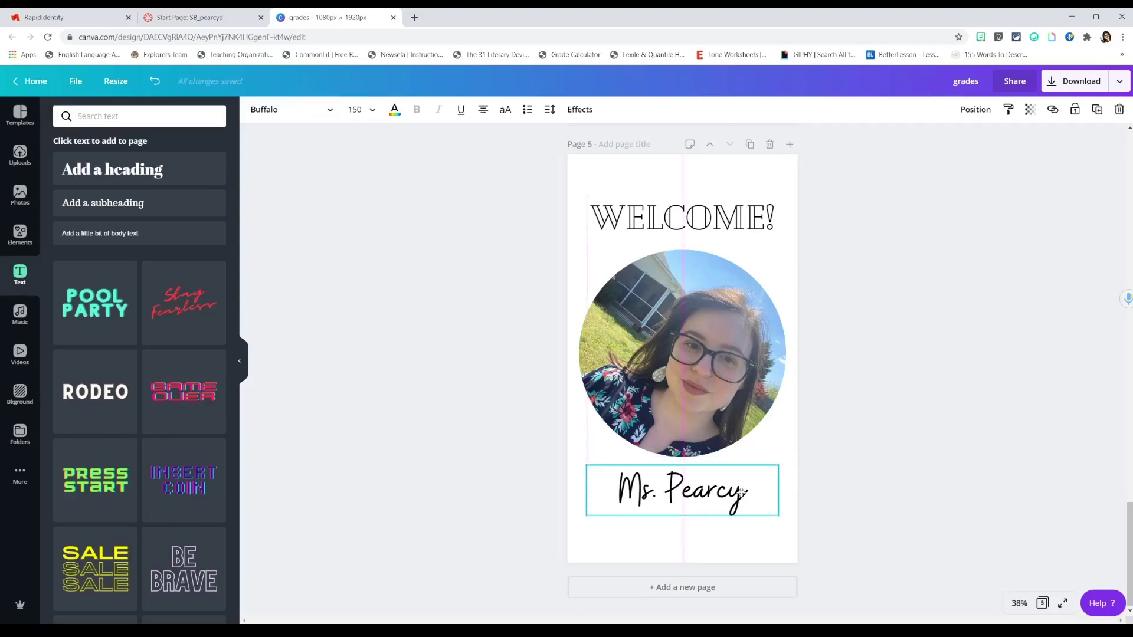
{"action": "left_click_drag", "start_coordinate": [741, 493], "coordinate": [741, 493]}
{"action": "left_click", "coordinate": [905, 424]}
- Remove the photo from the circular frame on page 6
{"action": "scroll", "coordinate": [752, 350], "scroll_direction": "up", "scroll_amount": 4}
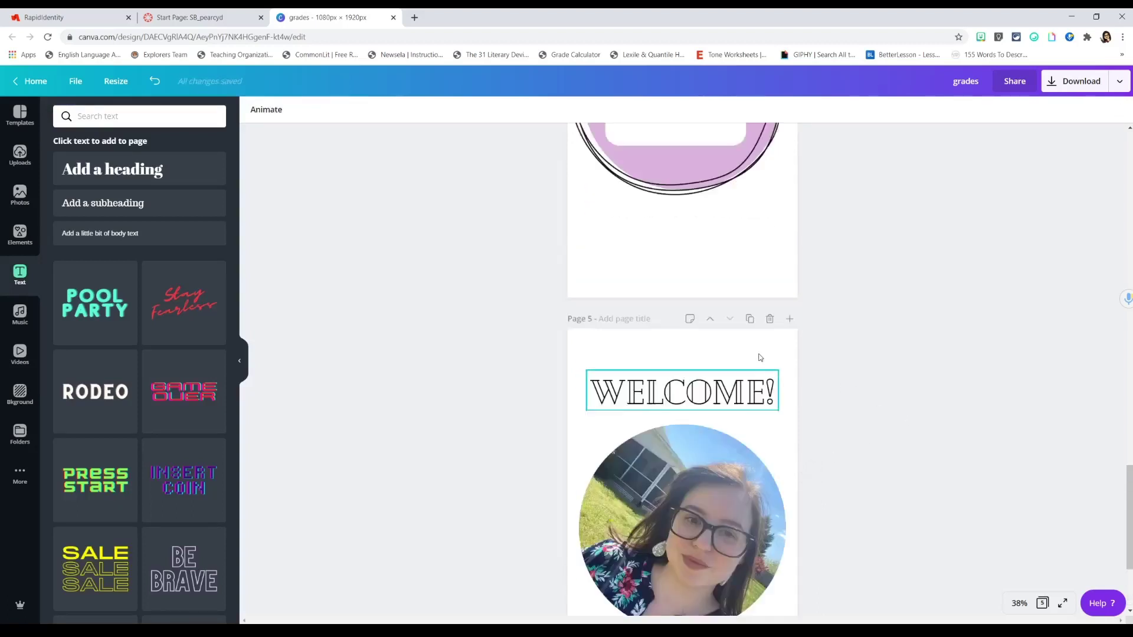
{"action": "scroll", "coordinate": [752, 349], "scroll_direction": "down", "scroll_amount": 4}
{"action": "left_click", "coordinate": [746, 171]}
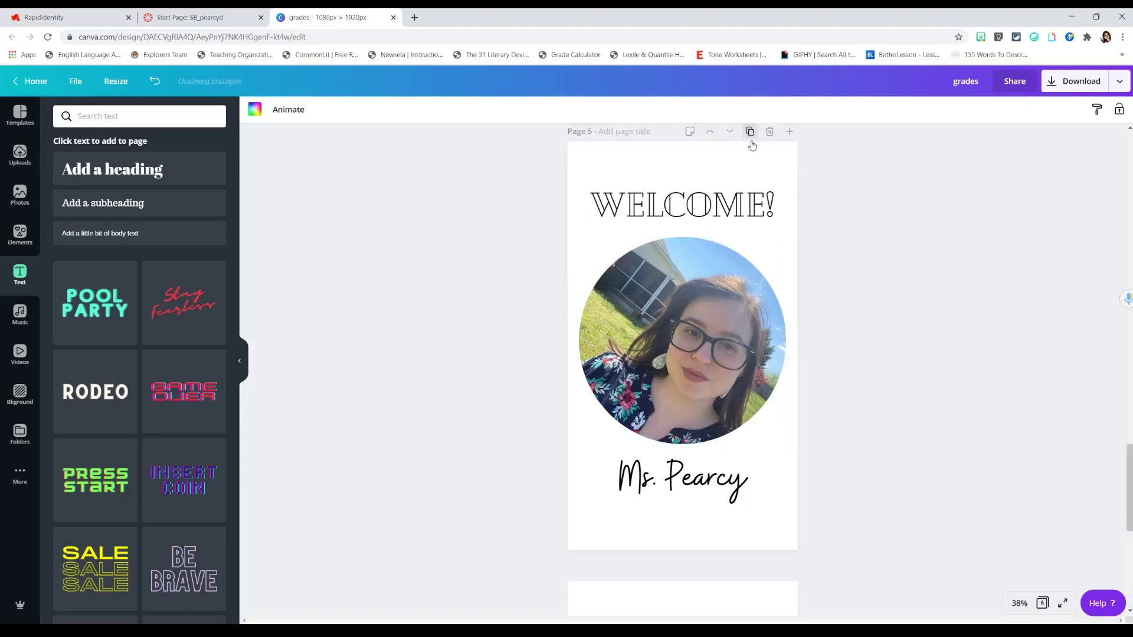
{"action": "left_click", "coordinate": [702, 340]}
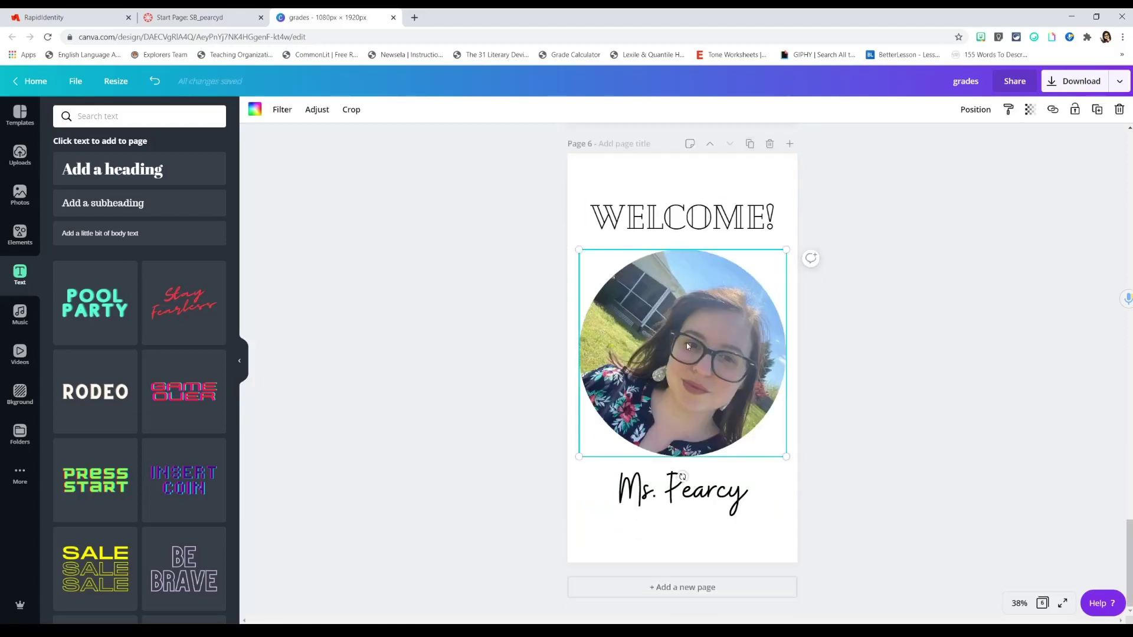
{"action": "key", "text": "Delete"}
{"action": "key", "text": "Delete"}
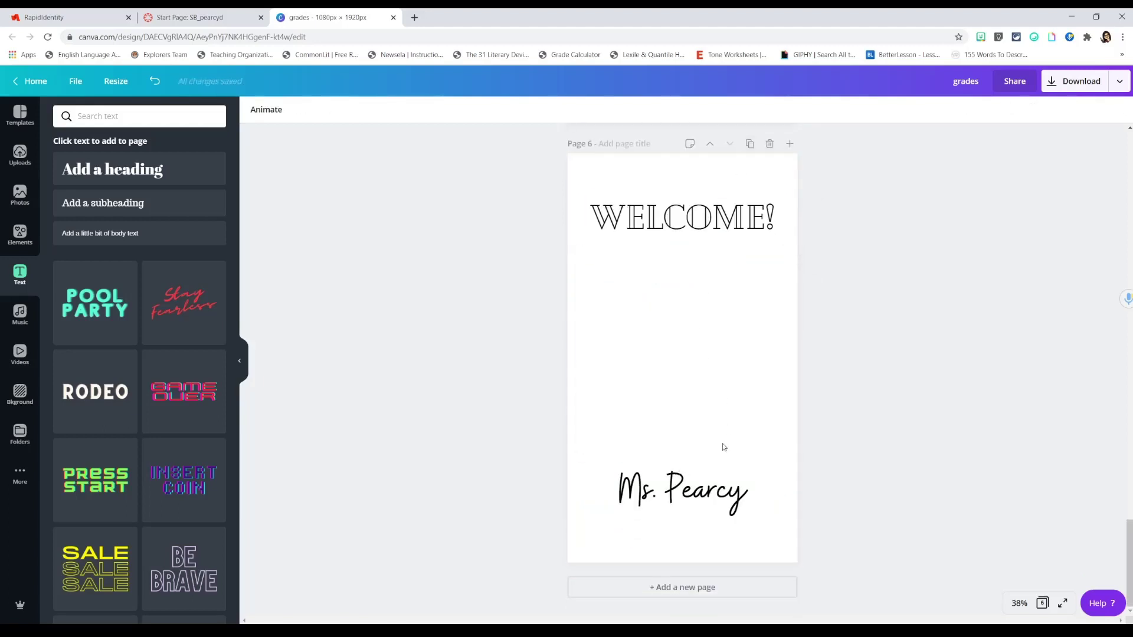
- Delete the teacher's name text from page 6, leaving only WELCOME!
{"action": "left_click", "coordinate": [679, 492]}
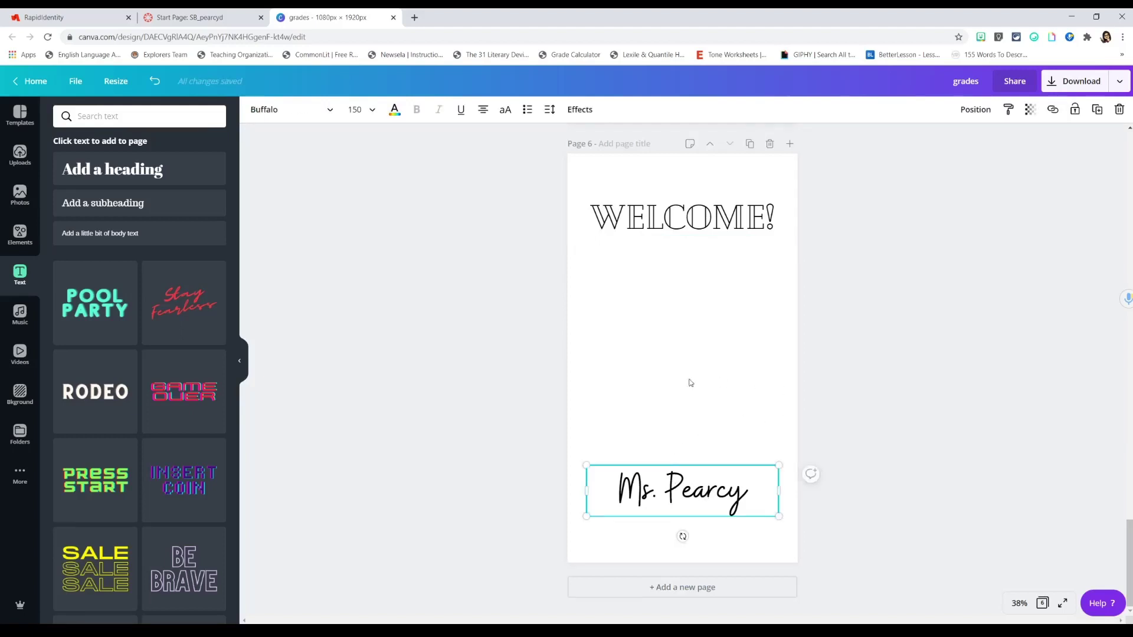
{"action": "key", "text": "Delete"}
{"action": "scroll", "coordinate": [688, 238], "scroll_direction": "up", "scroll_amount": 3}
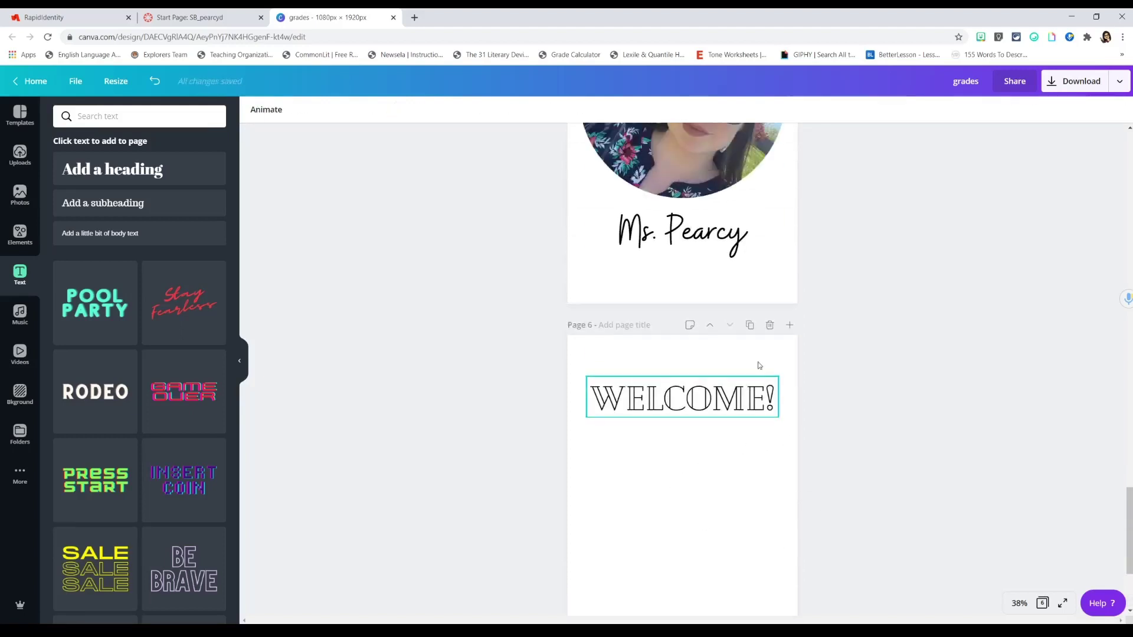
{"action": "scroll", "coordinate": [760, 365], "scroll_direction": "up", "scroll_amount": 5}
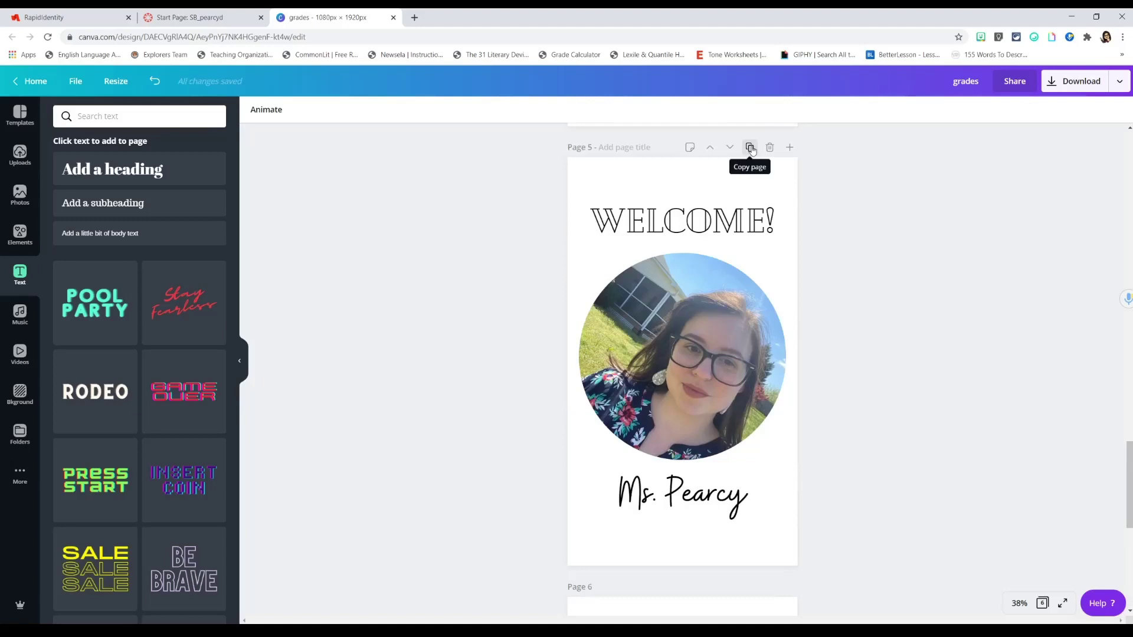
{"action": "scroll", "coordinate": [643, 386], "scroll_direction": "down", "scroll_amount": 6}
- Replace the WELCOME! heading with the teacher's greeting in Cormorant Garamond Medium at size 70
{"action": "double_click", "coordinate": [675, 220]}
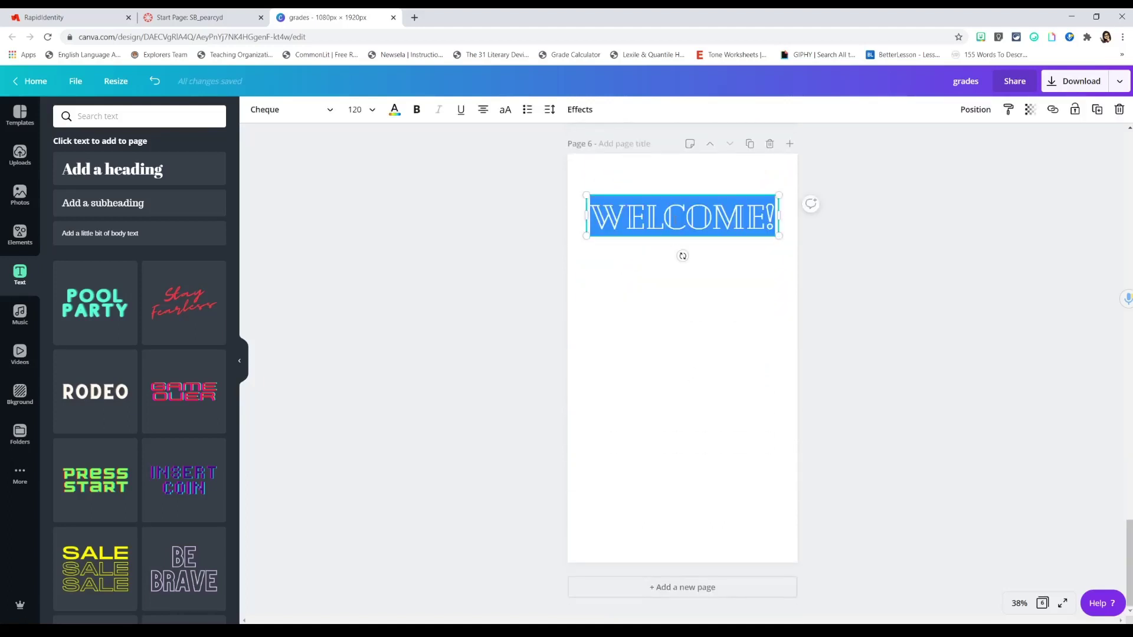
{"action": "left_click", "coordinate": [306, 119]}
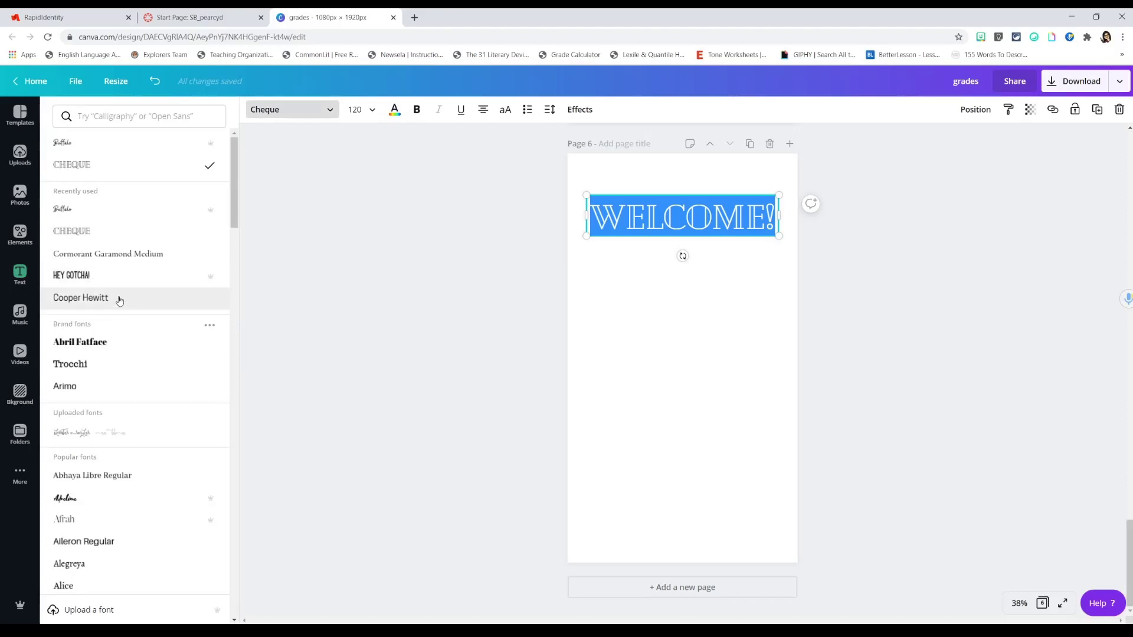
{"action": "left_click", "coordinate": [120, 255]}
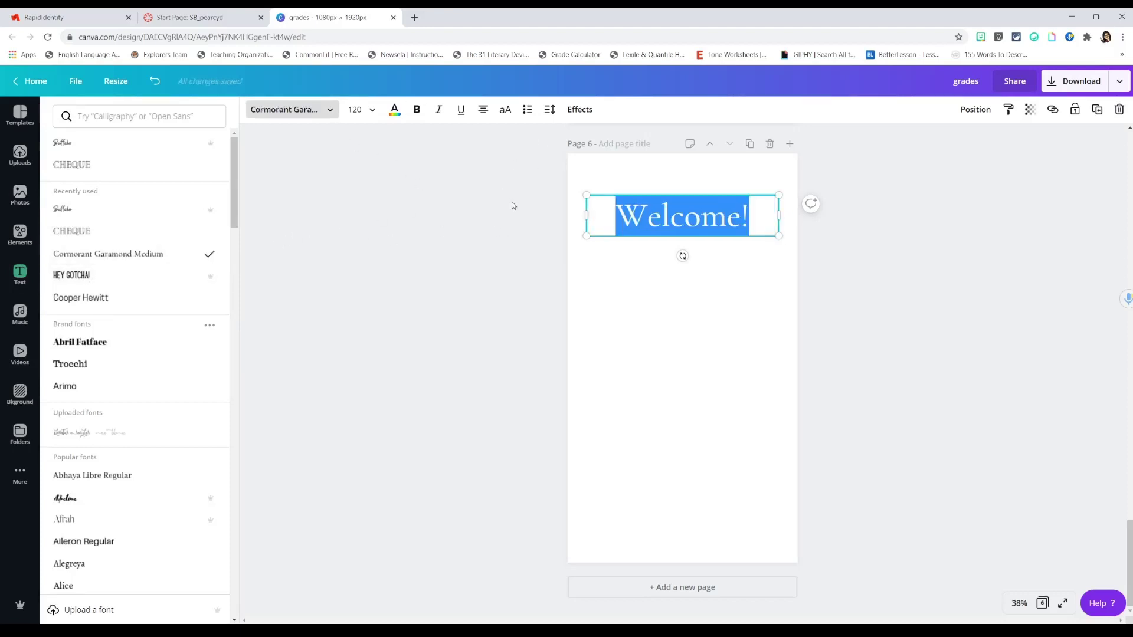
{"action": "left_click", "coordinate": [740, 216]}
{"action": "key", "text": "ctrl+a"}
{"action": "type", "text": "Hello! My name is Ms. Pearcy"}
{"action": "key", "text": "ctrl+a"}
{"action": "left_click", "coordinate": [354, 109]}
{"action": "type", "text": "70"}
{"action": "key", "text": "Return"}
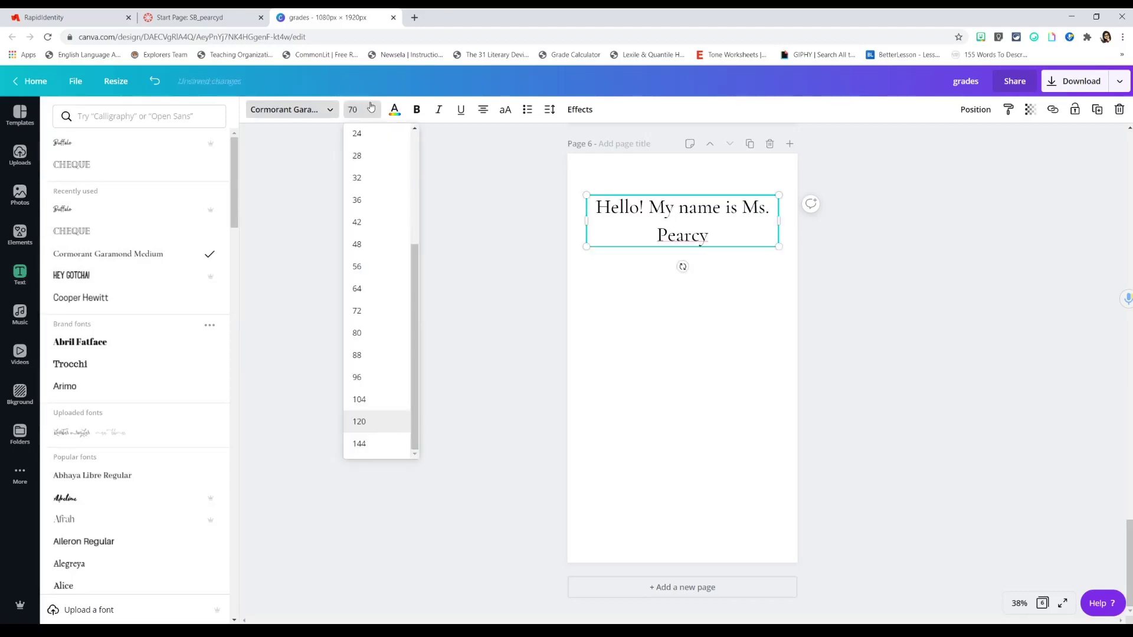
- Finish the sentence about the 7th grade ELA class, fix 'clas', and set the text to size 60
{"action": "type", "text": "and I am so excited to have you in my"}
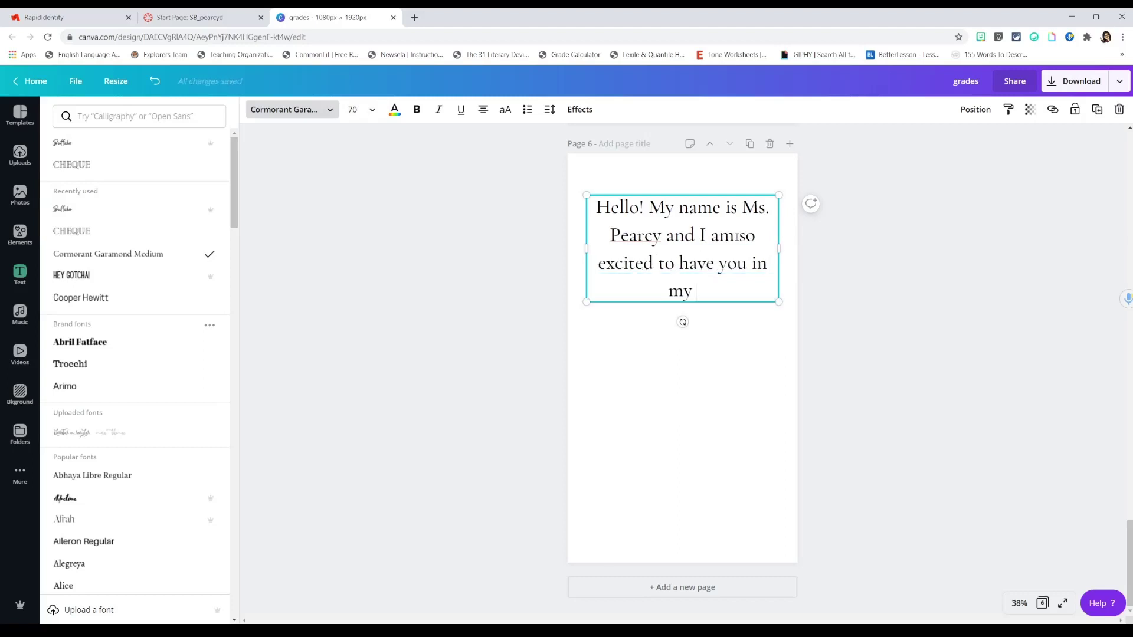
{"action": "type", "text": " 7th grade ELA clas this year!"}
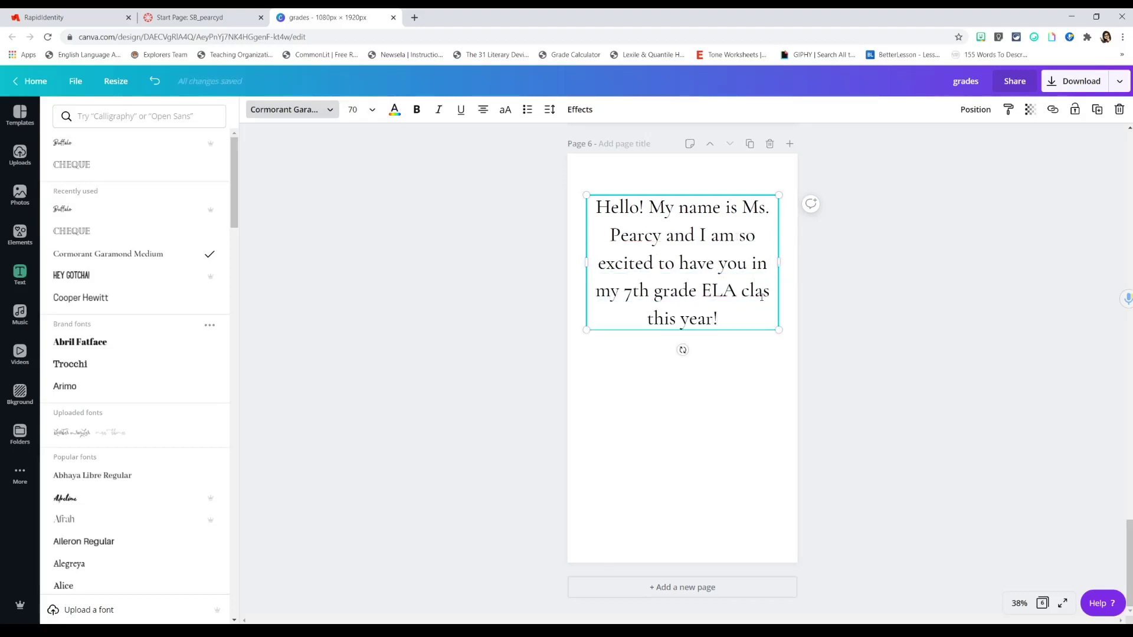
{"action": "left_click", "coordinate": [768, 291]}
{"action": "type", "text": "s"}
{"action": "left_click_drag", "start_coordinate": [740, 321], "coordinate": [571, 191]}
{"action": "left_click", "coordinate": [354, 109]}
{"action": "type", "text": "6"}
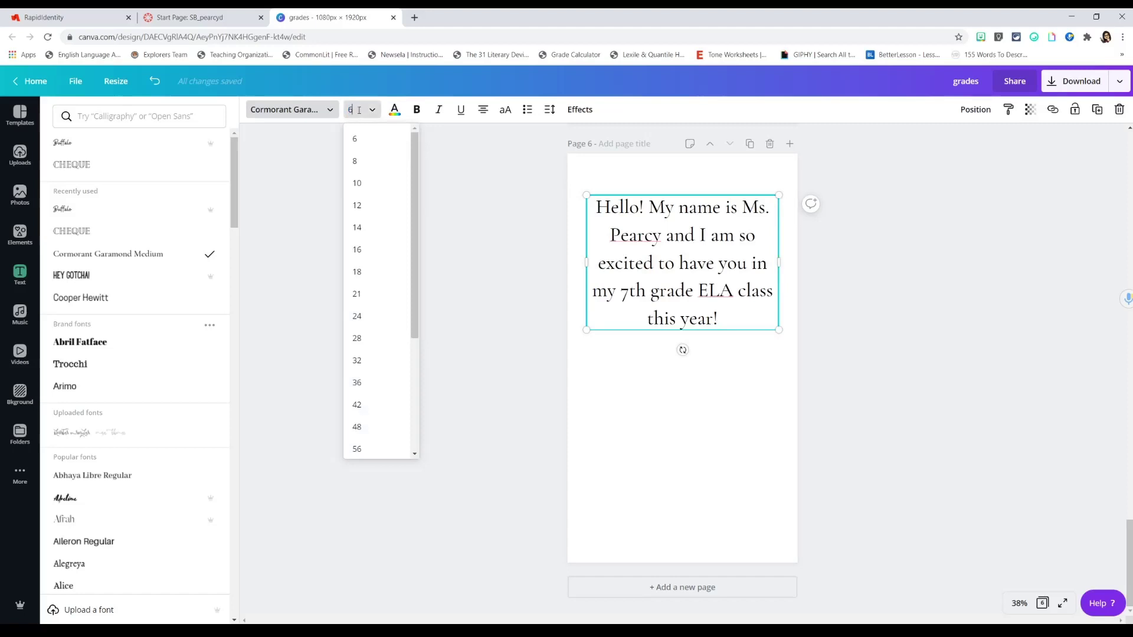
{"action": "type", "text": "0"}
{"action": "key", "text": "Return"}
- Tighten the text's line height to 0.9 in the Spacing settings
{"action": "left_click", "coordinate": [550, 109]}
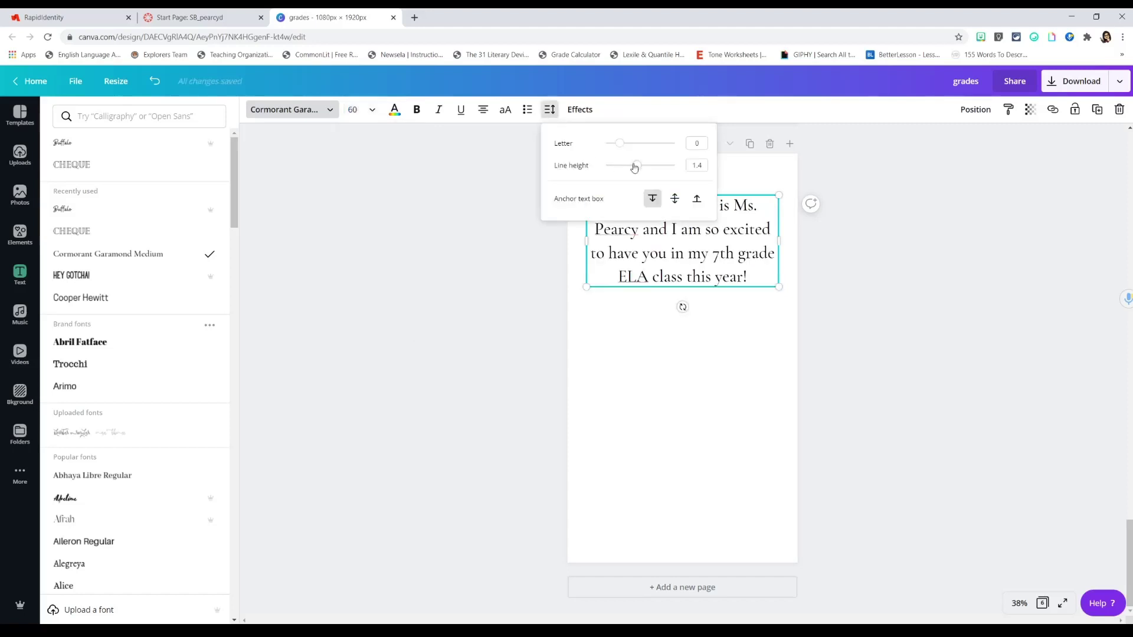
{"action": "left_click_drag", "start_coordinate": [641, 169], "coordinate": [629, 166]}
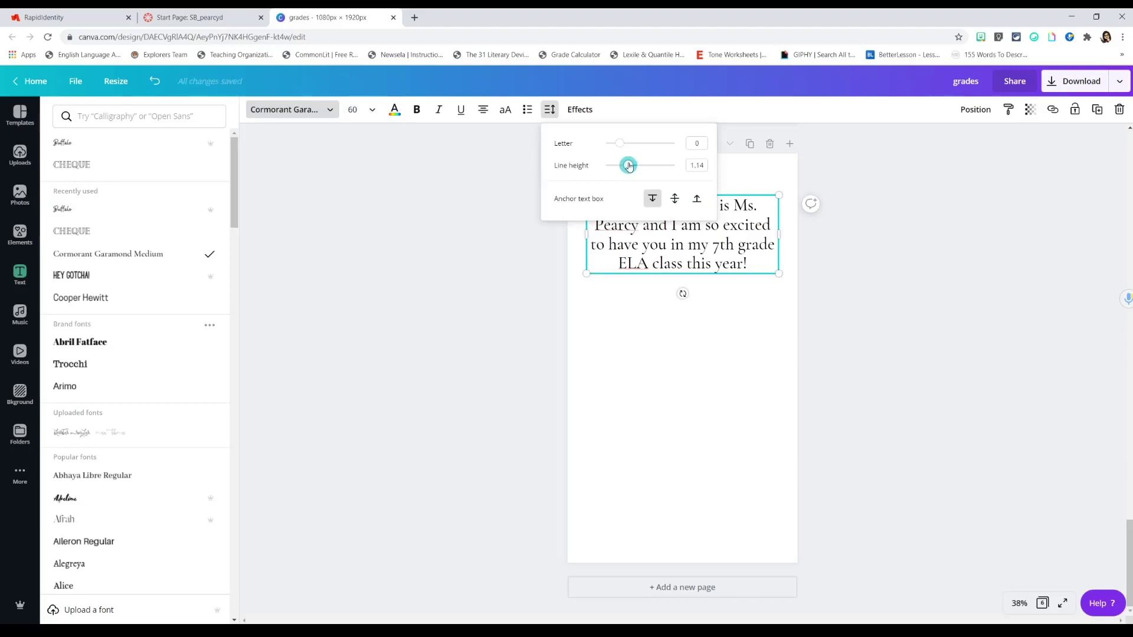
{"action": "double_click", "coordinate": [702, 166]}
{"action": "type", "text": "0.9"}
{"action": "key", "text": "Return"}
{"action": "left_click", "coordinate": [730, 235]}
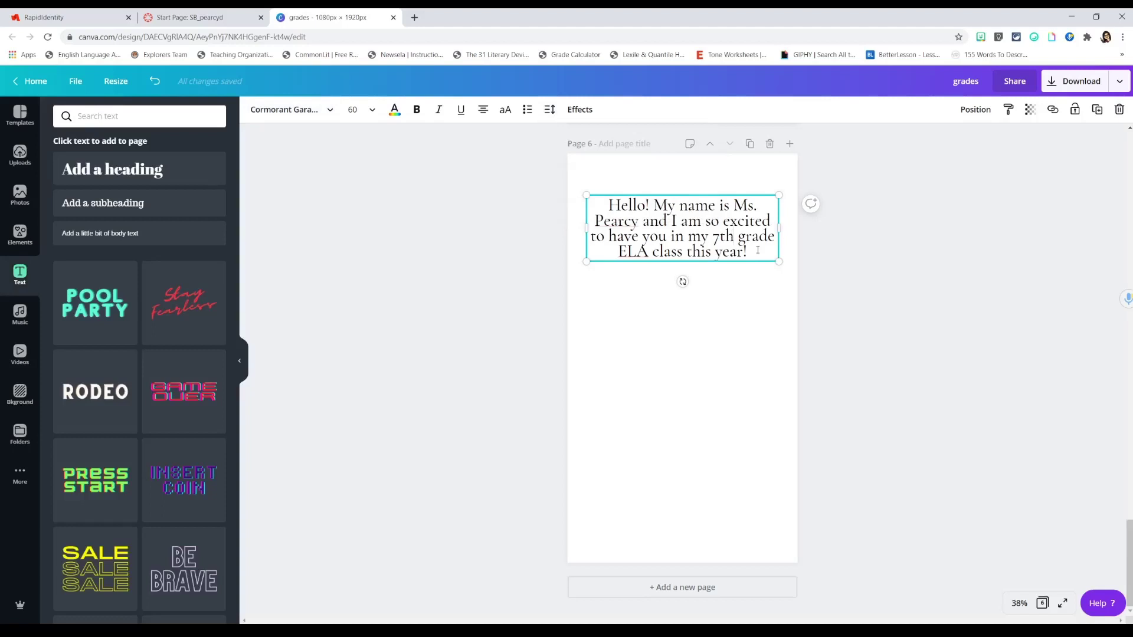
- Add paragraphs on what students learn in ELA and contacting the teacher by school email
{"action": "key", "text": "Return"}
{"action": "key", "text": "Return"}
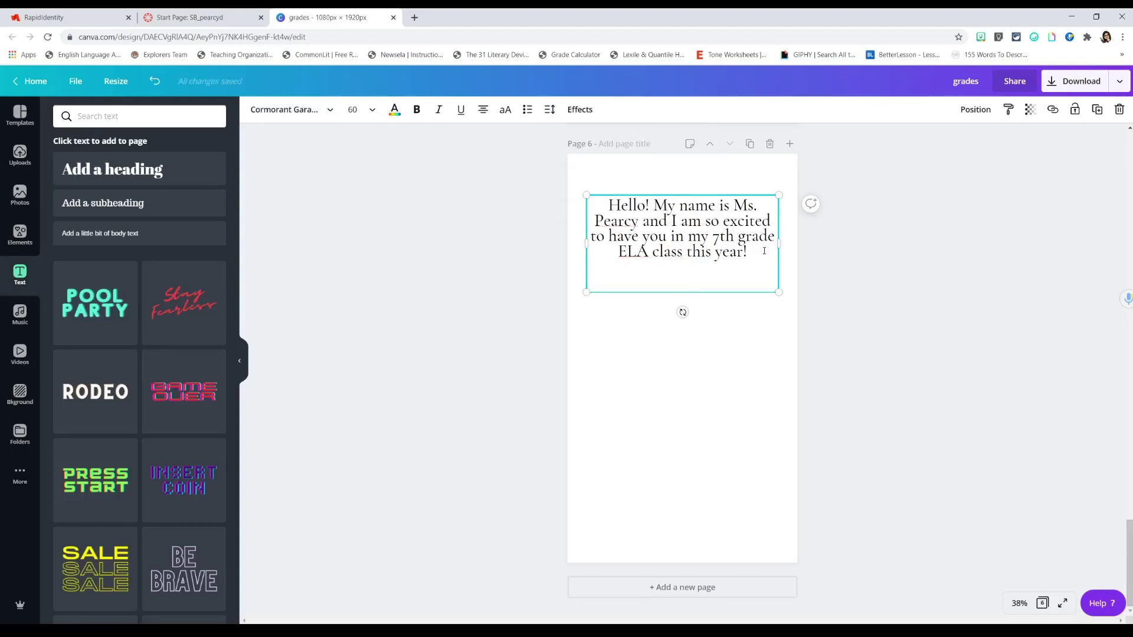
{"action": "type", "text": "In English Language Arts, you will learn how to effectively communicate and articulate words into an academic format. Various novels, short stories, and poetry will be read throughout the year to increase literacy, reading comprehension, and lexile scores."}
{"action": "key", "text": "Return"}
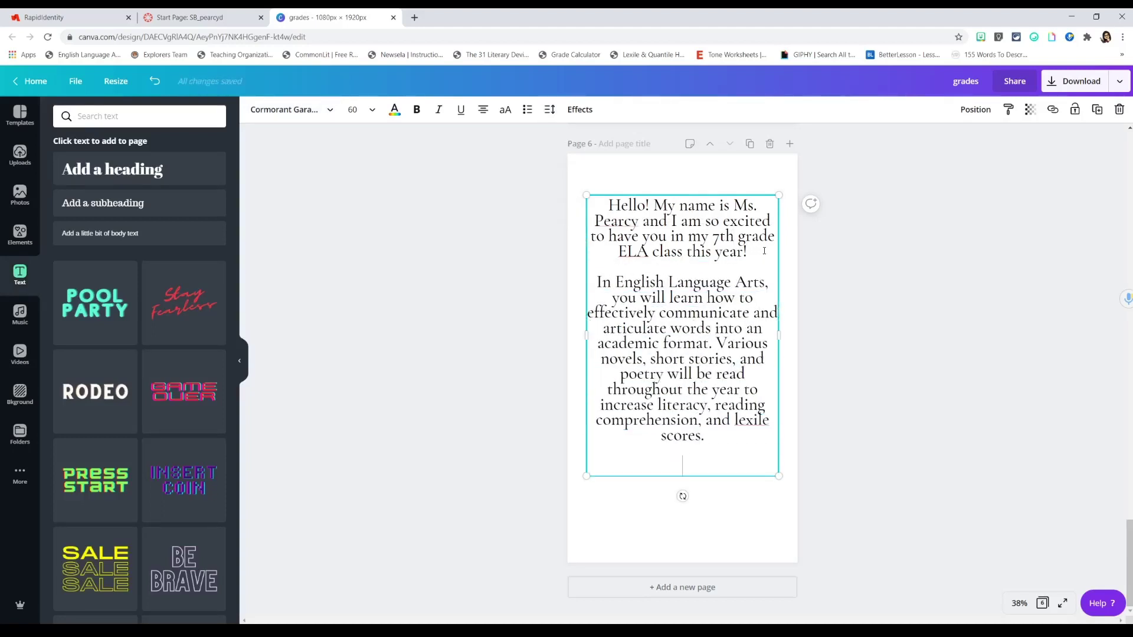
{"action": "type", "text": "If you have any questions, please contact me via my school email."}
{"action": "left_click", "coordinate": [561, 145]}
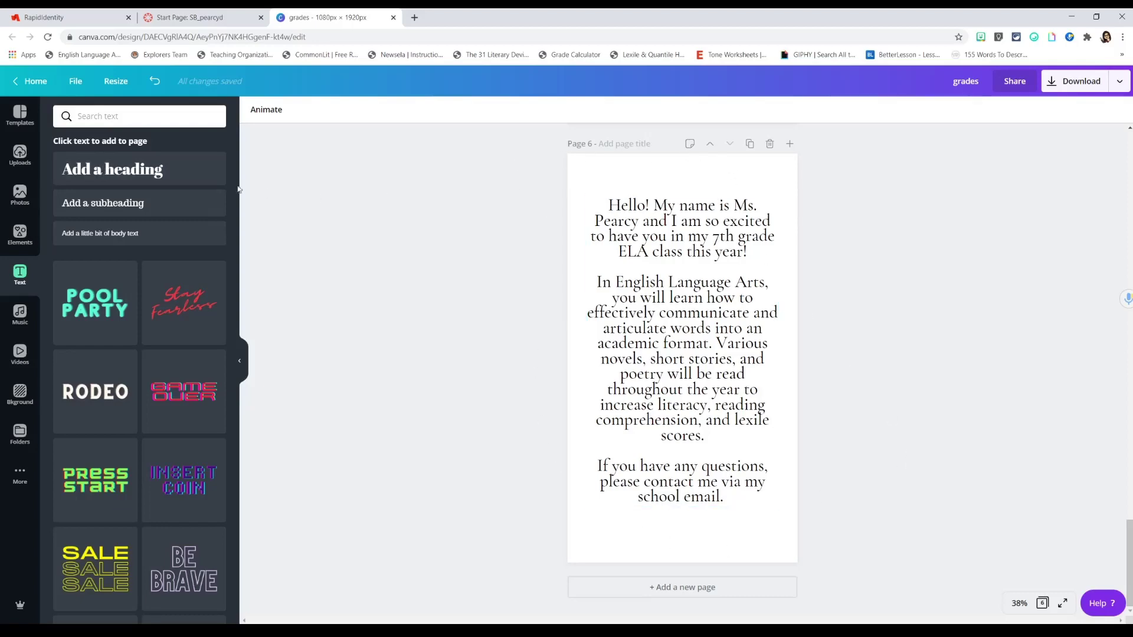
- Search Elements for 'border' and add the sketchy corner border to page 6
{"action": "left_click", "coordinate": [137, 120]}
{"action": "scroll", "coordinate": [469, 338], "scroll_direction": "up", "scroll_amount": 10}
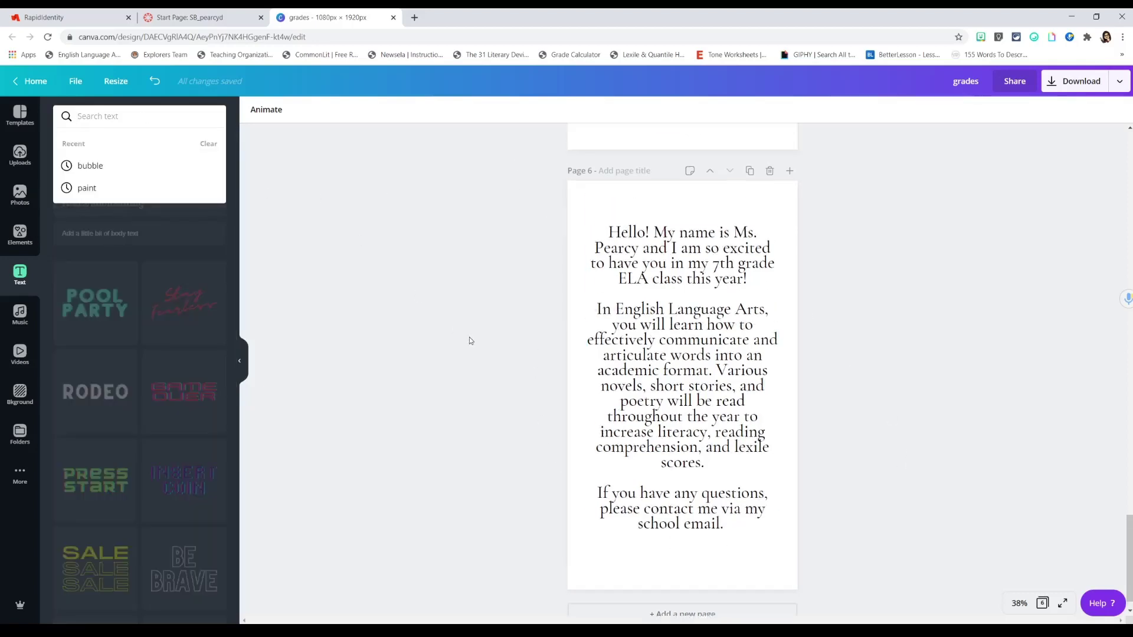
{"action": "scroll", "coordinate": [641, 318], "scroll_direction": "up", "scroll_amount": 3}
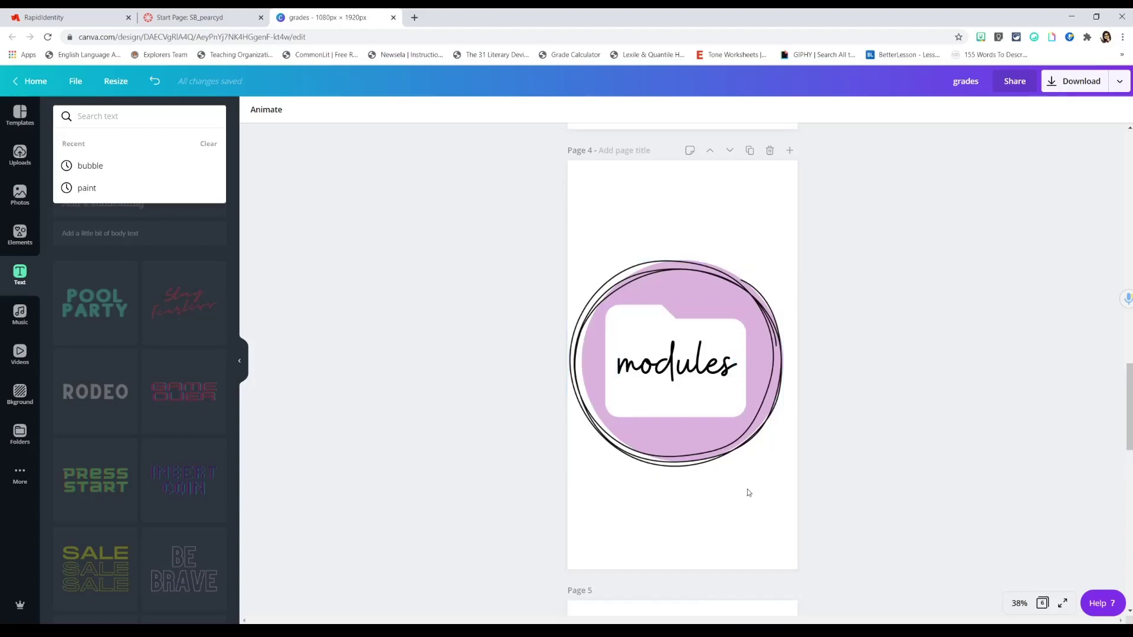
{"action": "scroll", "coordinate": [767, 481], "scroll_direction": "down", "scroll_amount": 8}
{"action": "scroll", "coordinate": [791, 472], "scroll_direction": "down", "scroll_amount": 5}
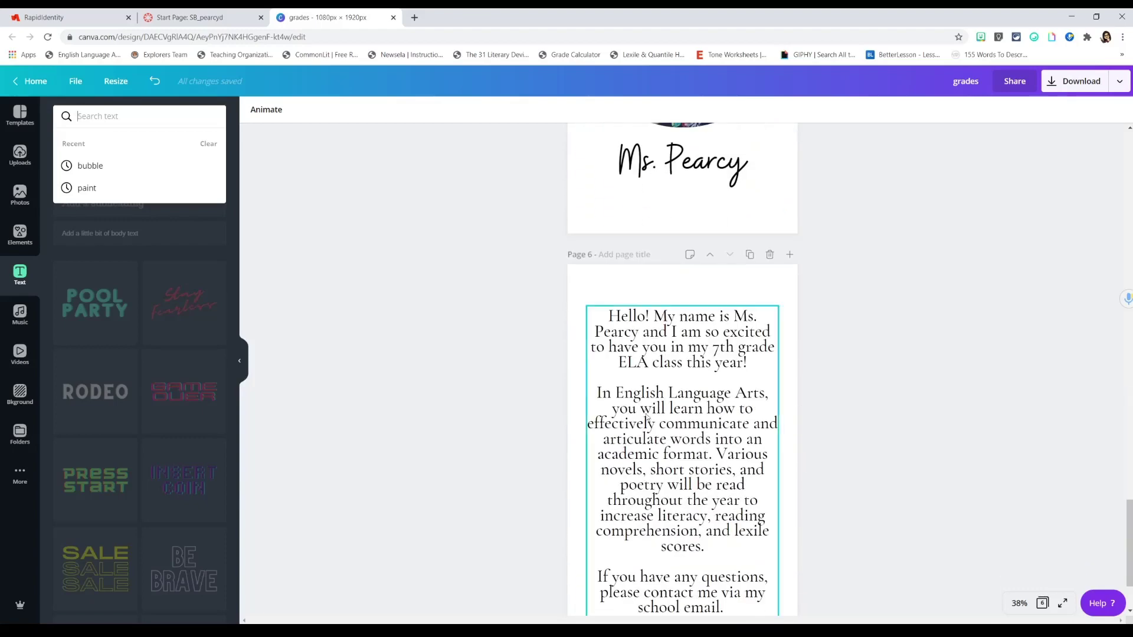
{"action": "type", "text": "border"}
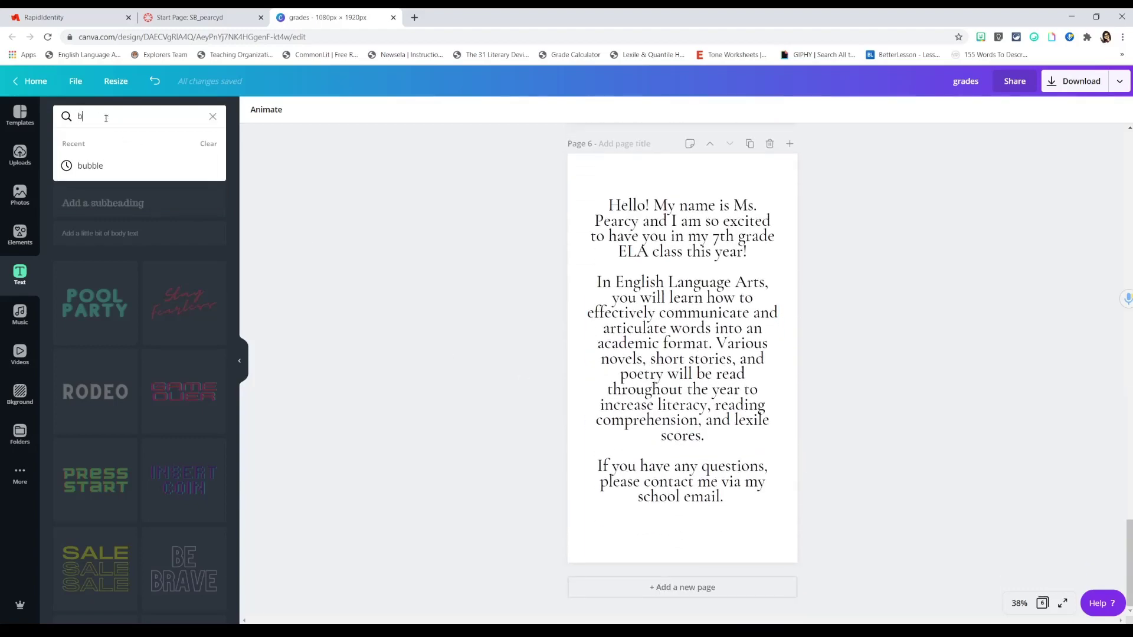
{"action": "key", "text": "Return"}
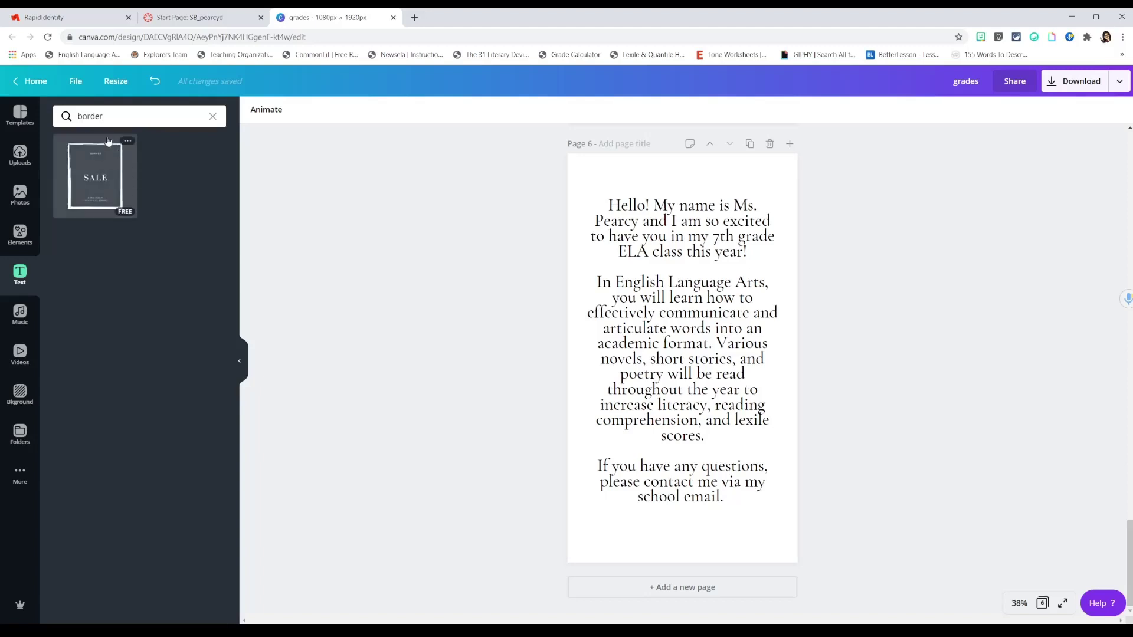
{"action": "left_click", "coordinate": [20, 235]}
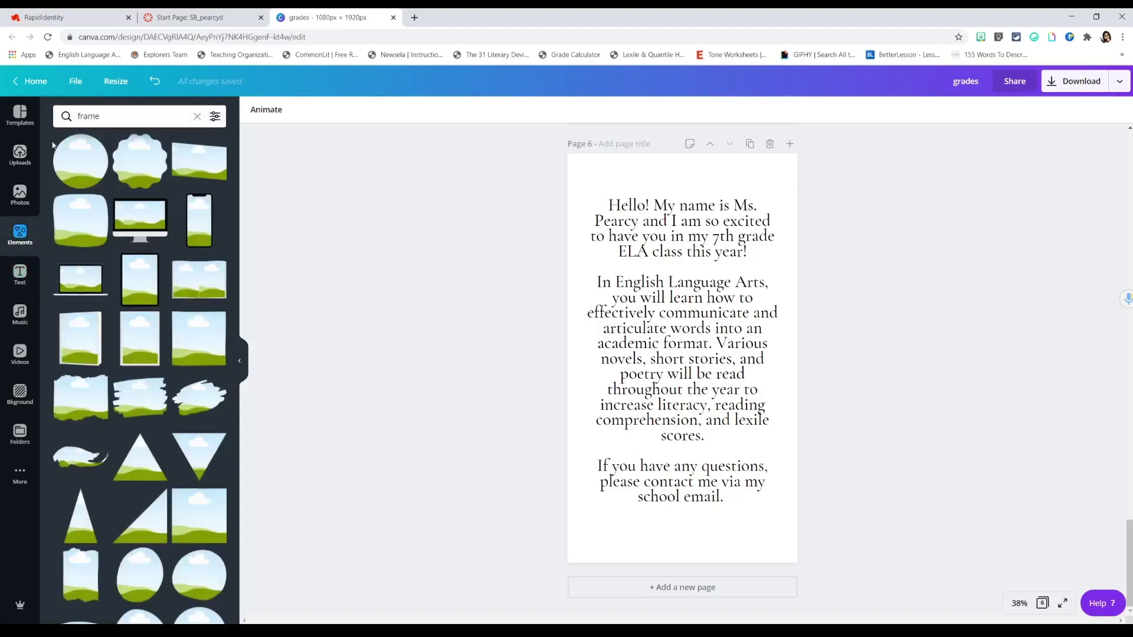
{"action": "double_click", "coordinate": [106, 116]}
{"action": "type", "text": "border"}
{"action": "key", "text": "Return"}
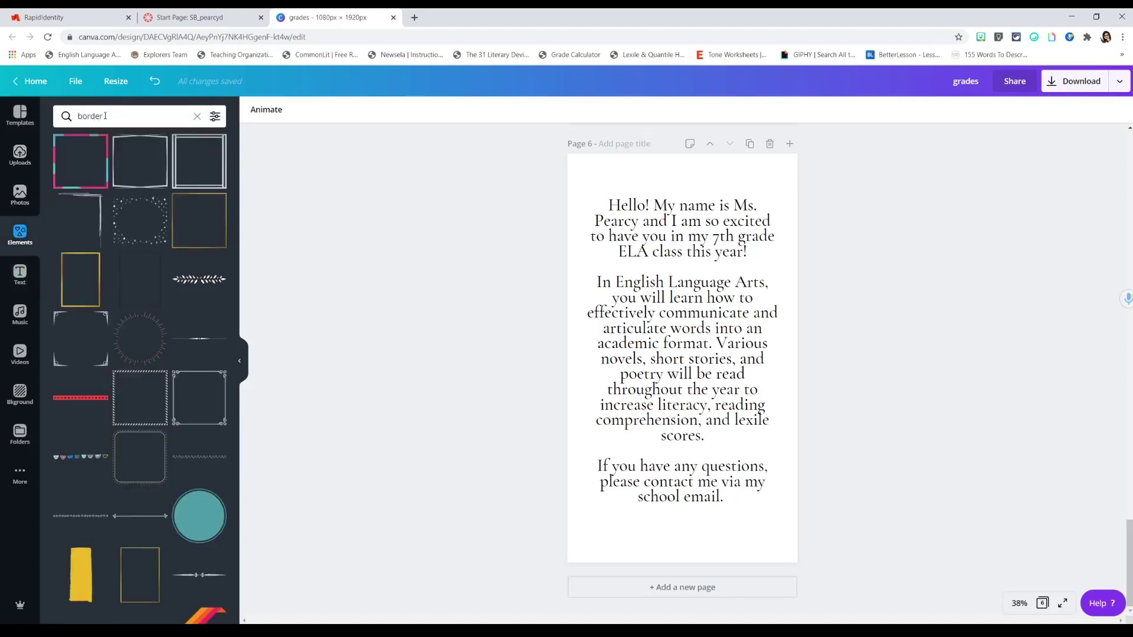
{"action": "left_click", "coordinate": [89, 219]}
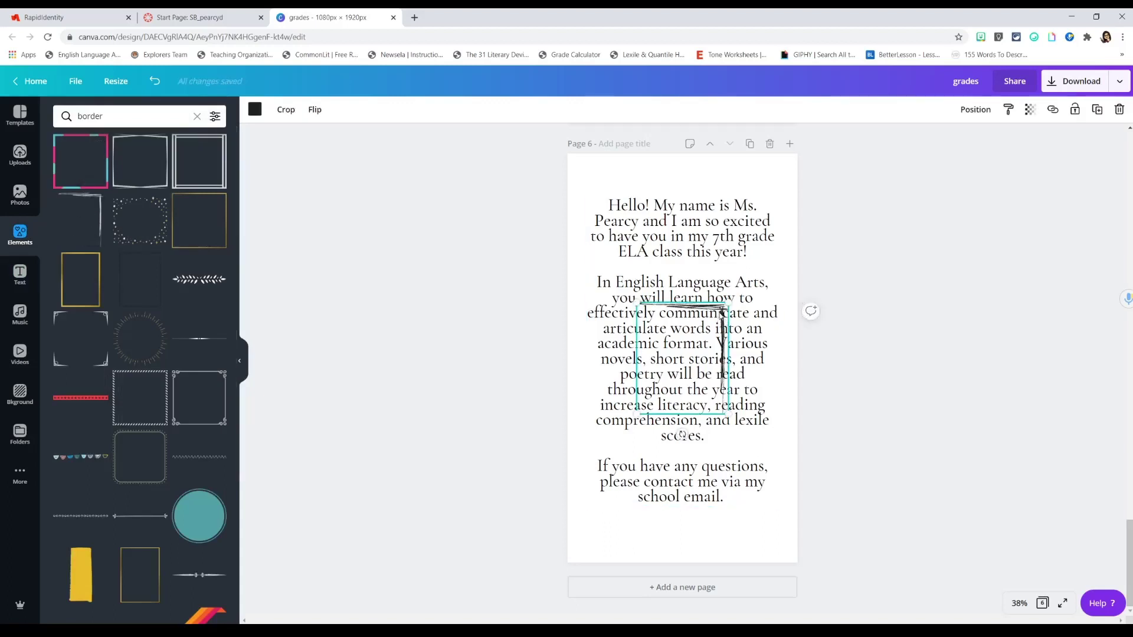
- Place the border top-right, then duplicate it, flip it both ways, and set it bottom-left
{"action": "left_click_drag", "start_coordinate": [721, 311], "coordinate": [784, 174]}
{"action": "key", "text": "ctrl+d"}
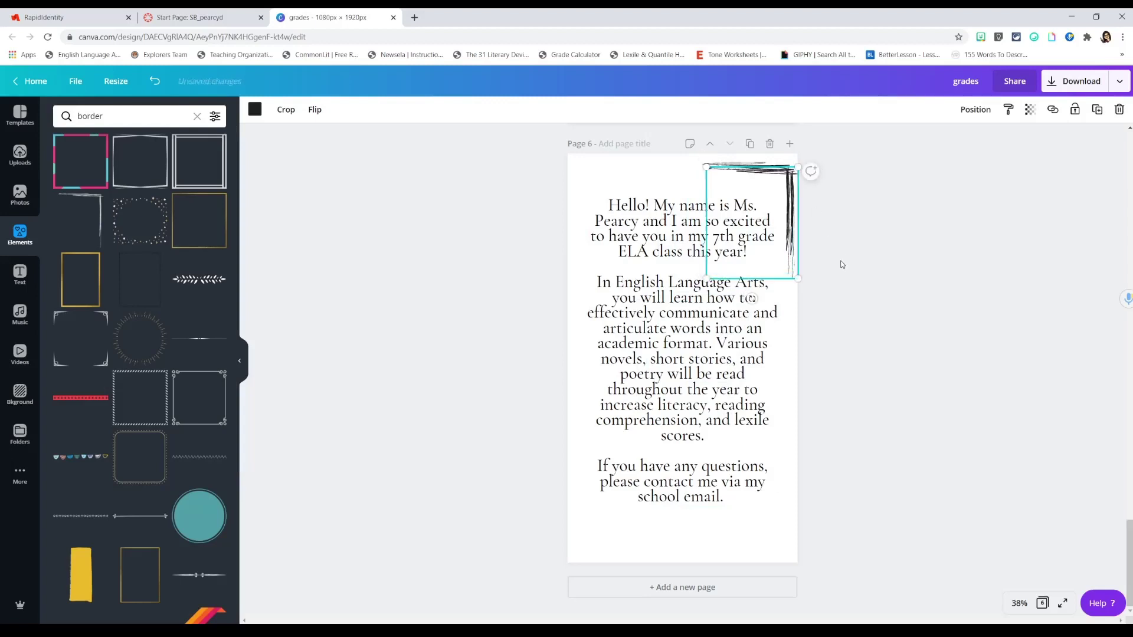
{"action": "left_click_drag", "start_coordinate": [791, 228], "coordinate": [674, 502]}
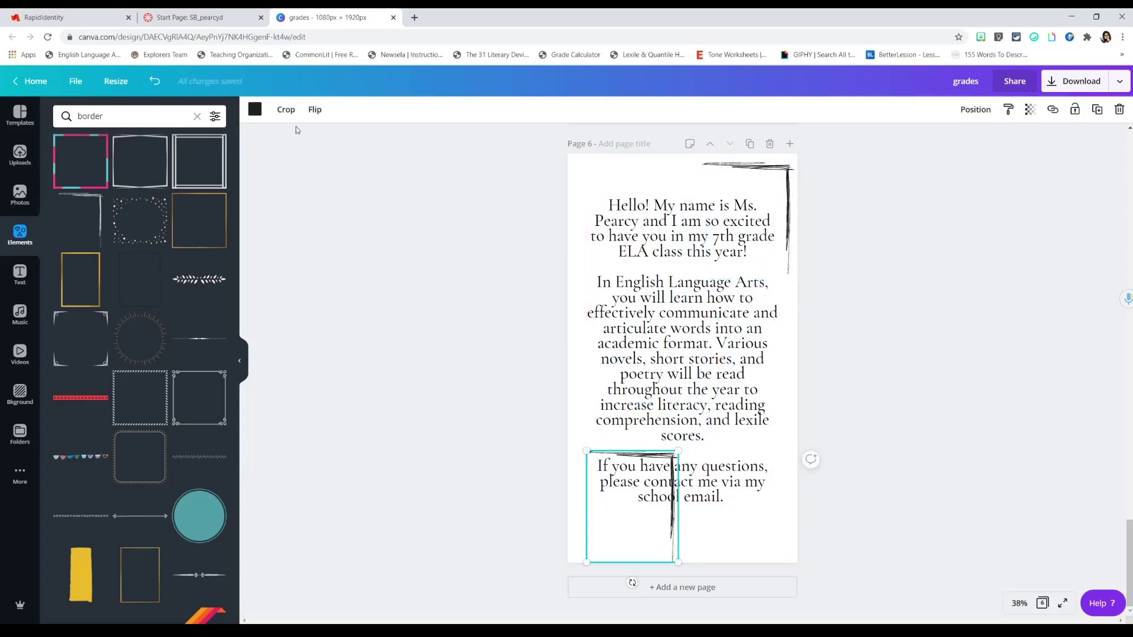
{"action": "left_click", "coordinate": [314, 109]}
{"action": "left_click", "coordinate": [331, 139]}
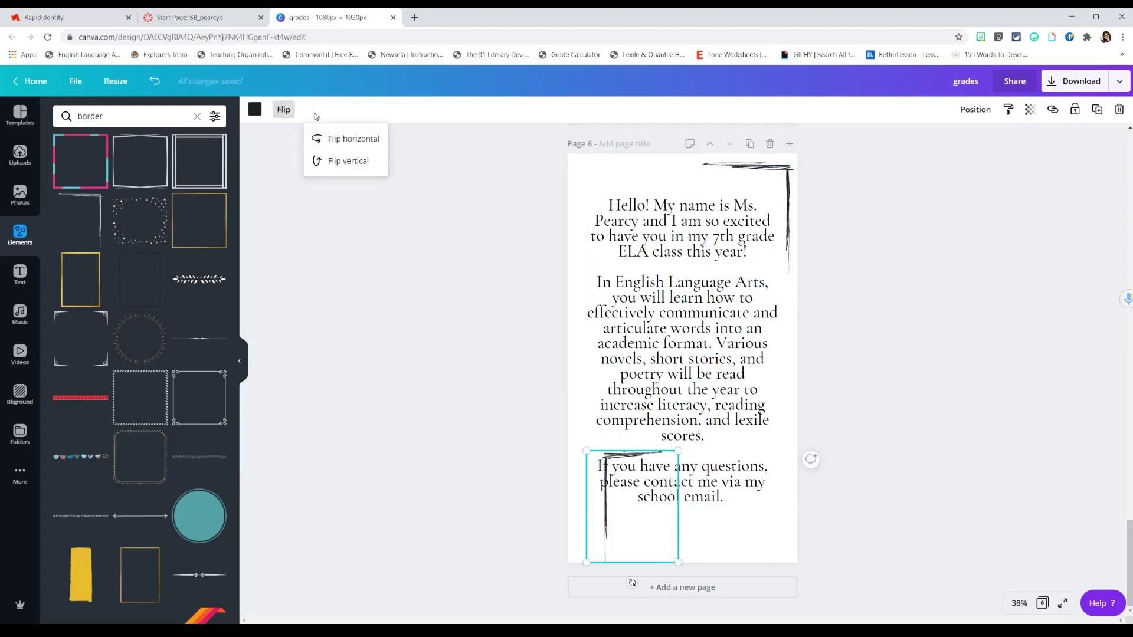
{"action": "left_click", "coordinate": [353, 161]}
{"action": "left_click_drag", "start_coordinate": [594, 540], "coordinate": [579, 526]}
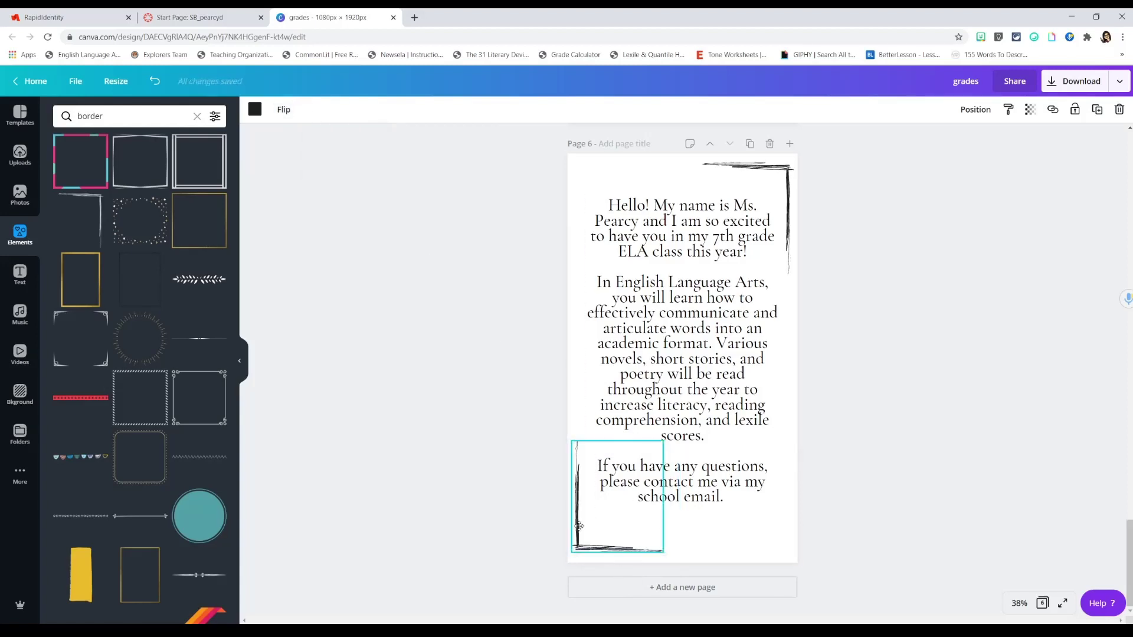
- Select all the welcome text and set its font size to 65
{"action": "left_click", "coordinate": [918, 498]}
{"action": "left_click_drag", "start_coordinate": [716, 455], "coordinate": [715, 458]}
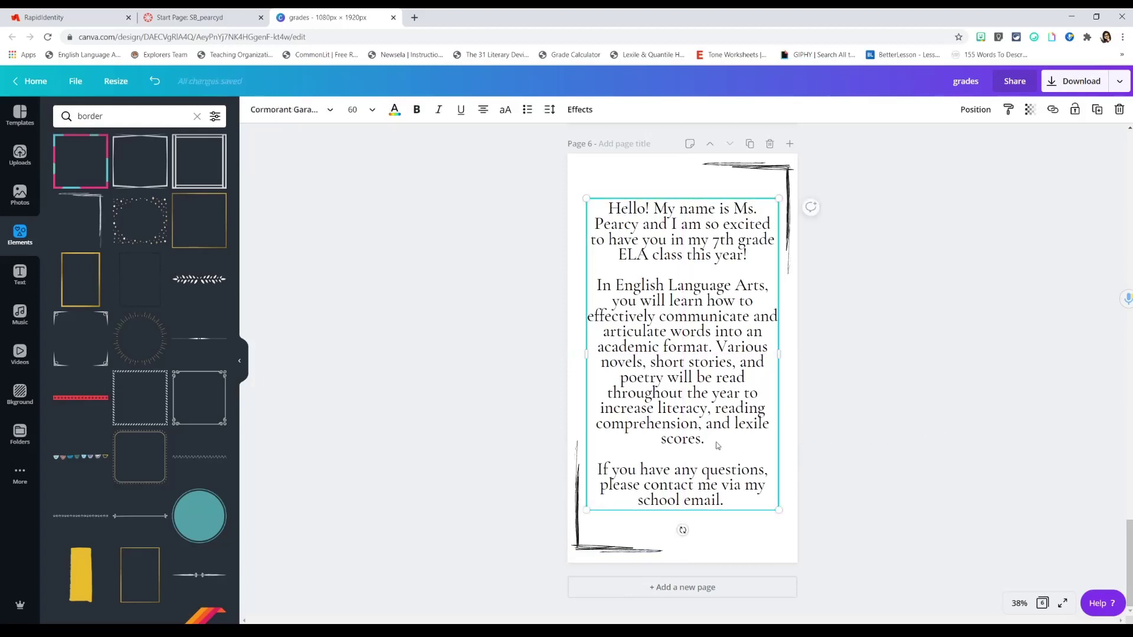
{"action": "left_click_drag", "start_coordinate": [740, 499], "coordinate": [562, 195]}
{"action": "left_click", "coordinate": [364, 112]}
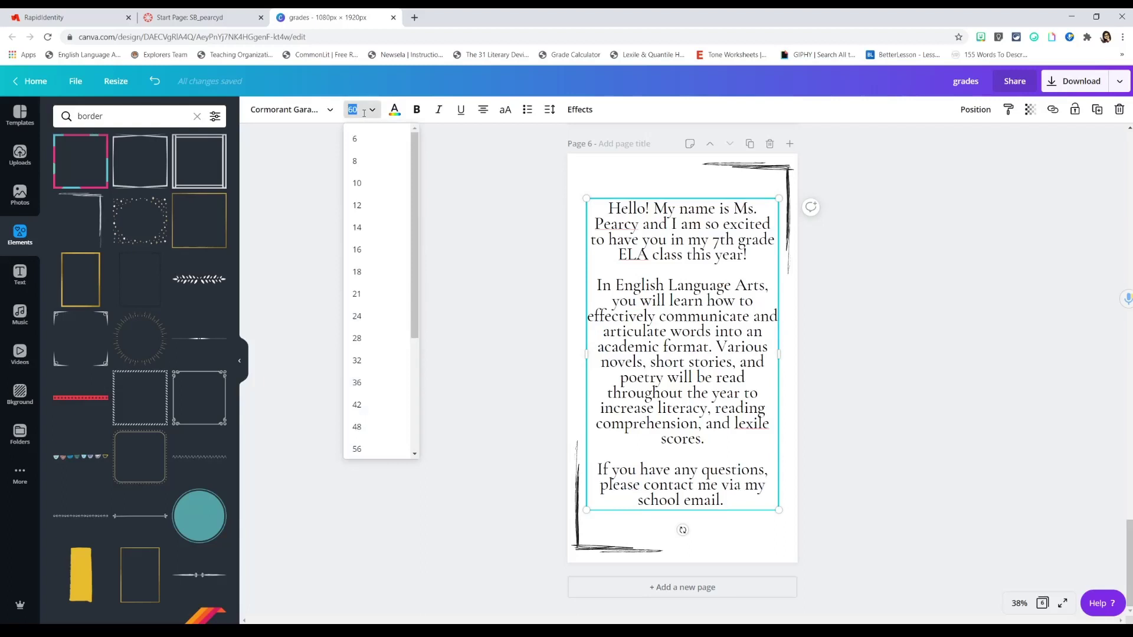
{"action": "key", "text": "Return"}
- Narrow the welcome text box and center it inside the sketched corner border
{"action": "left_click_drag", "start_coordinate": [718, 289], "coordinate": [719, 288]}
{"action": "left_click_drag", "start_coordinate": [585, 361], "coordinate": [589, 362]}
{"action": "left_click_drag", "start_coordinate": [725, 356], "coordinate": [723, 357]}
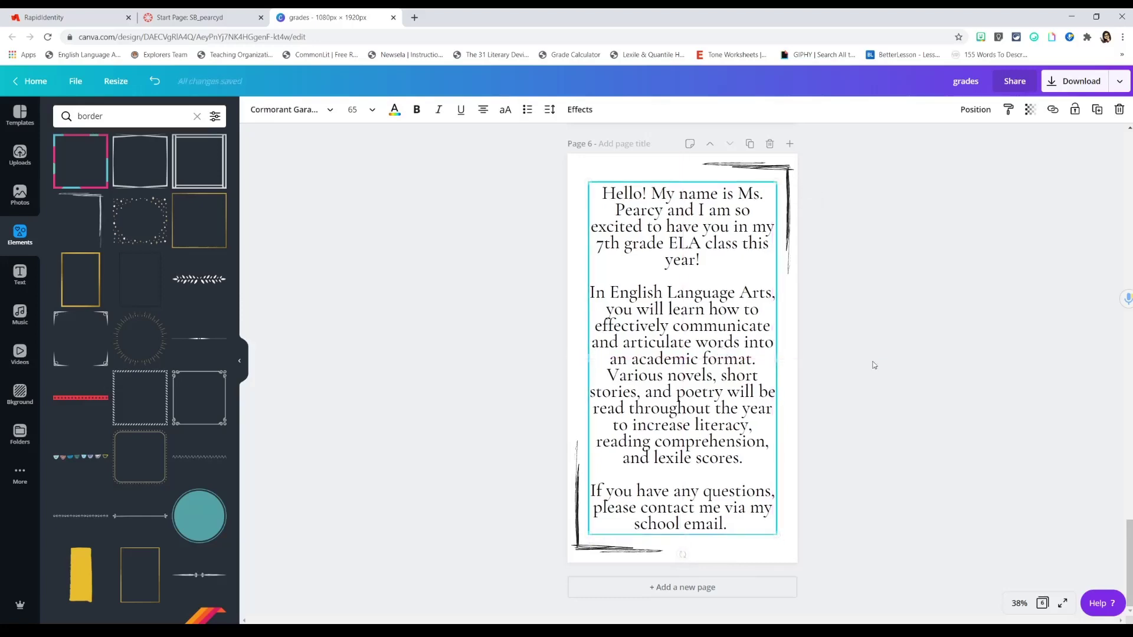
{"action": "left_click", "coordinate": [878, 370]}
{"action": "scroll", "coordinate": [837, 407], "scroll_direction": "up", "scroll_amount": 10}
{"action": "scroll", "coordinate": [796, 431], "scroll_direction": "up", "scroll_amount": 20}
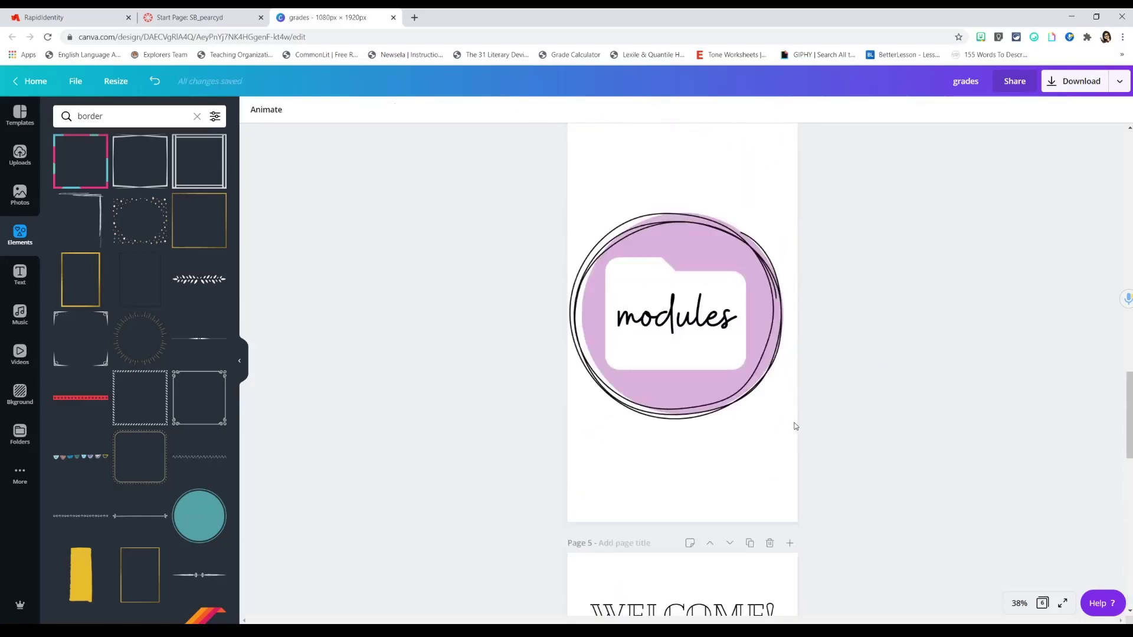
{"action": "scroll", "coordinate": [739, 378], "scroll_direction": "down", "scroll_amount": 20}
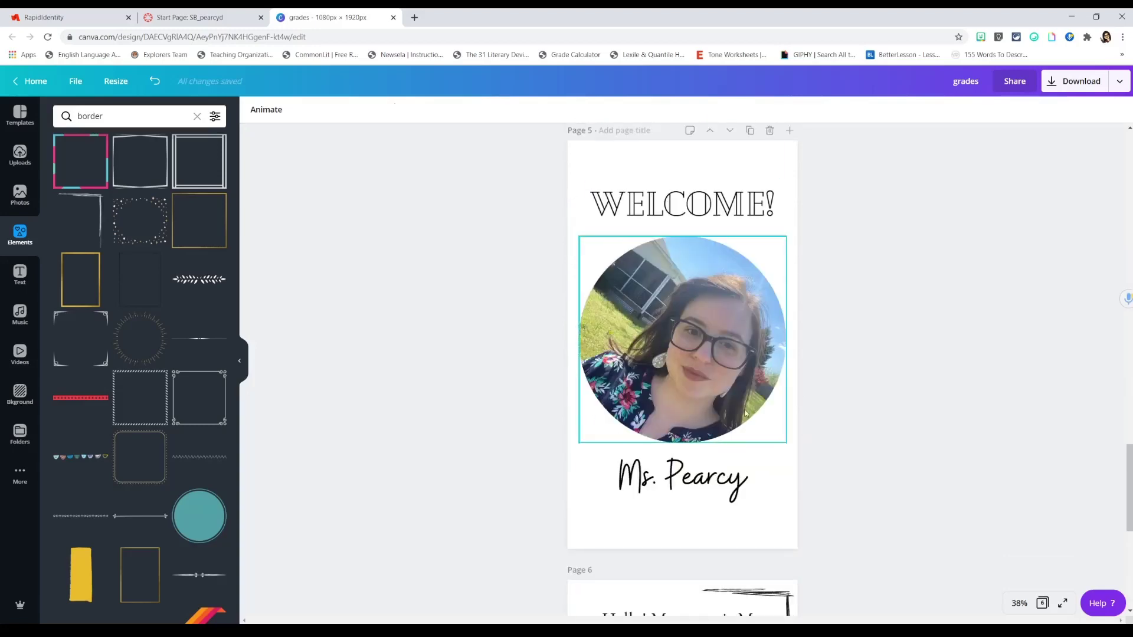
{"action": "scroll", "coordinate": [774, 253], "scroll_direction": "down", "scroll_amount": 7}
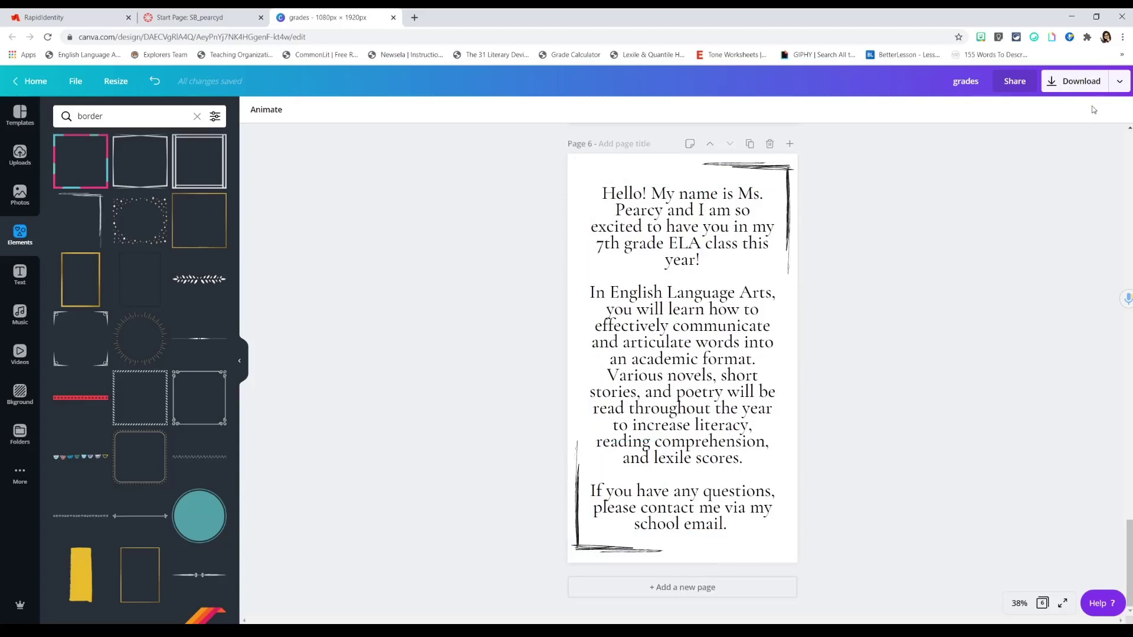
- Download all pages as transparent PNGs into grades.zip, open it, and dismiss the saved message
{"action": "left_click", "coordinate": [1096, 87]}
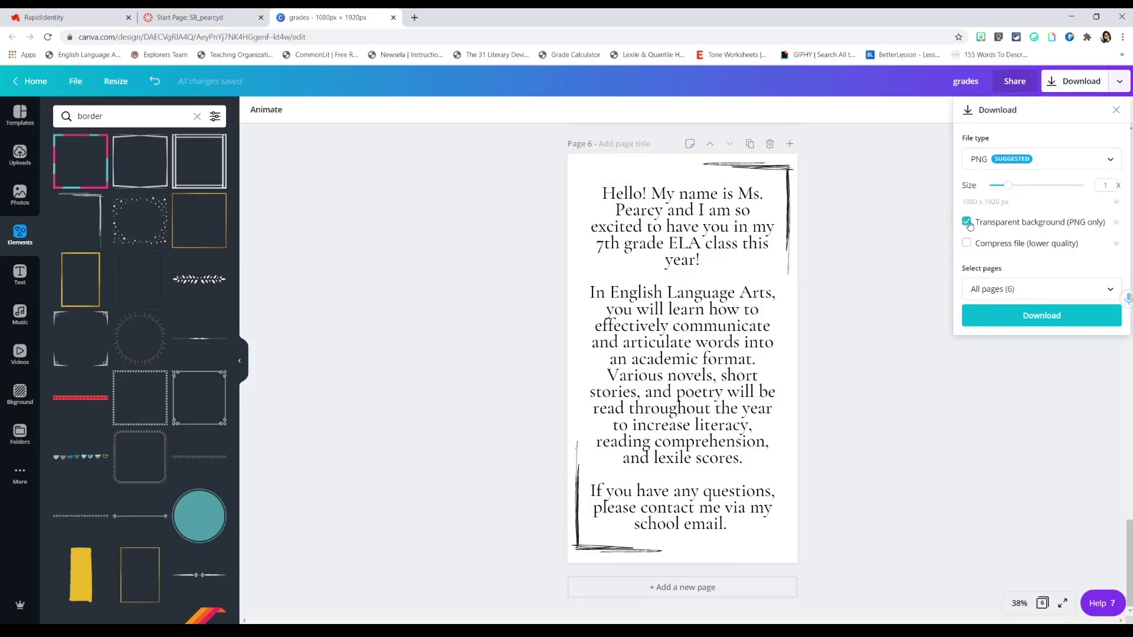
{"action": "left_click", "coordinate": [998, 322]}
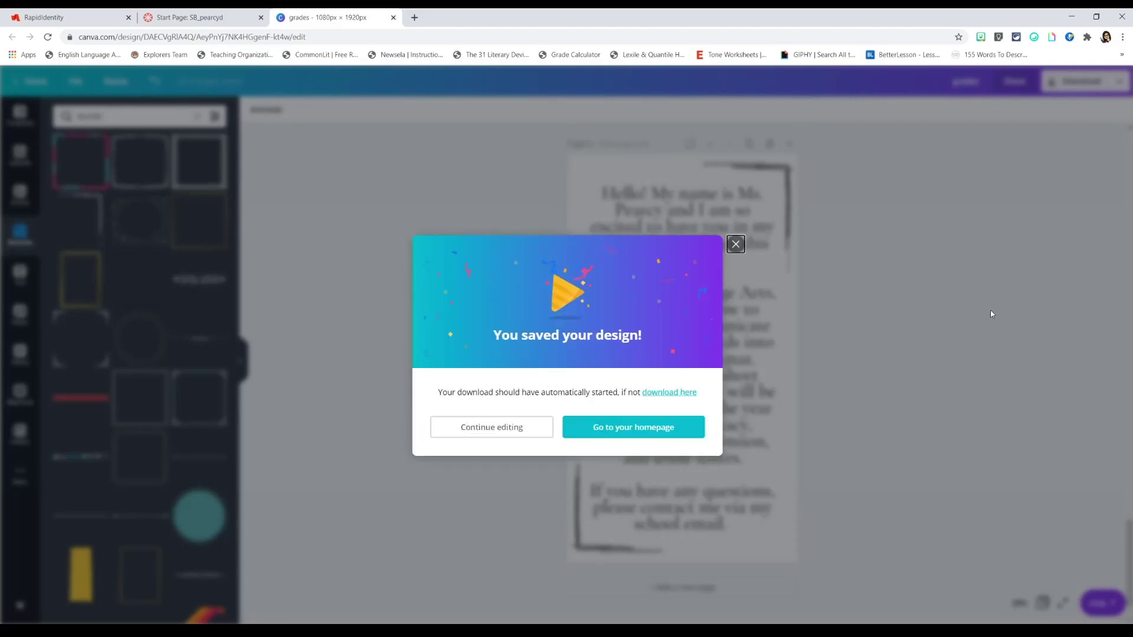
{"action": "double_click", "coordinate": [731, 23]}
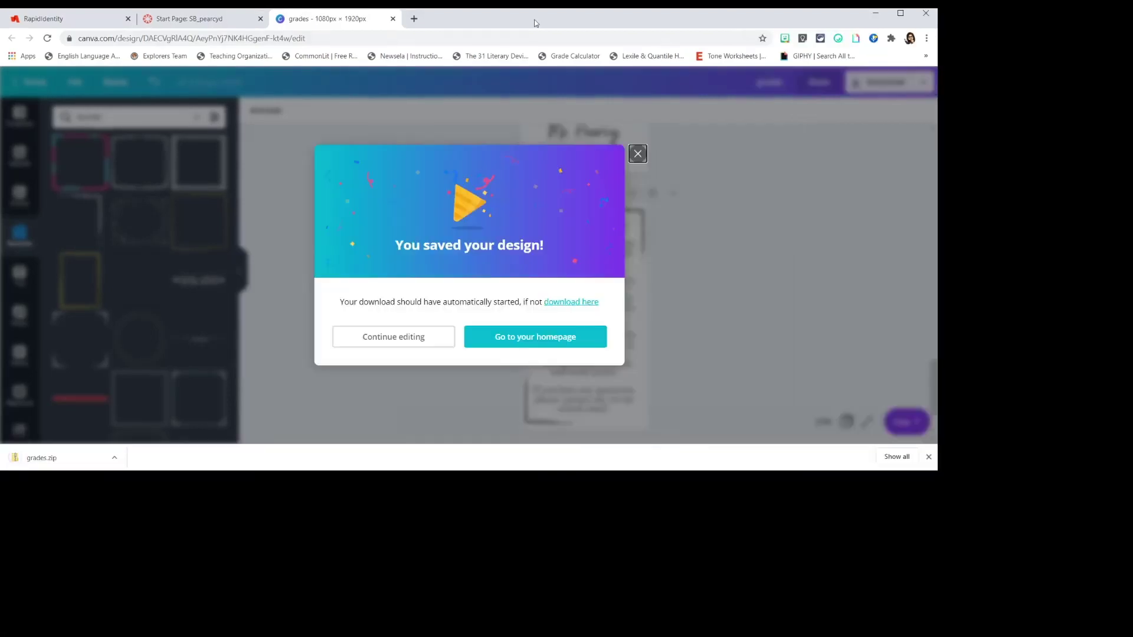
{"action": "left_click", "coordinate": [81, 454]}
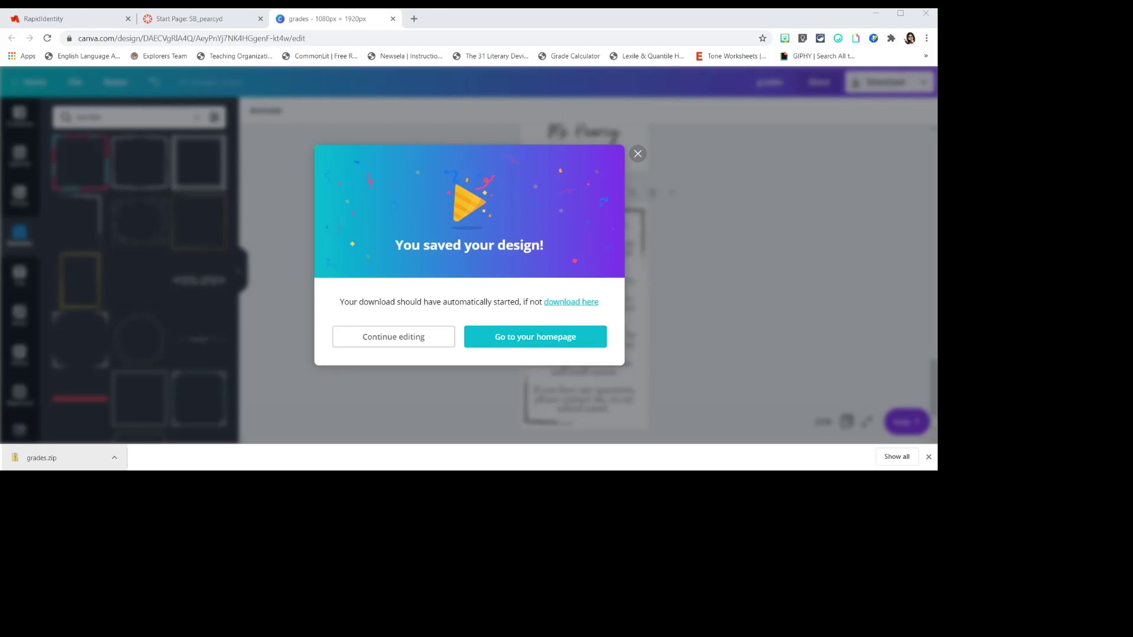
{"action": "key", "text": "Tab"}
{"action": "left_click", "coordinate": [901, 13]}
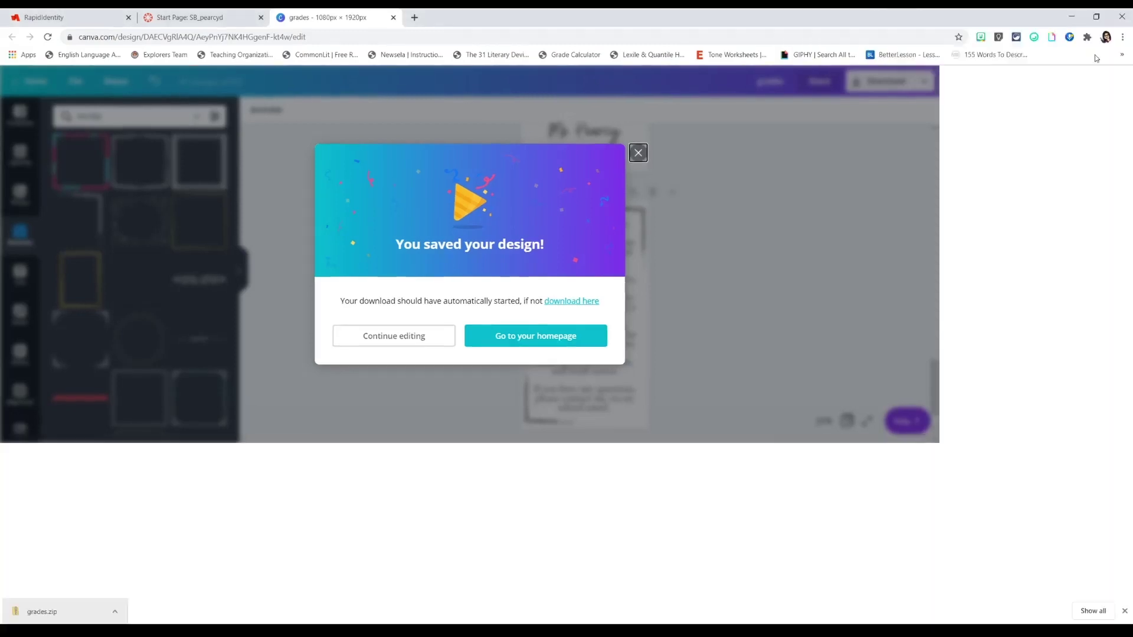
{"action": "left_click", "coordinate": [736, 231]}
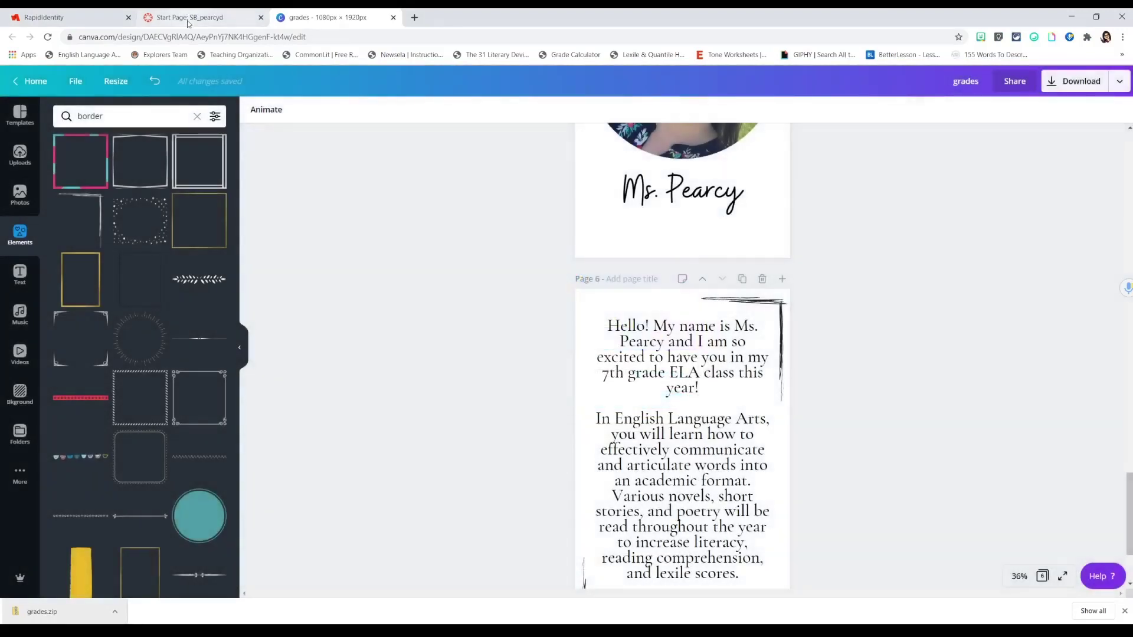
- Go from the Canvas Dashboard to the sandbox course's Pages and edit the Start Page
{"action": "left_click", "coordinate": [188, 21]}
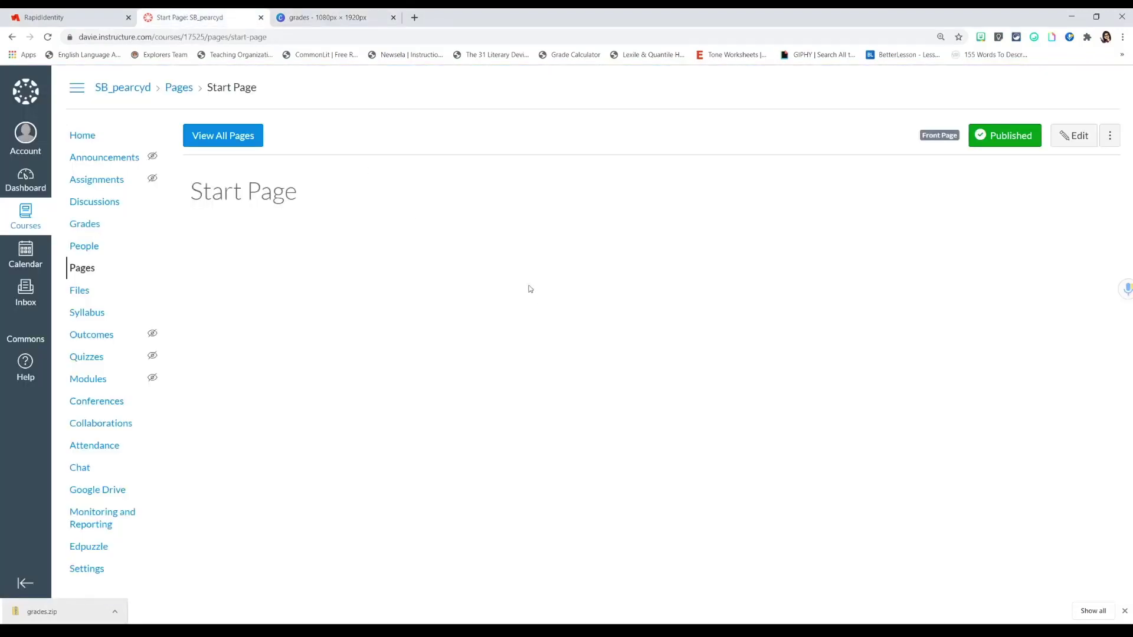
{"action": "left_click", "coordinate": [25, 97]}
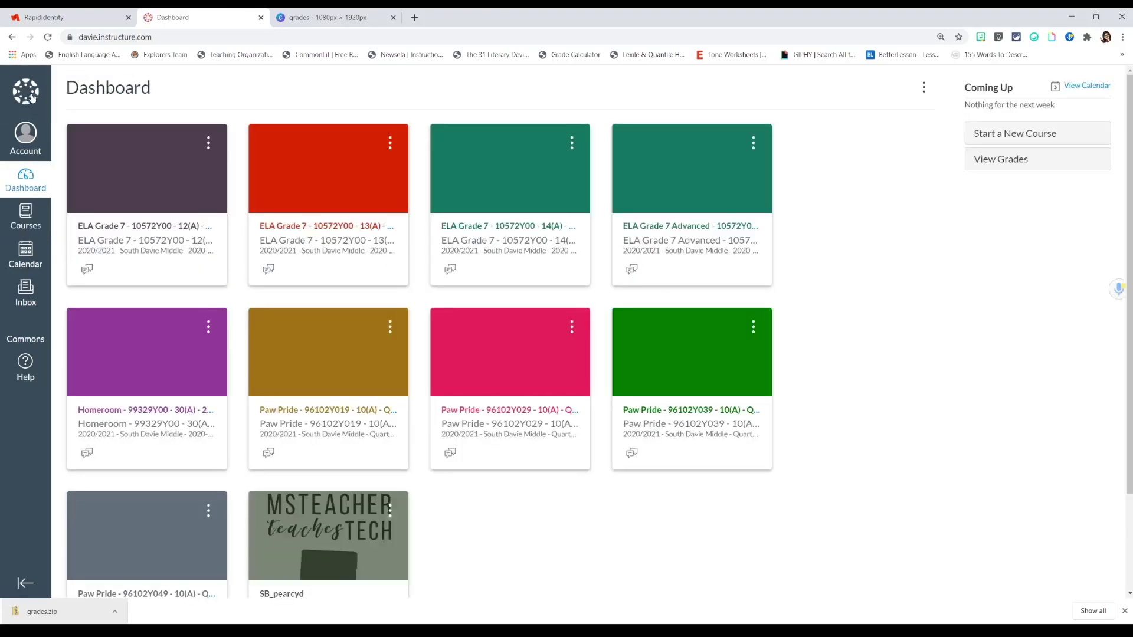
{"action": "scroll", "coordinate": [620, 499], "scroll_direction": "down", "scroll_amount": 2}
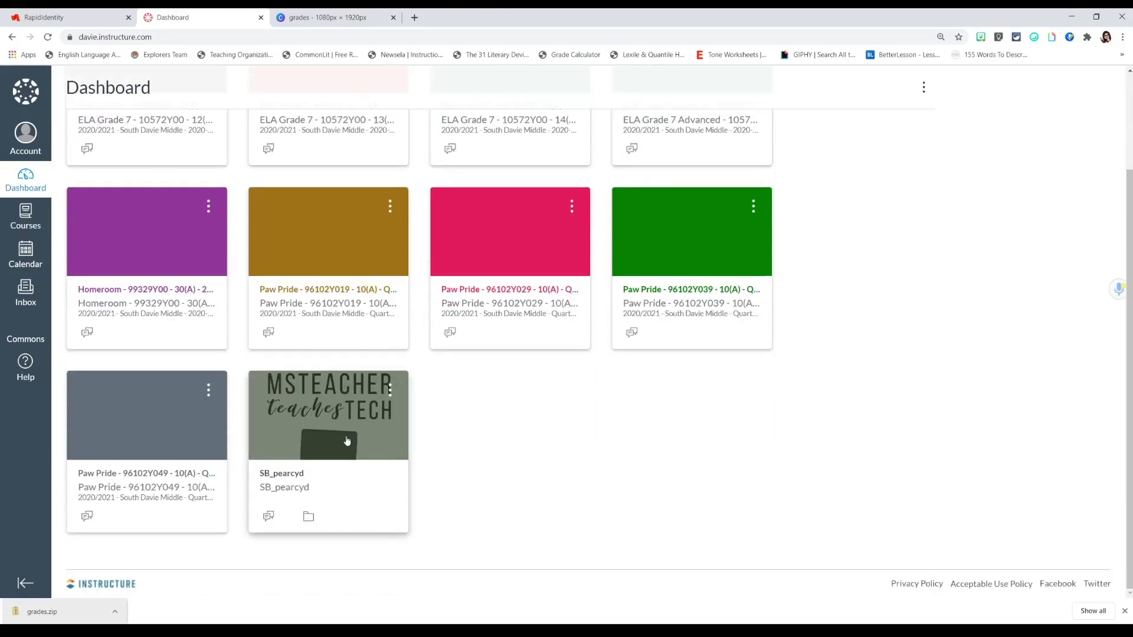
{"action": "left_click", "coordinate": [319, 426]}
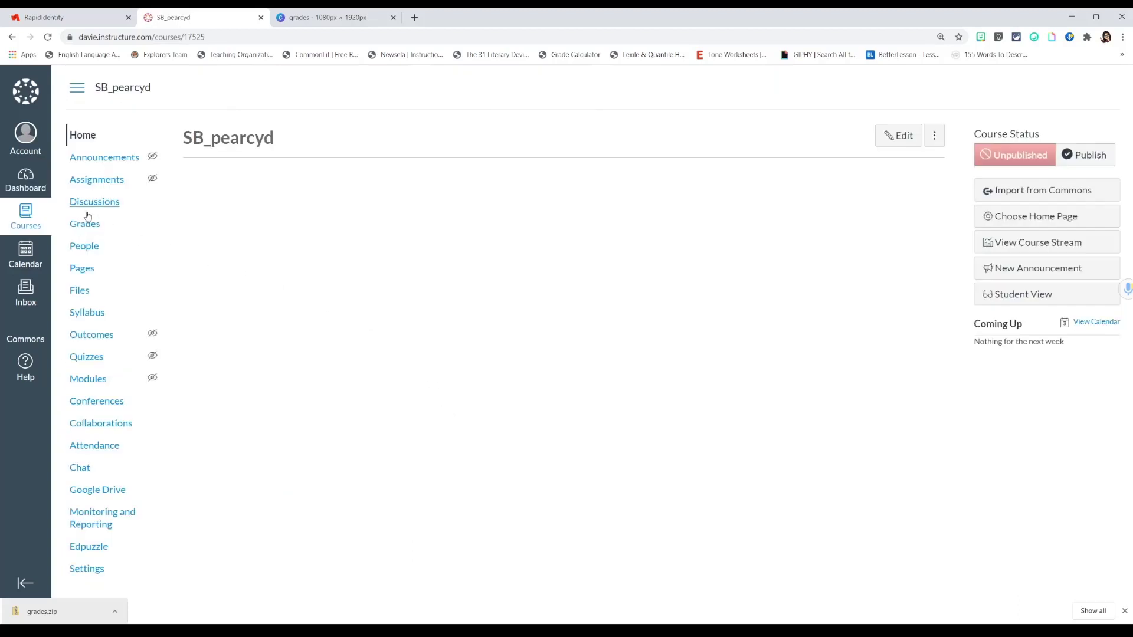
{"action": "left_click", "coordinate": [92, 272]}
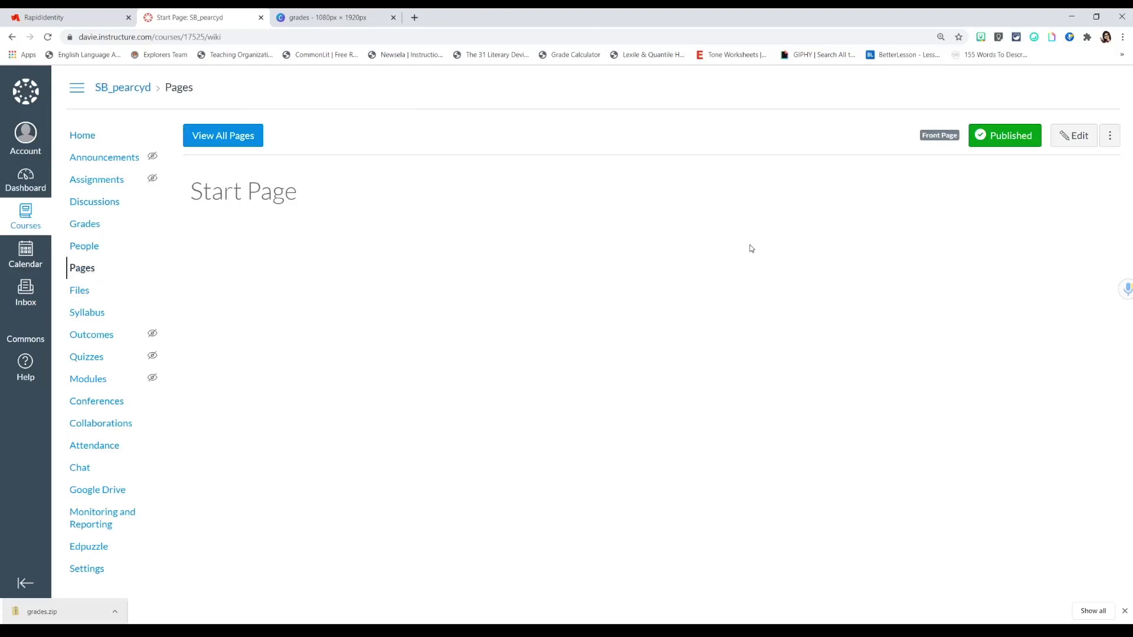
{"action": "left_click", "coordinate": [1072, 139]}
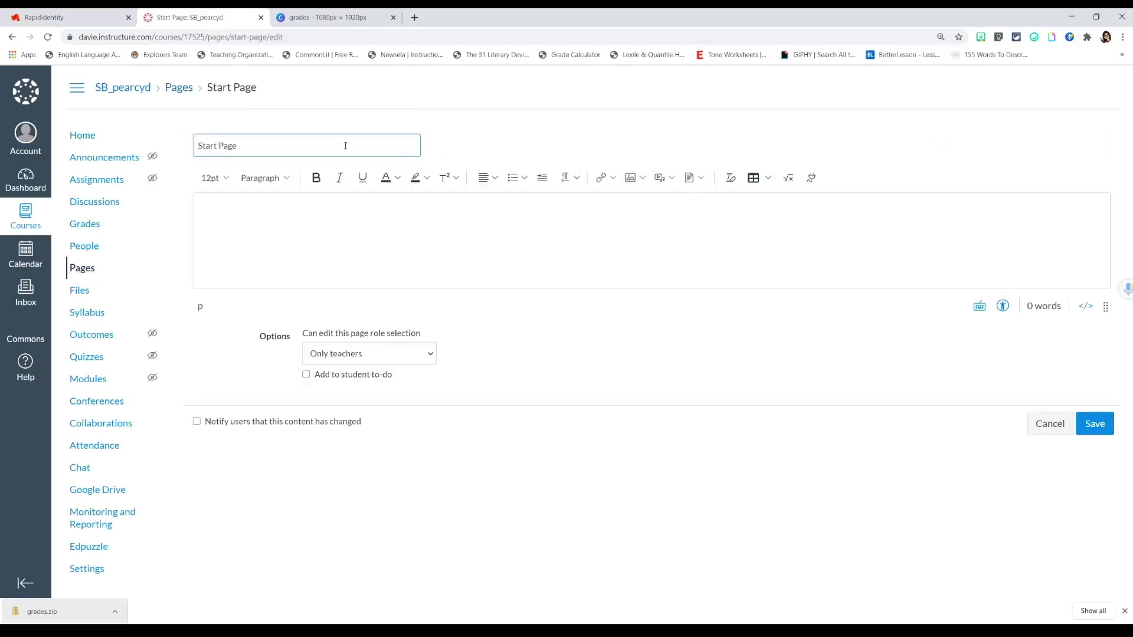
- Insert a 1x2 table into the empty Start Page body
{"action": "triple_click", "coordinate": [266, 149]}
{"action": "left_click", "coordinate": [298, 143]}
{"action": "left_click", "coordinate": [354, 225]}
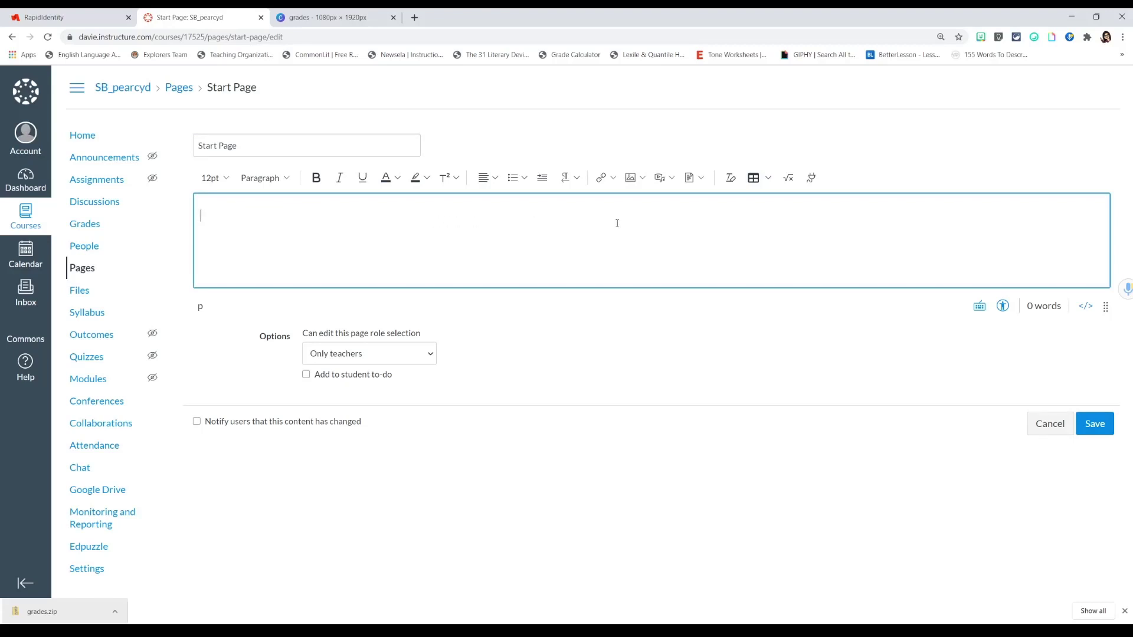
{"action": "left_click", "coordinate": [768, 179]}
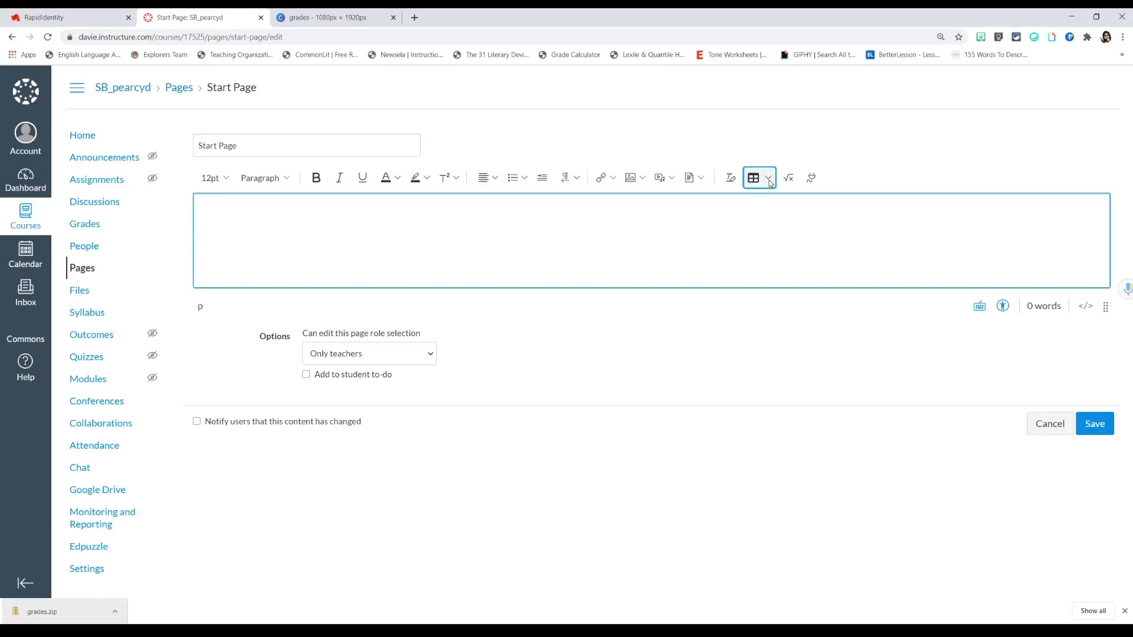
{"action": "mouse_move", "coordinate": [771, 196]}
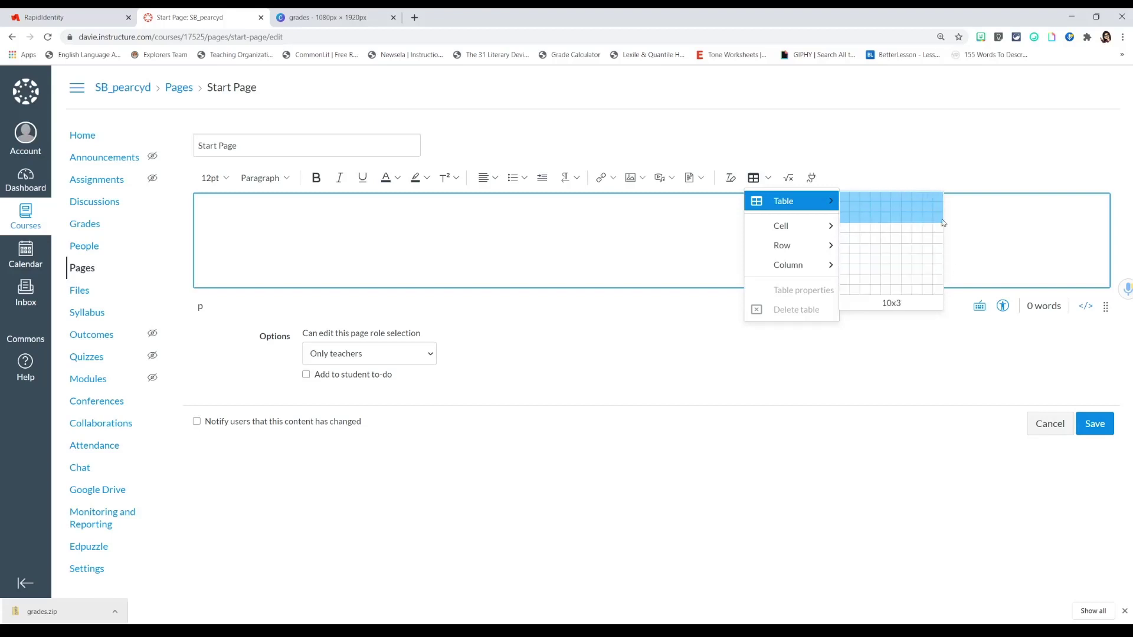
{"action": "left_click", "coordinate": [848, 207]}
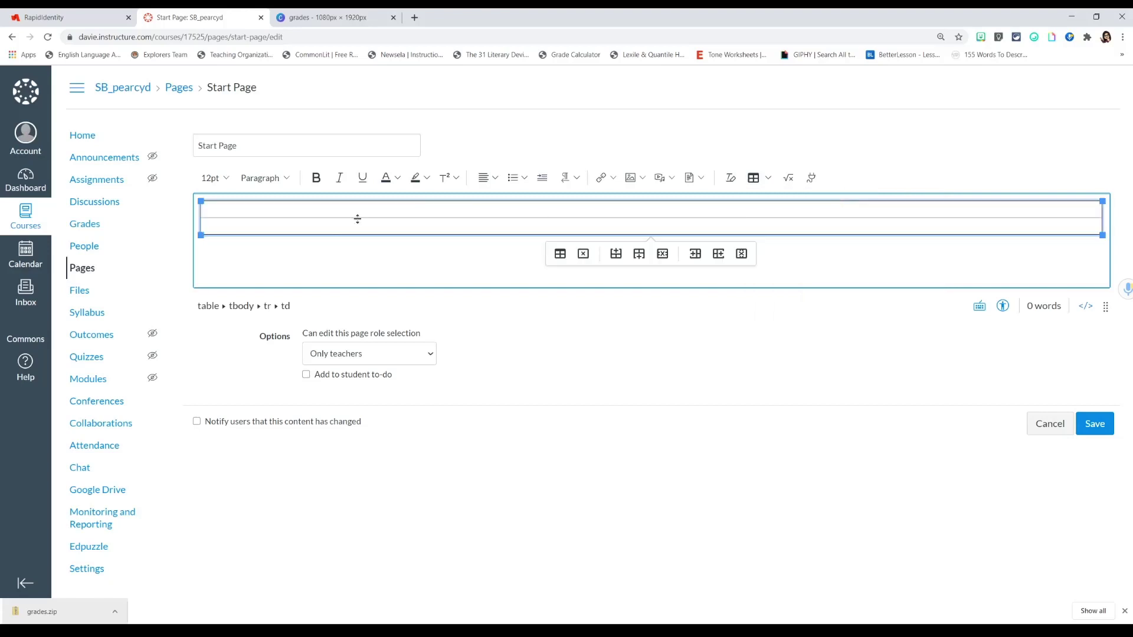
- Upload 5.png from the computer and insert the welcome image into the table
{"action": "left_click", "coordinate": [643, 178]}
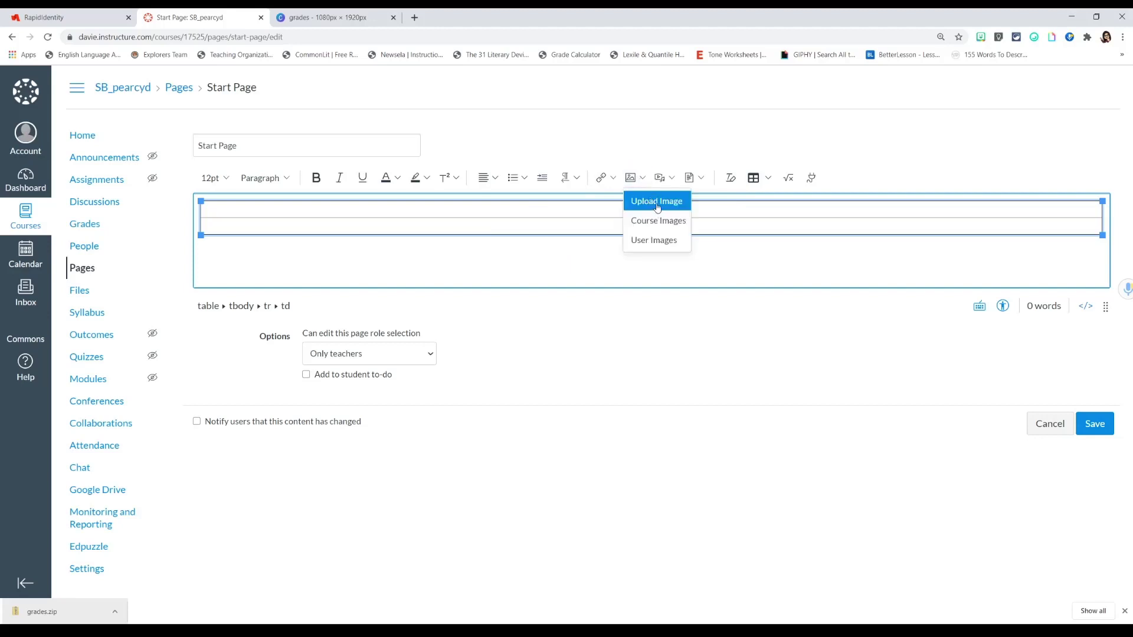
{"action": "left_click", "coordinate": [656, 203]}
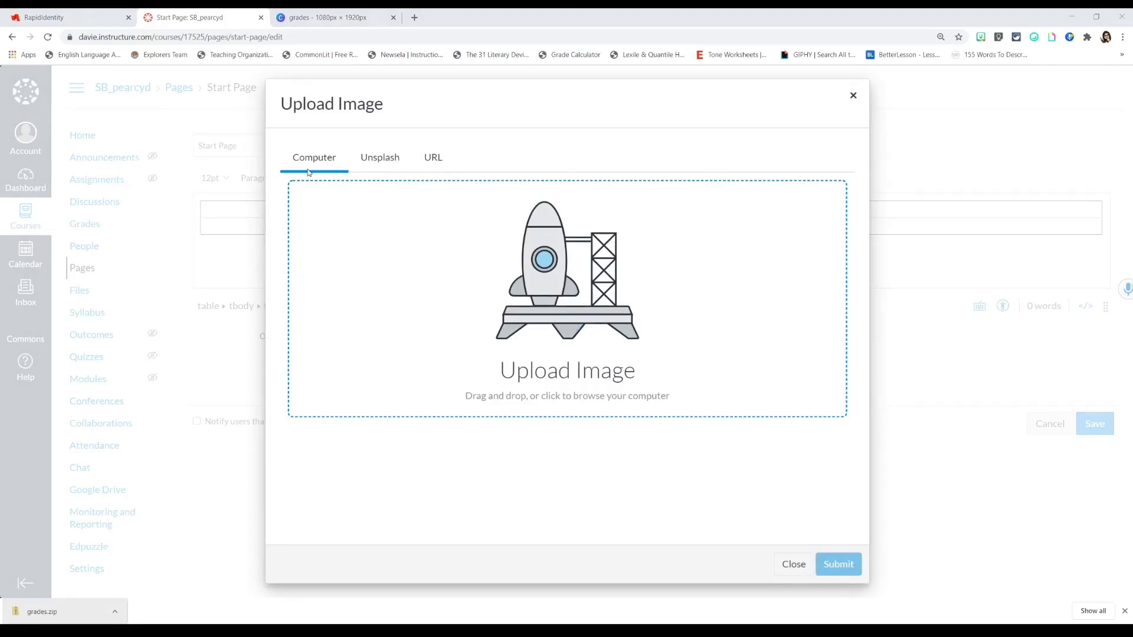
{"action": "left_click", "coordinate": [440, 312]}
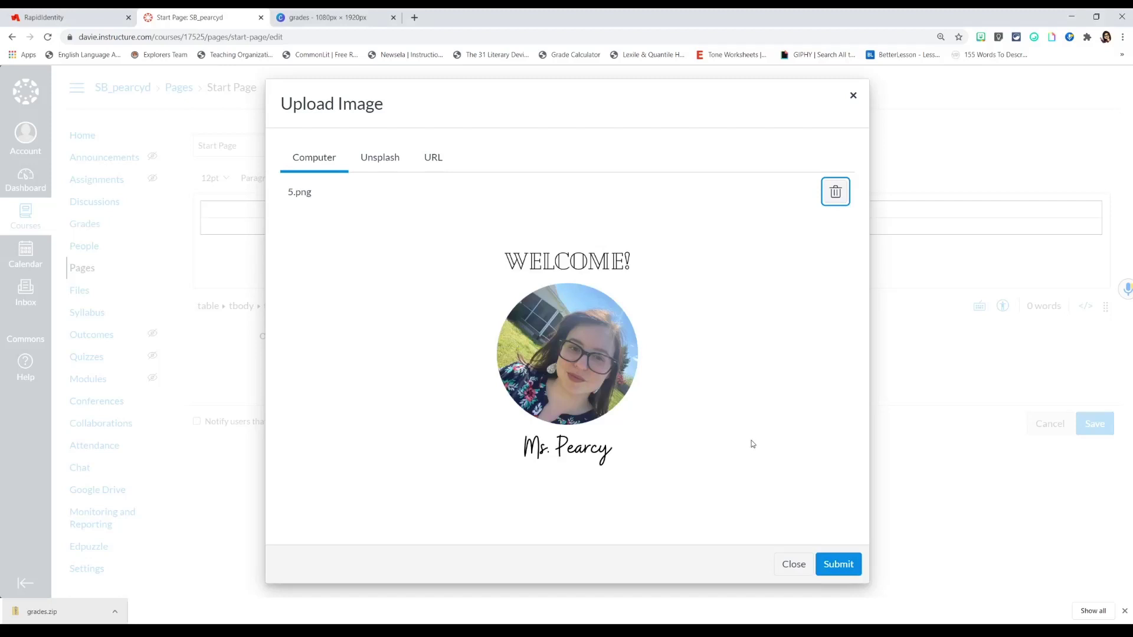
{"action": "left_click", "coordinate": [835, 193]}
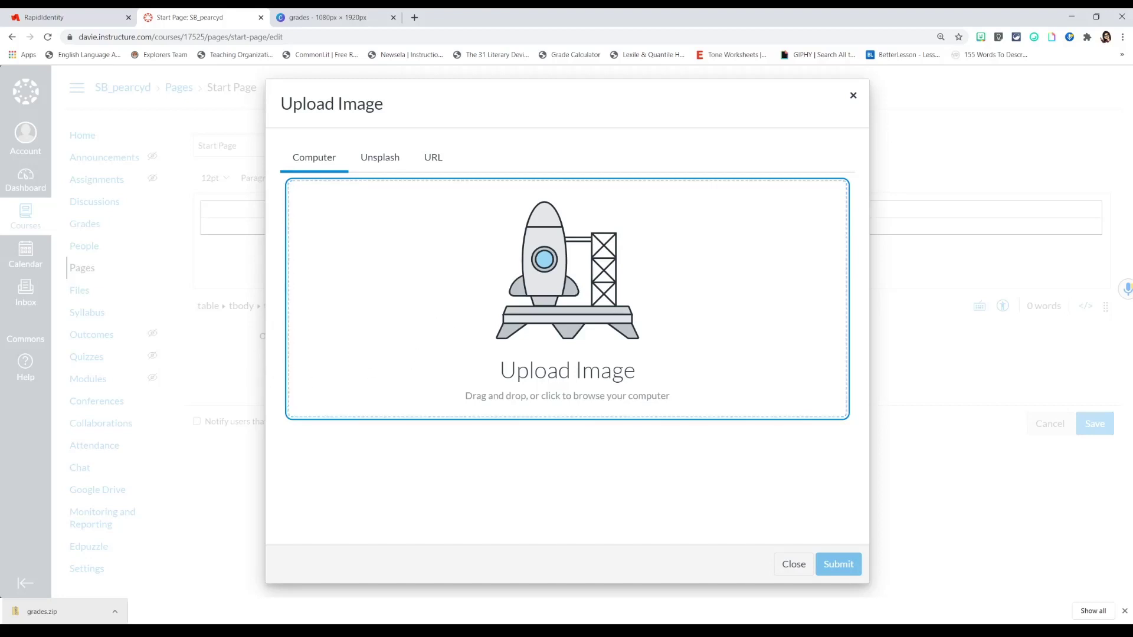
{"action": "left_click_drag", "start_coordinate": [326, 318], "coordinate": [581, 378]}
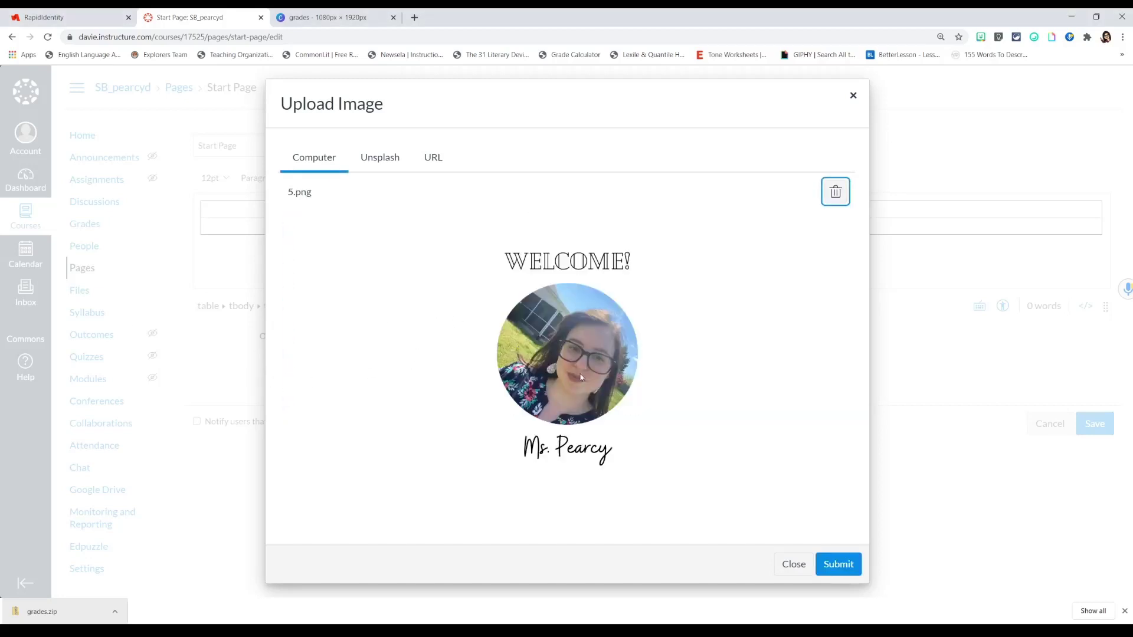
{"action": "left_click", "coordinate": [839, 564]}
{"action": "scroll", "coordinate": [911, 438], "scroll_direction": "down", "scroll_amount": 2}
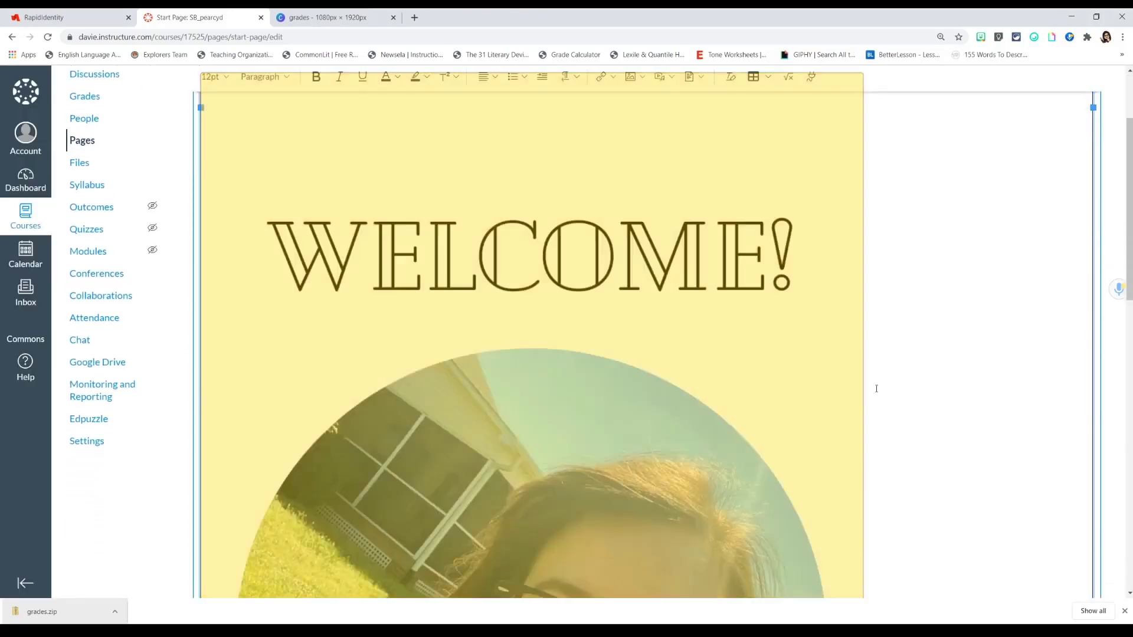
{"action": "scroll", "coordinate": [888, 452], "scroll_direction": "up", "scroll_amount": 2}
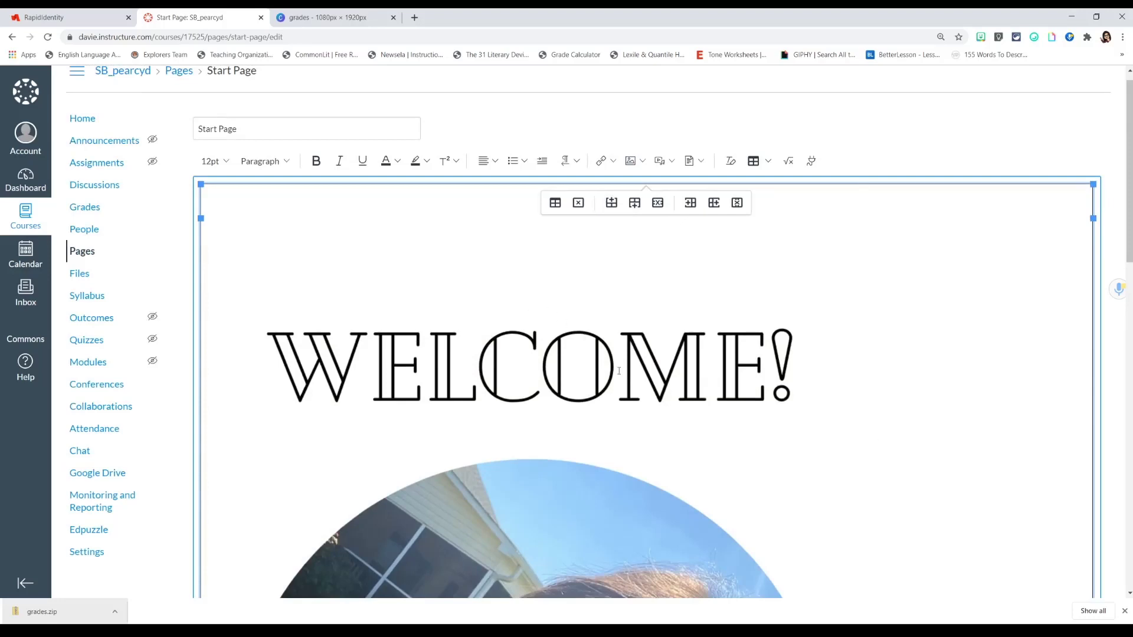
- Set the welcome image's size to Medium in Image Options
{"action": "left_click", "coordinate": [490, 452]}
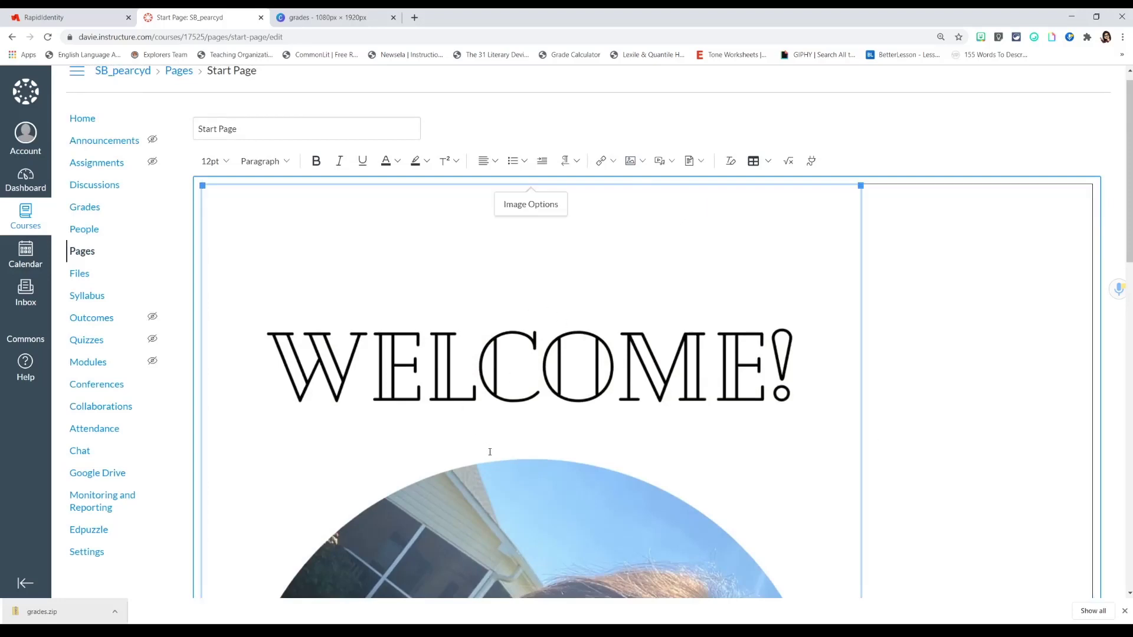
{"action": "left_click", "coordinate": [542, 207]}
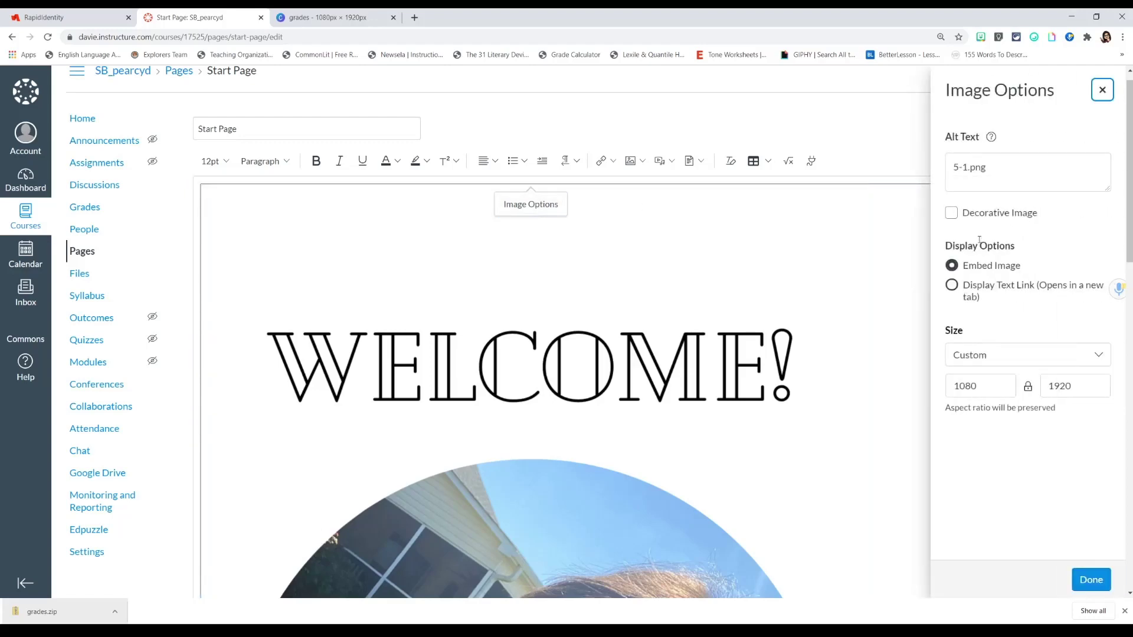
{"action": "left_click", "coordinate": [987, 359]}
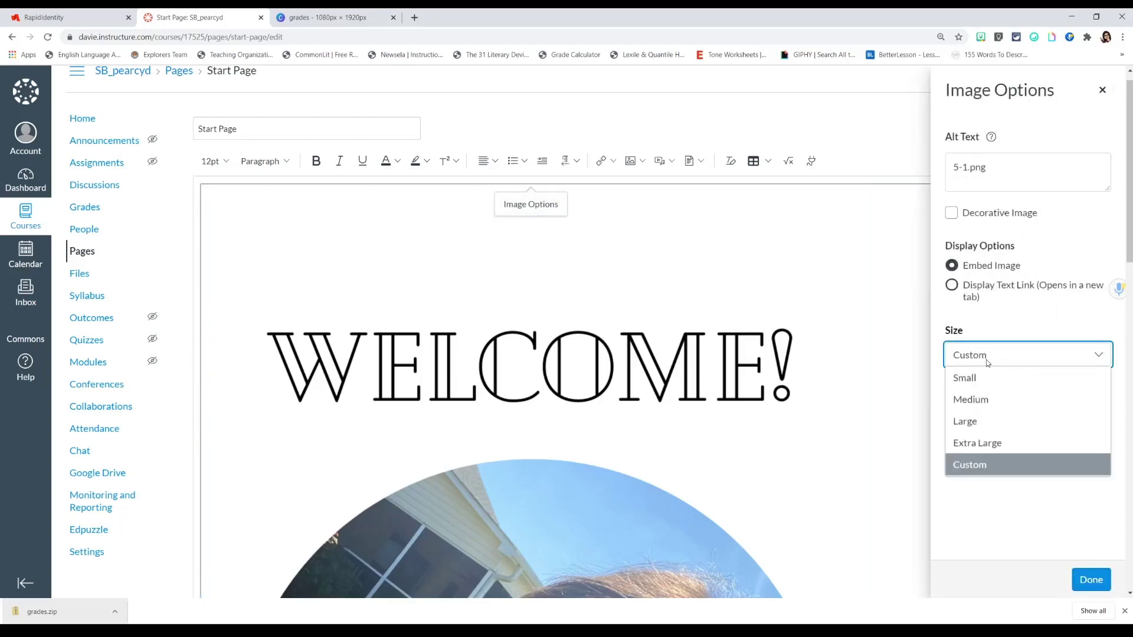
{"action": "left_click", "coordinate": [999, 404]}
{"action": "left_click", "coordinate": [1091, 579]}
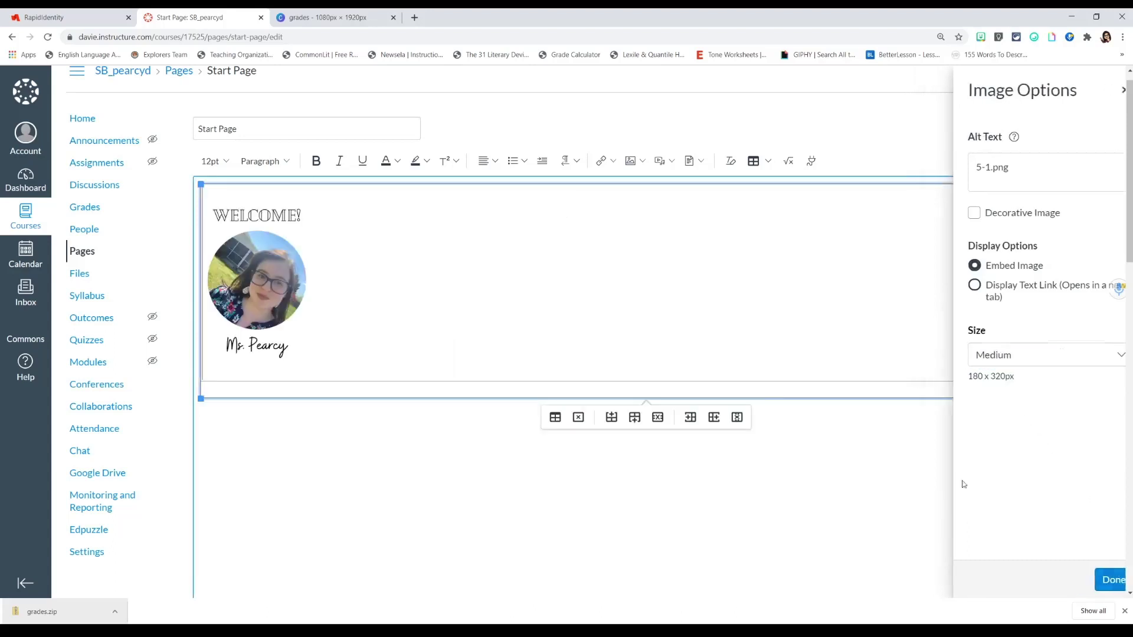
- Enlarge the WELCOME photo to Large size
{"action": "left_click", "coordinate": [247, 187]}
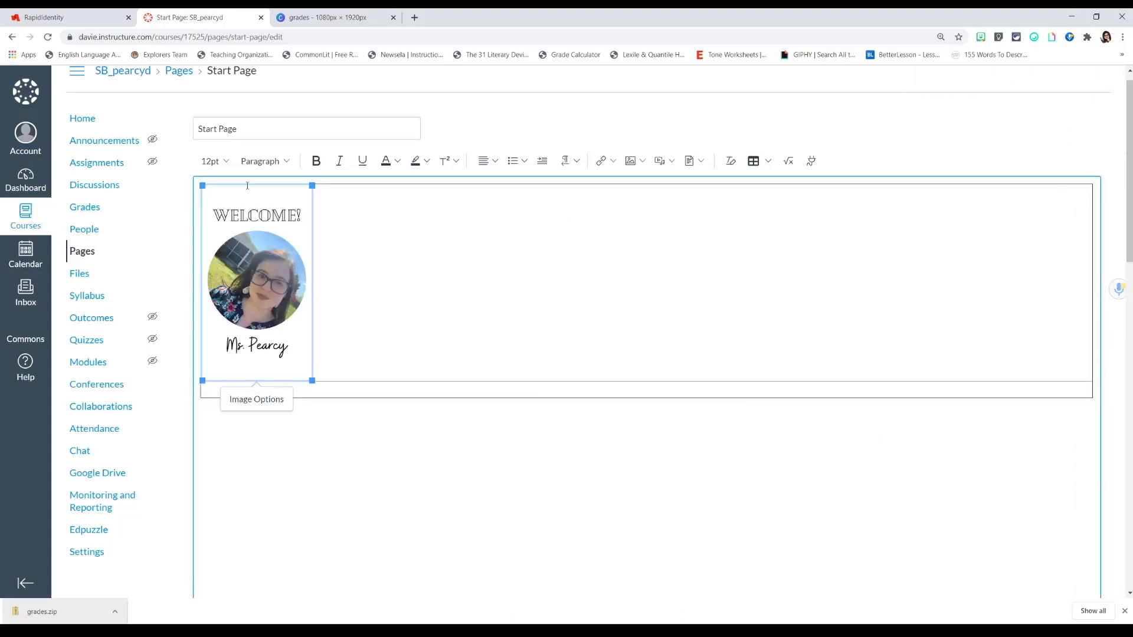
{"action": "left_click", "coordinate": [259, 403]}
{"action": "left_click", "coordinate": [1014, 361]}
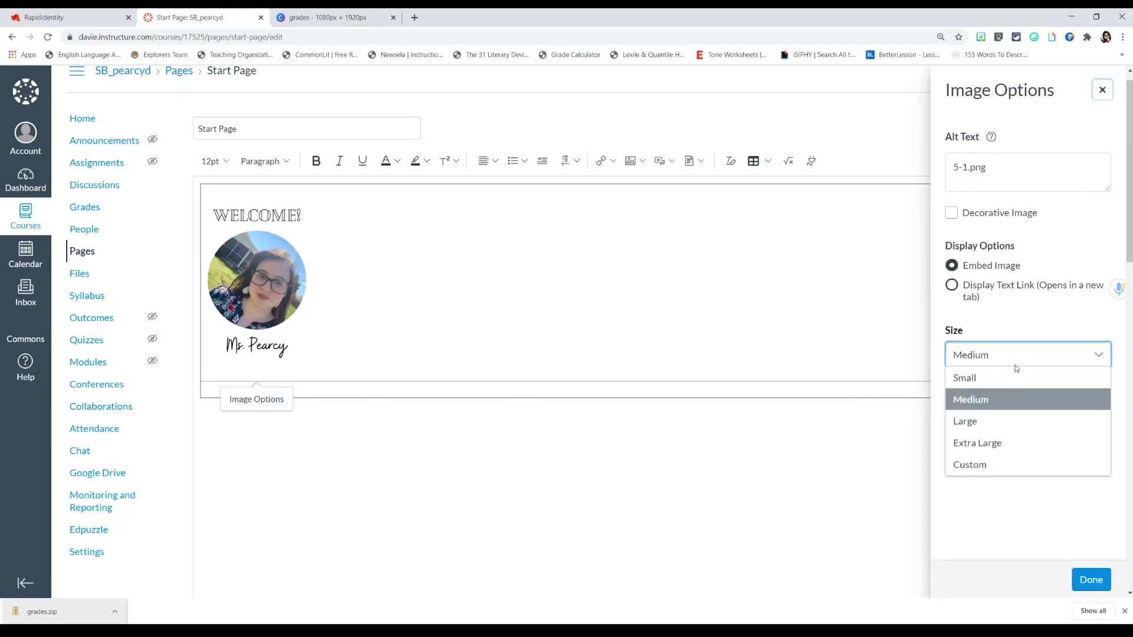
{"action": "left_click", "coordinate": [1005, 417]}
{"action": "left_click", "coordinate": [1091, 580]}
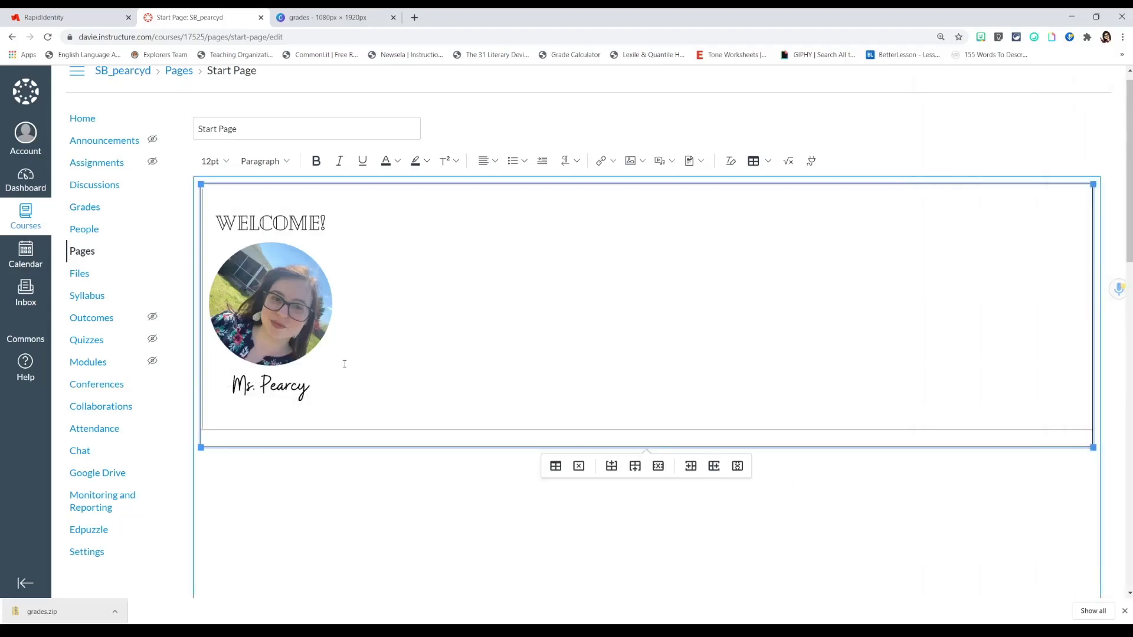
- Enlarge the WELCOME photo further to Extra Large size
{"action": "left_click", "coordinate": [307, 331]}
{"action": "left_click", "coordinate": [269, 448]}
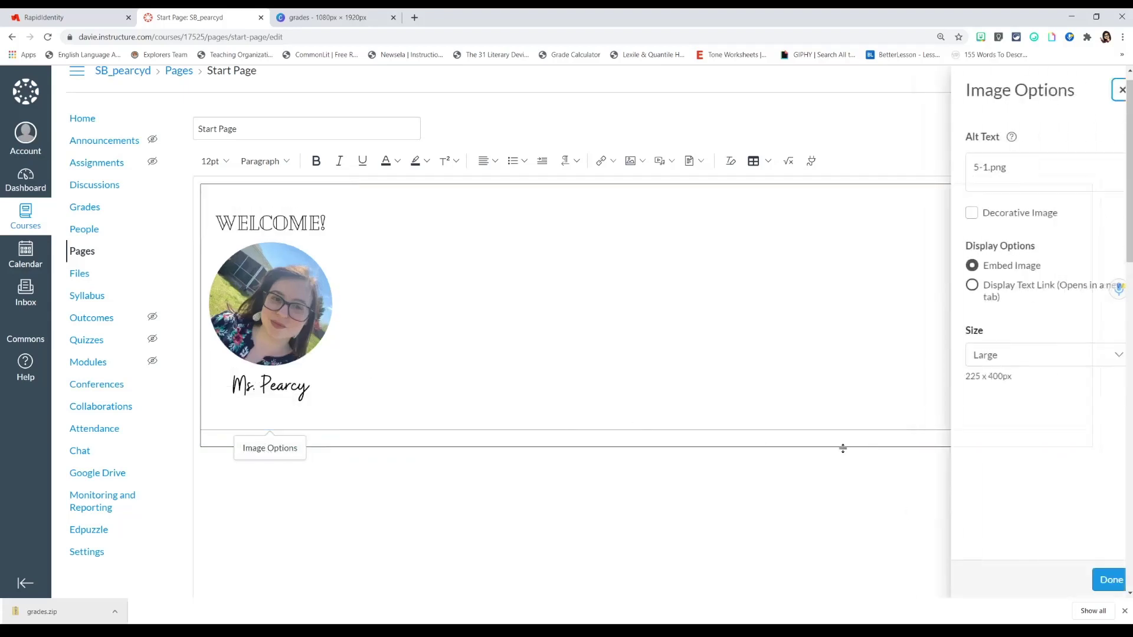
{"action": "left_click", "coordinate": [981, 361]}
{"action": "left_click", "coordinate": [973, 442]}
{"action": "left_click", "coordinate": [1091, 580]}
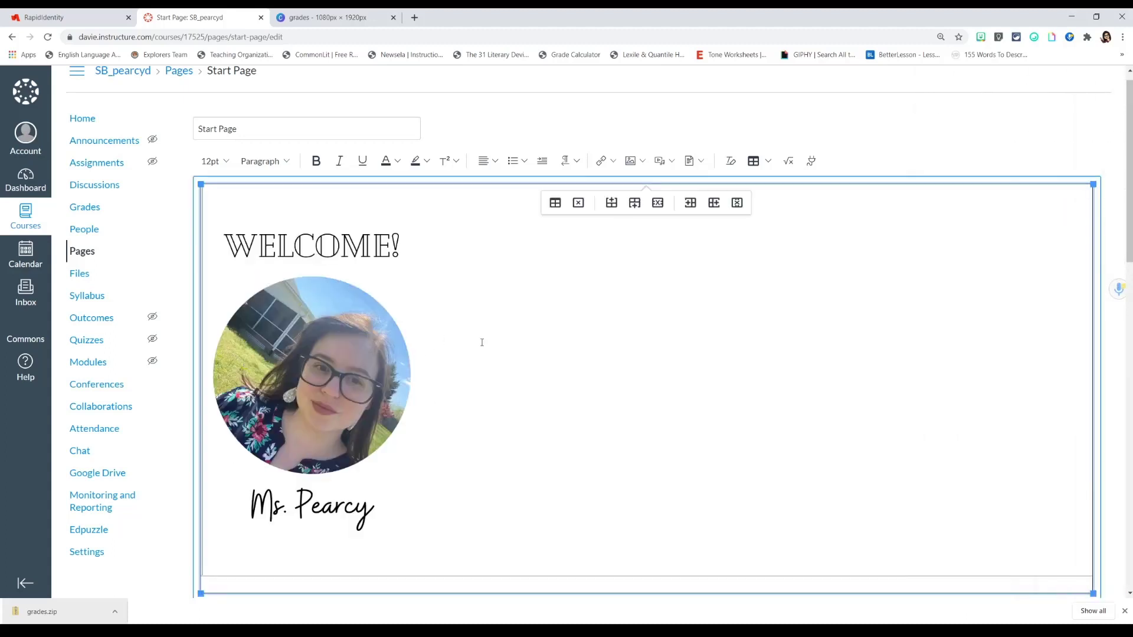
- Upload 6.png and insert the yellow 'Hello!' introduction image into the table
{"action": "left_click", "coordinate": [632, 161]}
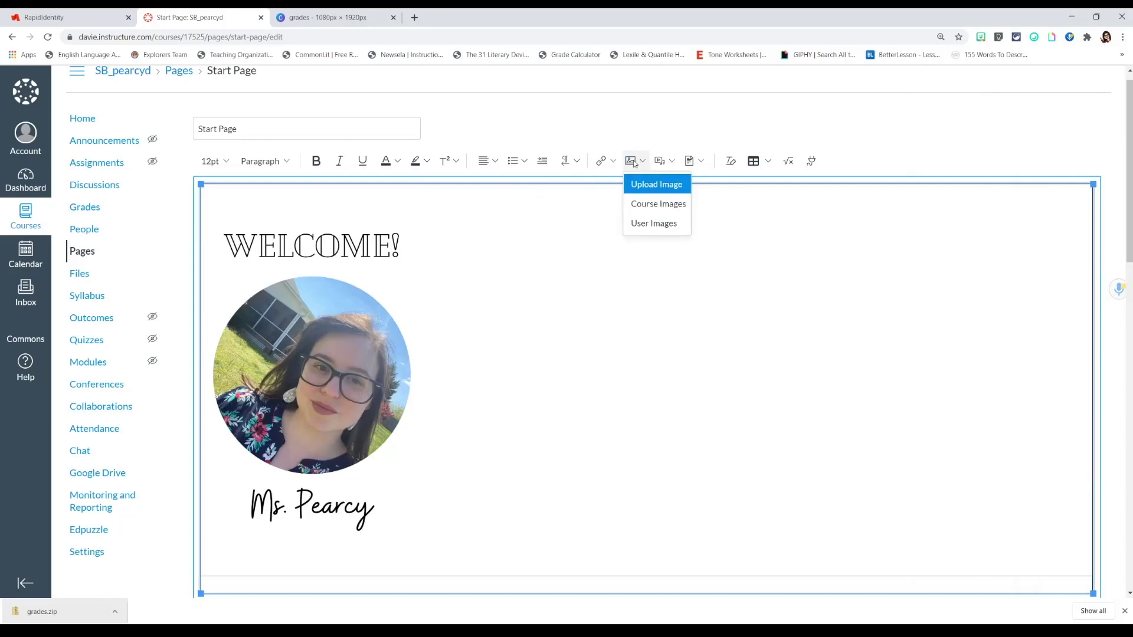
{"action": "left_click", "coordinate": [652, 187]}
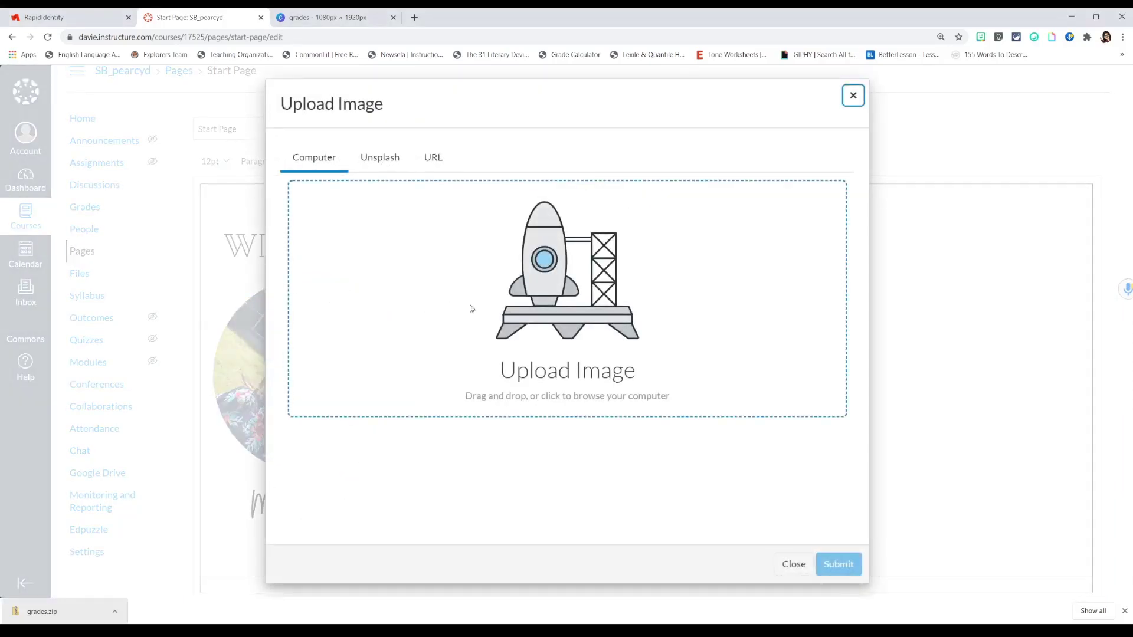
{"action": "left_click_drag", "start_coordinate": [470, 308], "coordinate": [472, 310]}
{"action": "left_click", "coordinate": [839, 564]}
{"action": "scroll", "coordinate": [820, 357], "scroll_direction": "down", "scroll_amount": 5}
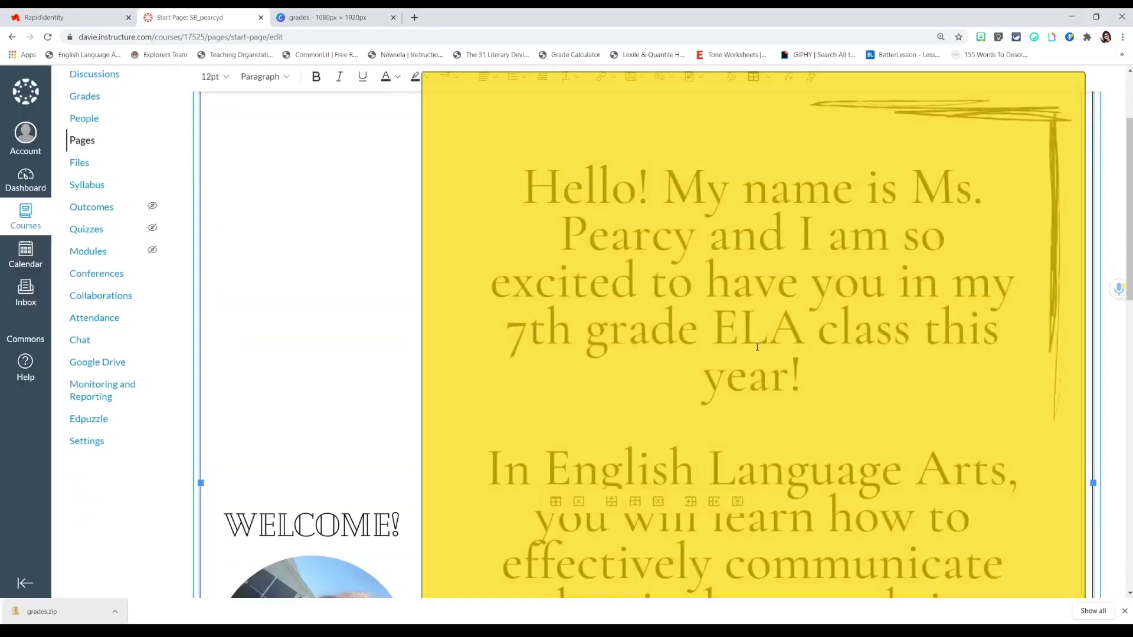
{"action": "scroll", "coordinate": [758, 333], "scroll_direction": "up", "scroll_amount": 2}
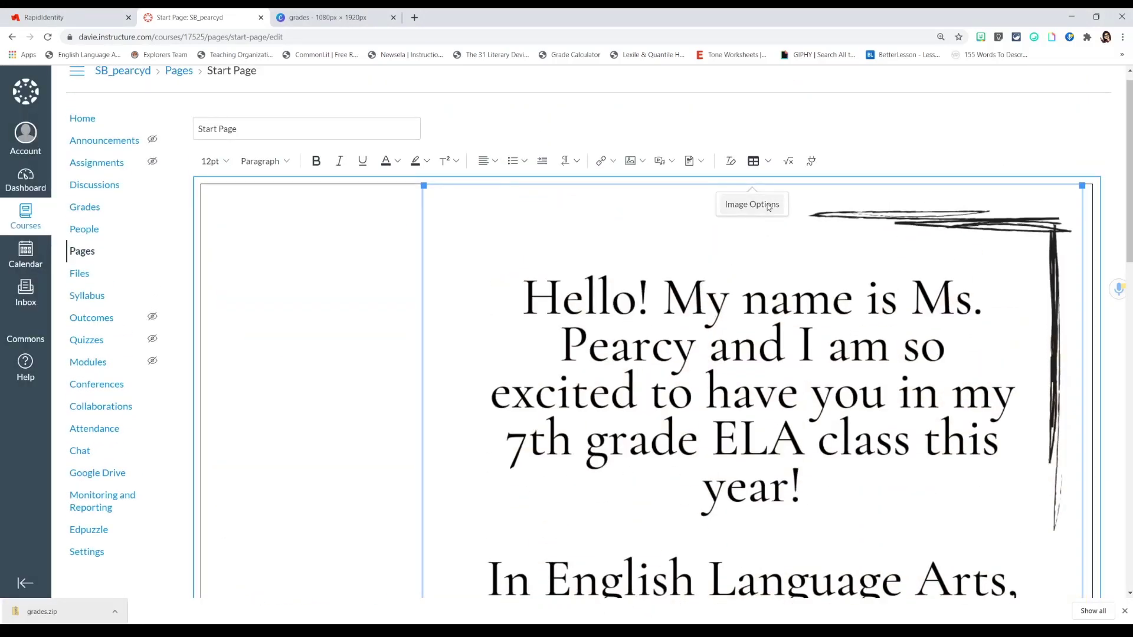
- Set the introduction image's size to Extra Large
{"action": "left_click", "coordinate": [757, 207]}
{"action": "left_click", "coordinate": [1011, 353]}
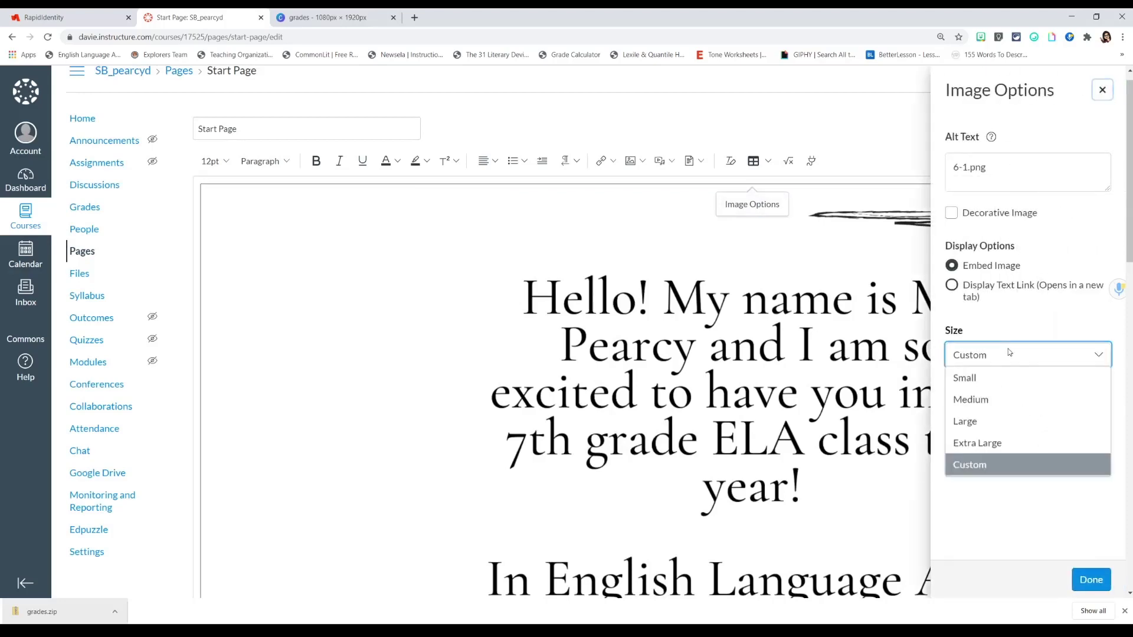
{"action": "left_click", "coordinate": [993, 446]}
{"action": "left_click", "coordinate": [1099, 585]}
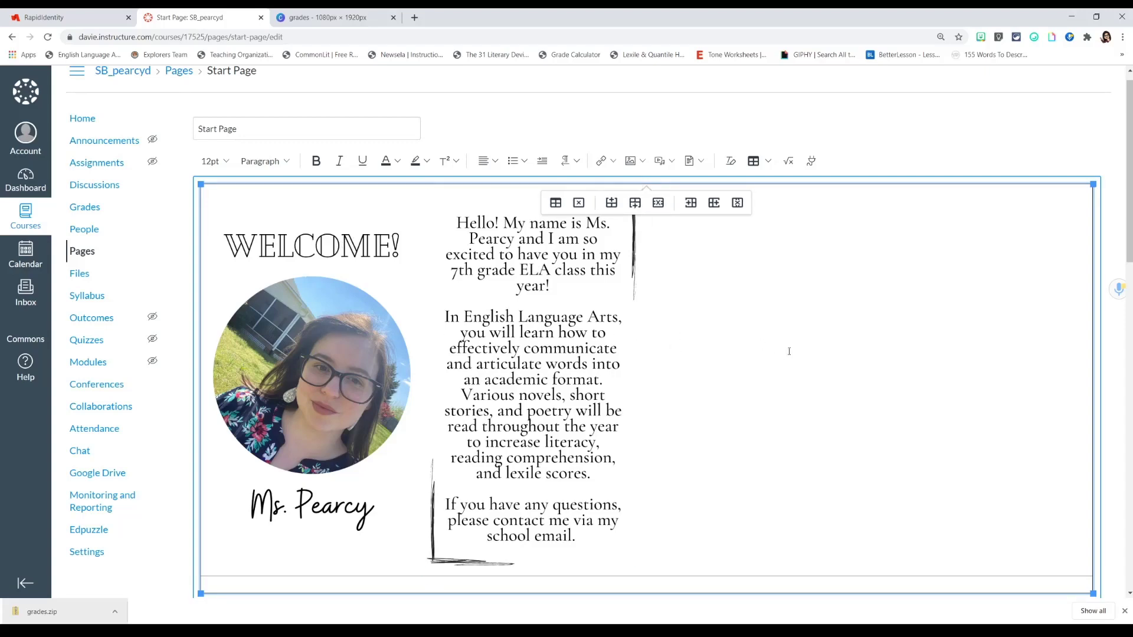
{"action": "scroll", "coordinate": [432, 486], "scroll_direction": "down", "scroll_amount": 2}
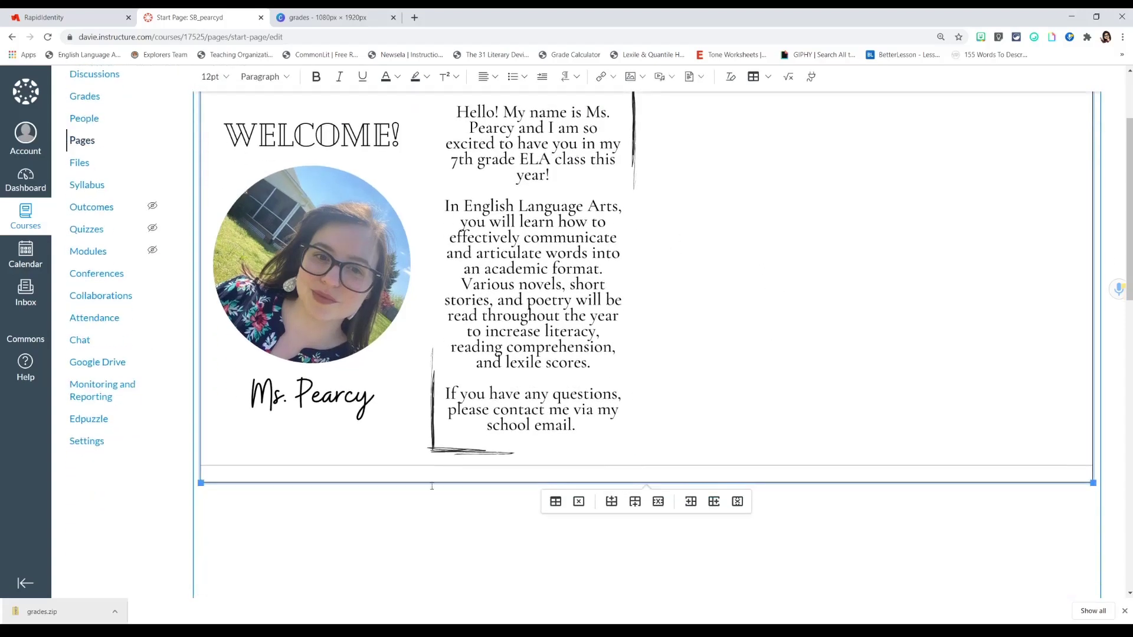
{"action": "left_click", "coordinate": [300, 473]}
- Upload 2.png and insert the announcements icon into the bottom table row
{"action": "scroll", "coordinate": [302, 474], "scroll_direction": "up", "scroll_amount": 2}
{"action": "scroll", "coordinate": [354, 354], "scroll_direction": "down", "scroll_amount": 2}
{"action": "left_click", "coordinate": [634, 76]}
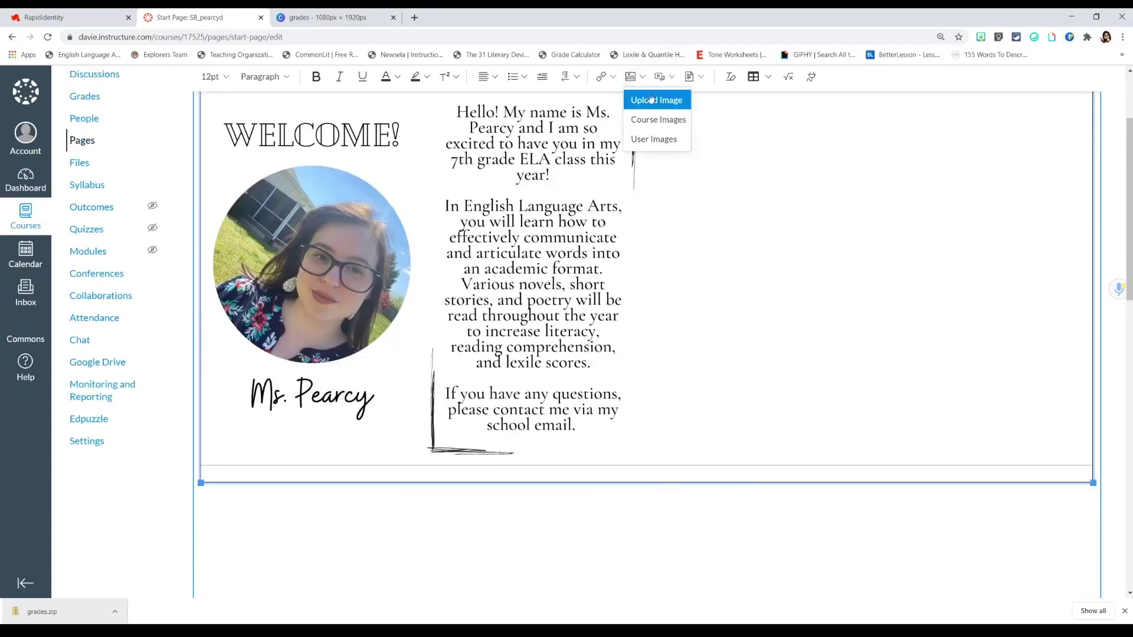
{"action": "left_click", "coordinate": [651, 99]}
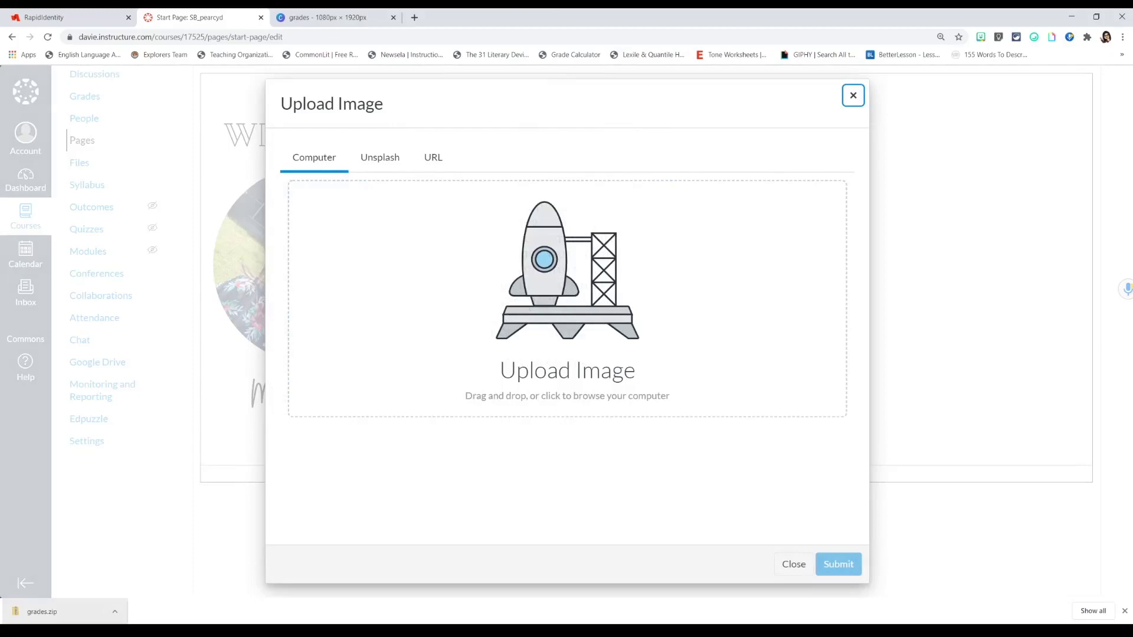
{"action": "left_click_drag", "start_coordinate": [432, 301], "coordinate": [502, 452]}
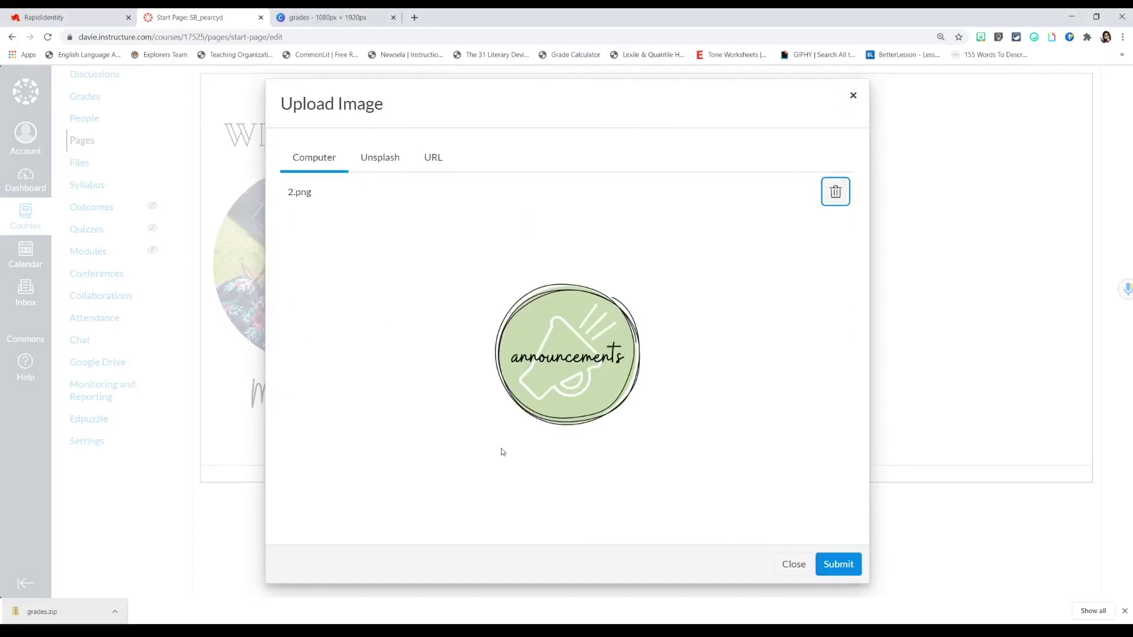
{"action": "left_click", "coordinate": [837, 564]}
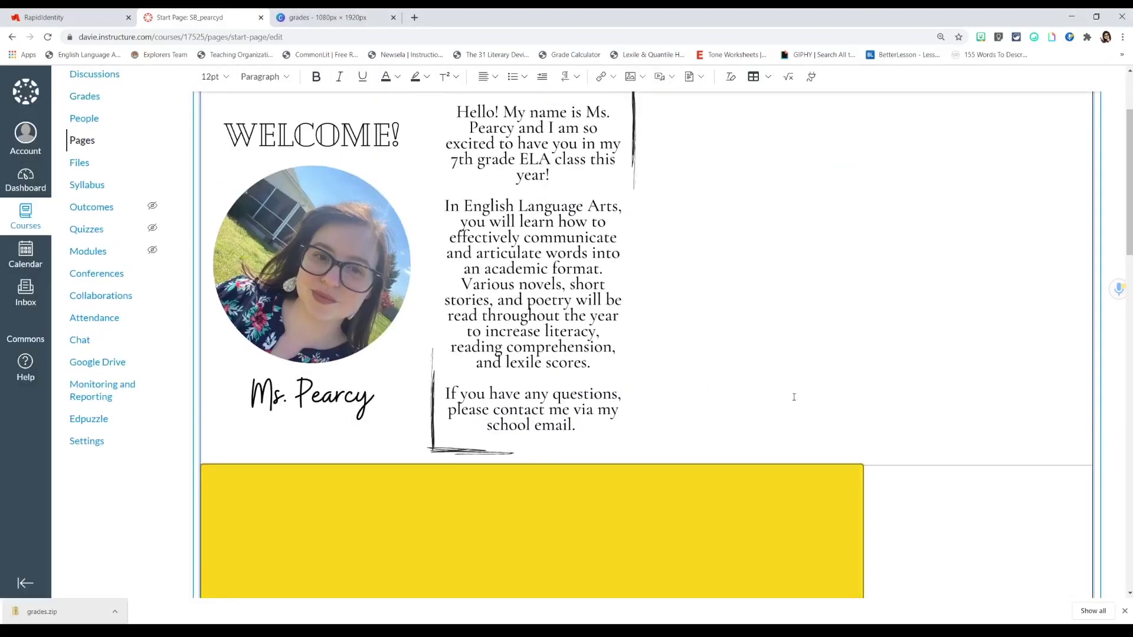
- Resize the announcements icon to Medium in Image Options
{"action": "scroll", "coordinate": [910, 410], "scroll_direction": "down", "scroll_amount": 2}
{"action": "scroll", "coordinate": [908, 407], "scroll_direction": "down", "scroll_amount": 5}
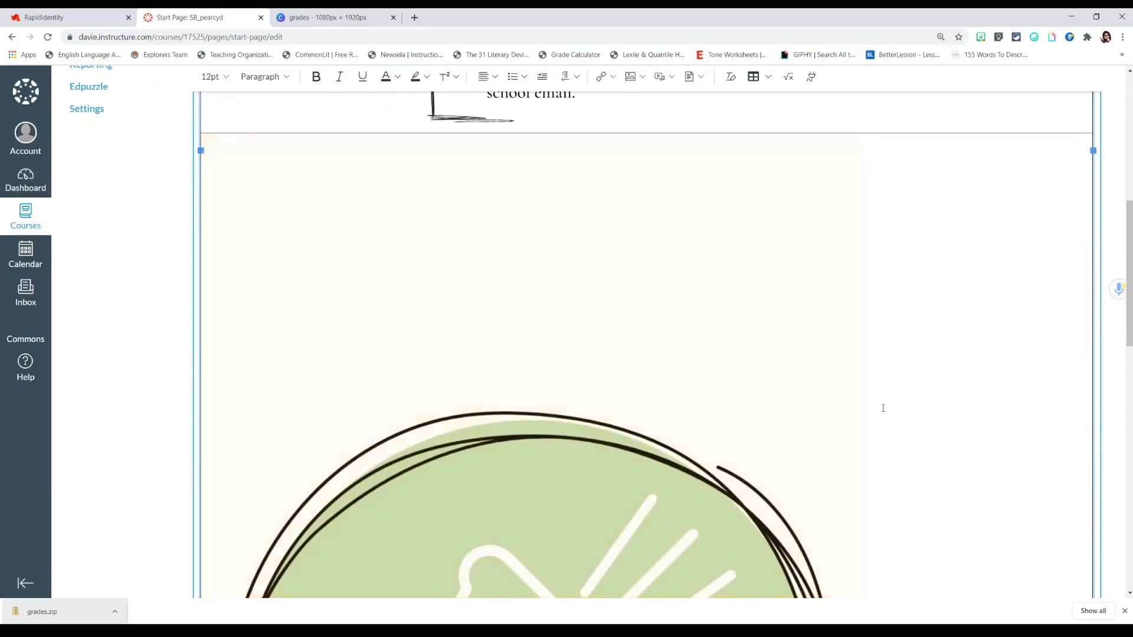
{"action": "left_click", "coordinate": [526, 529]}
{"action": "left_click", "coordinate": [530, 115]}
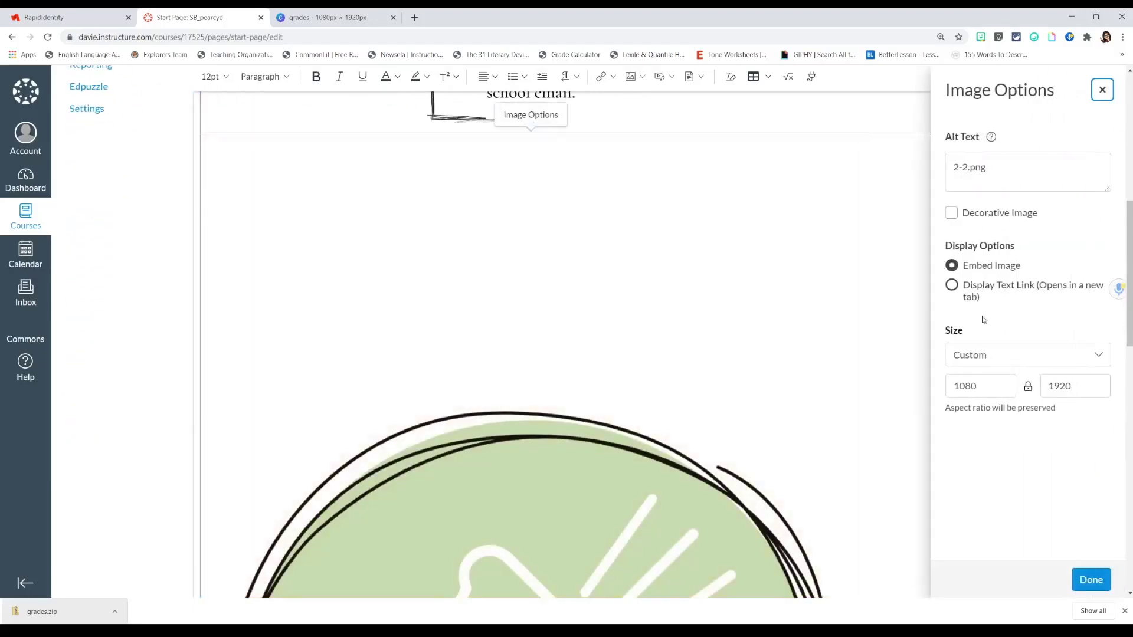
{"action": "left_click", "coordinate": [1006, 366]}
{"action": "left_click", "coordinate": [1003, 397]}
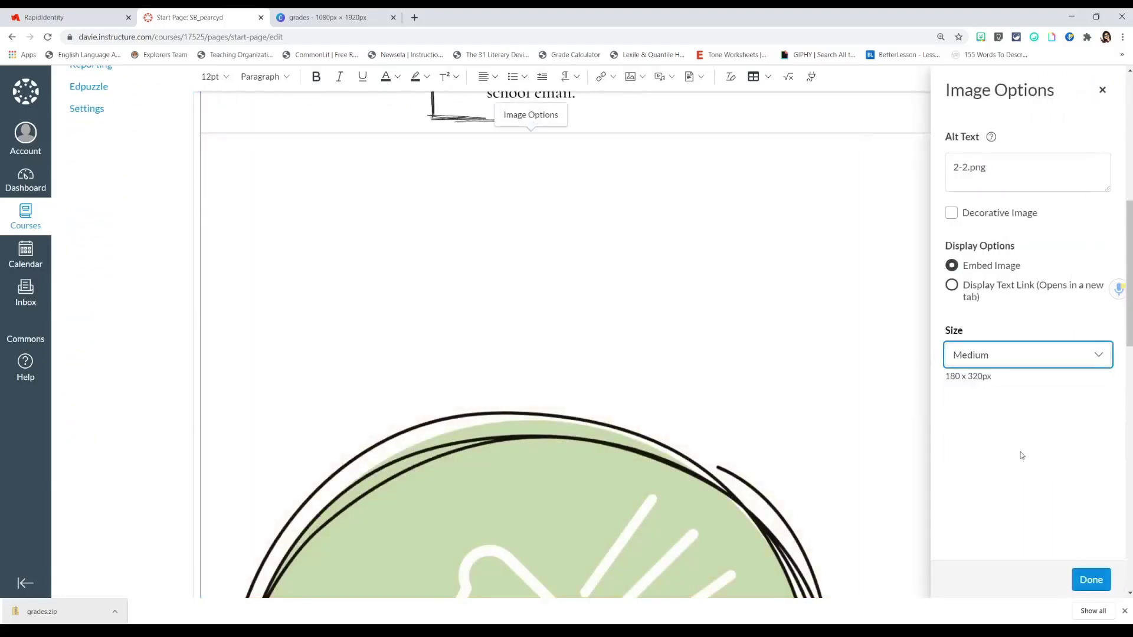
{"action": "left_click", "coordinate": [1090, 580]}
{"action": "scroll", "coordinate": [278, 354], "scroll_direction": "up", "scroll_amount": 1}
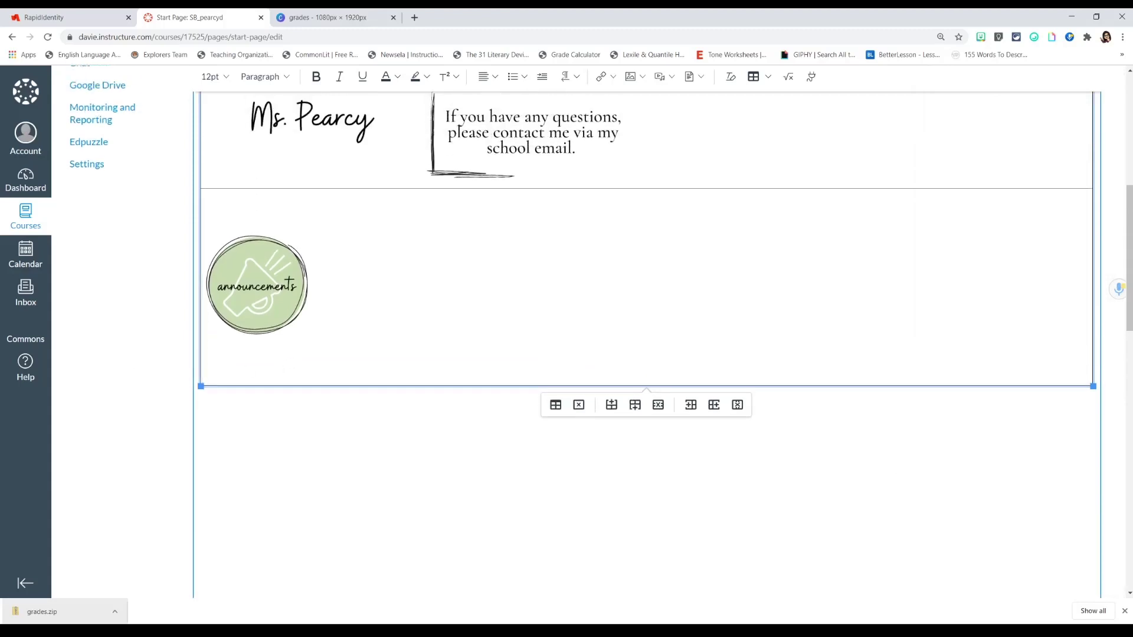
- Upload the syllabus icon and insert it into the bottom row
{"action": "left_click", "coordinate": [635, 77]}
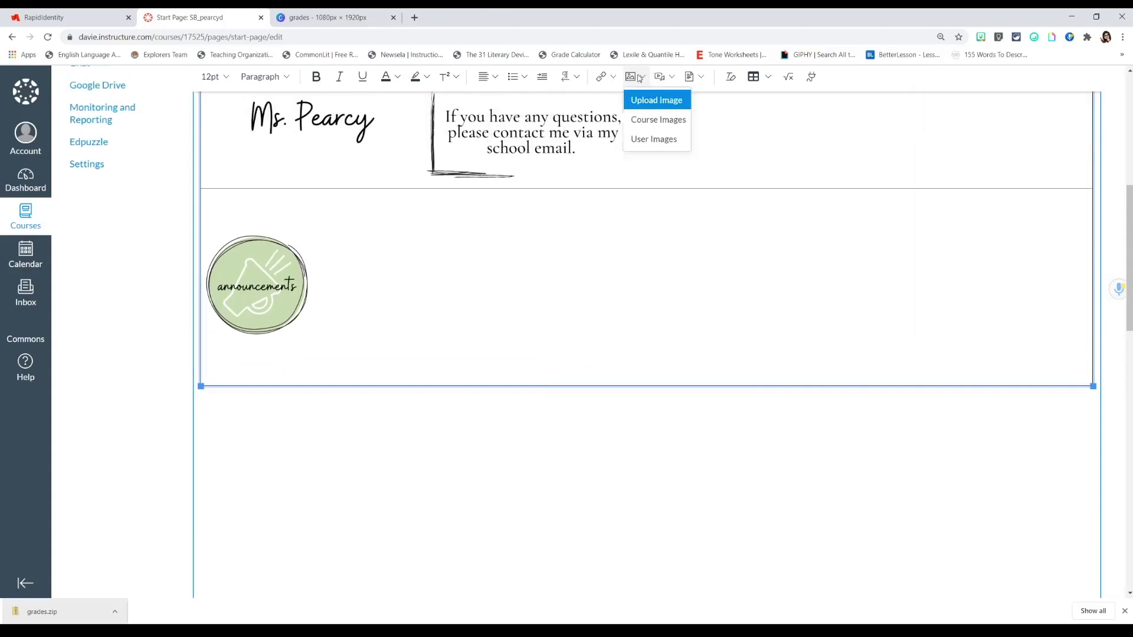
{"action": "left_click", "coordinate": [661, 106]}
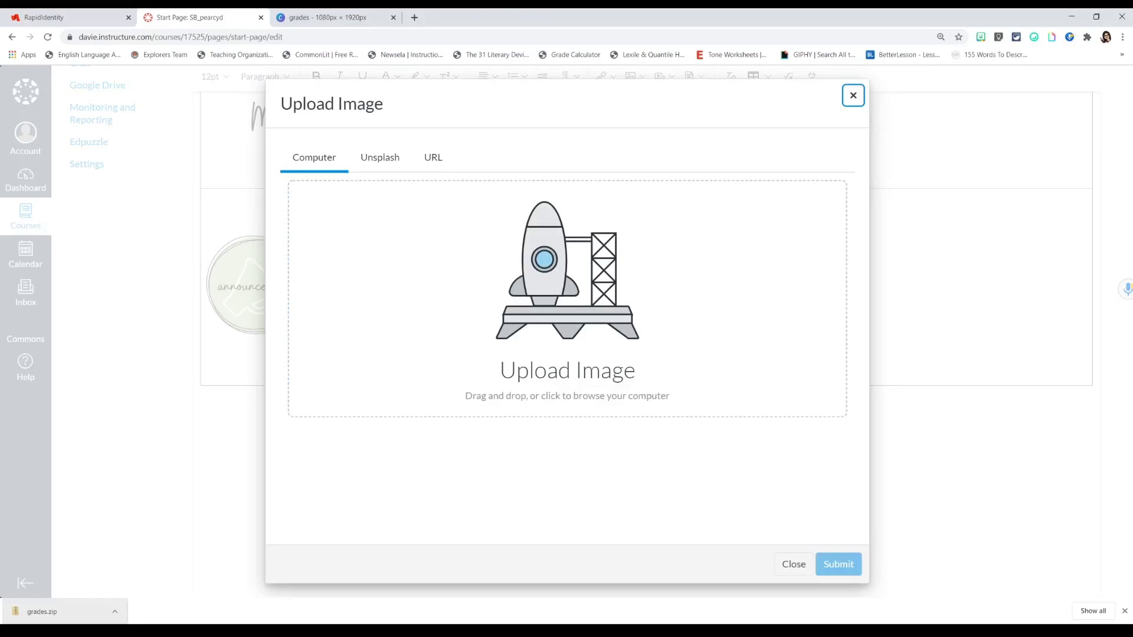
{"action": "left_click_drag", "start_coordinate": [847, 354], "coordinate": [531, 331]}
{"action": "left_click", "coordinate": [839, 564]}
{"action": "scroll", "coordinate": [768, 295], "scroll_direction": "up", "scroll_amount": 5}
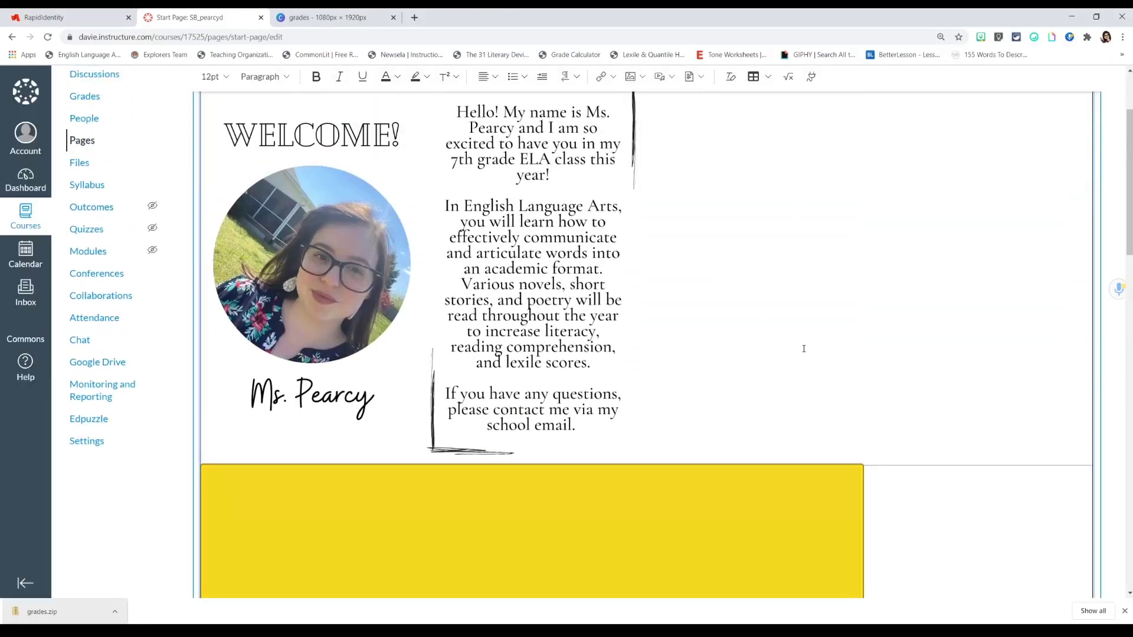
{"action": "scroll", "coordinate": [804, 342], "scroll_direction": "down", "scroll_amount": 3}
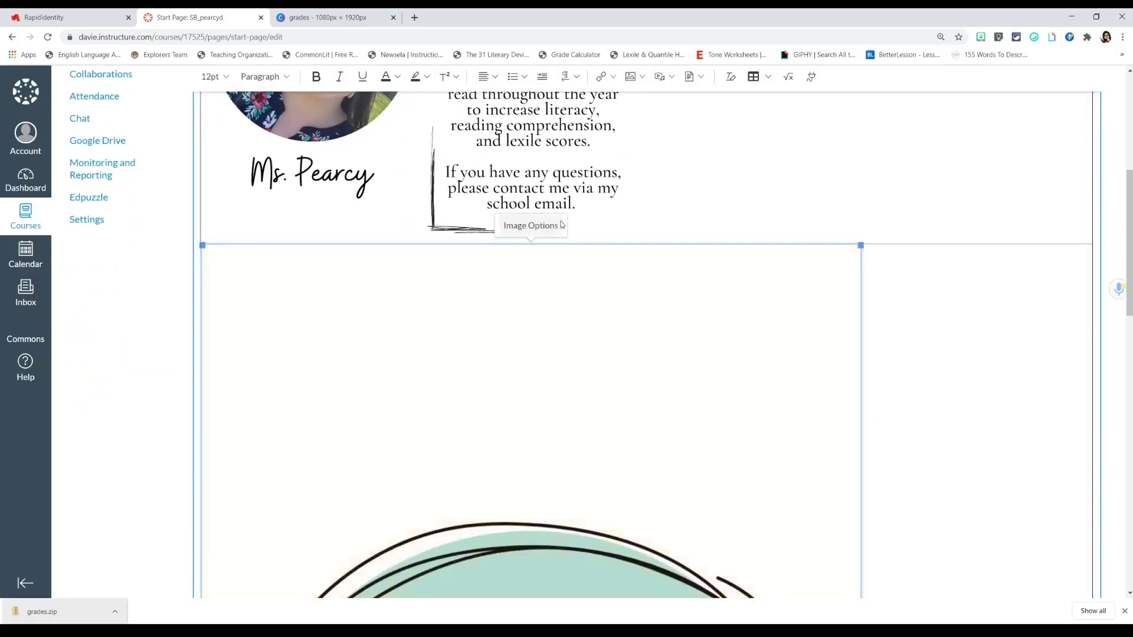
- Set the syllabus icon's size to Medium
{"action": "left_click", "coordinate": [560, 226]}
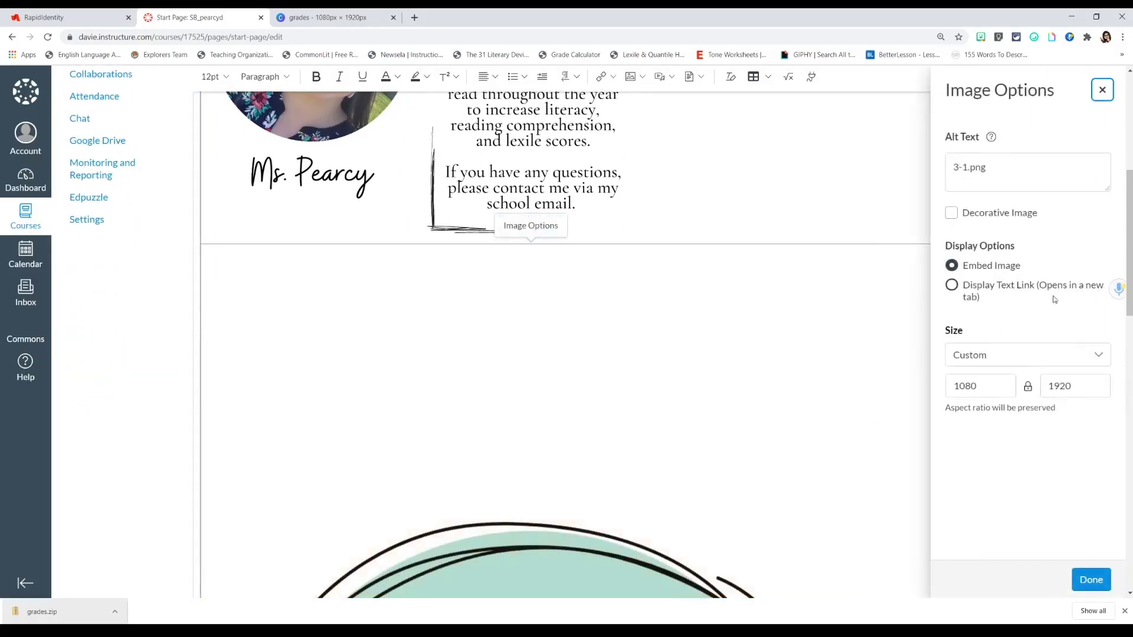
{"action": "left_click", "coordinate": [1001, 353]}
{"action": "left_click", "coordinate": [982, 397]}
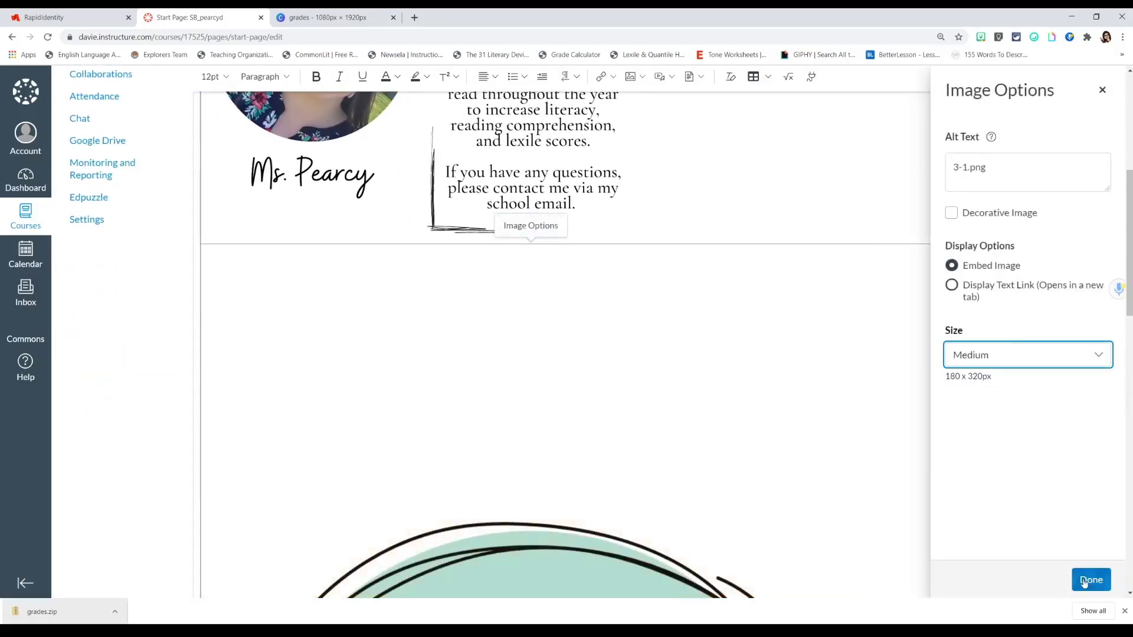
{"action": "left_click", "coordinate": [1091, 580]}
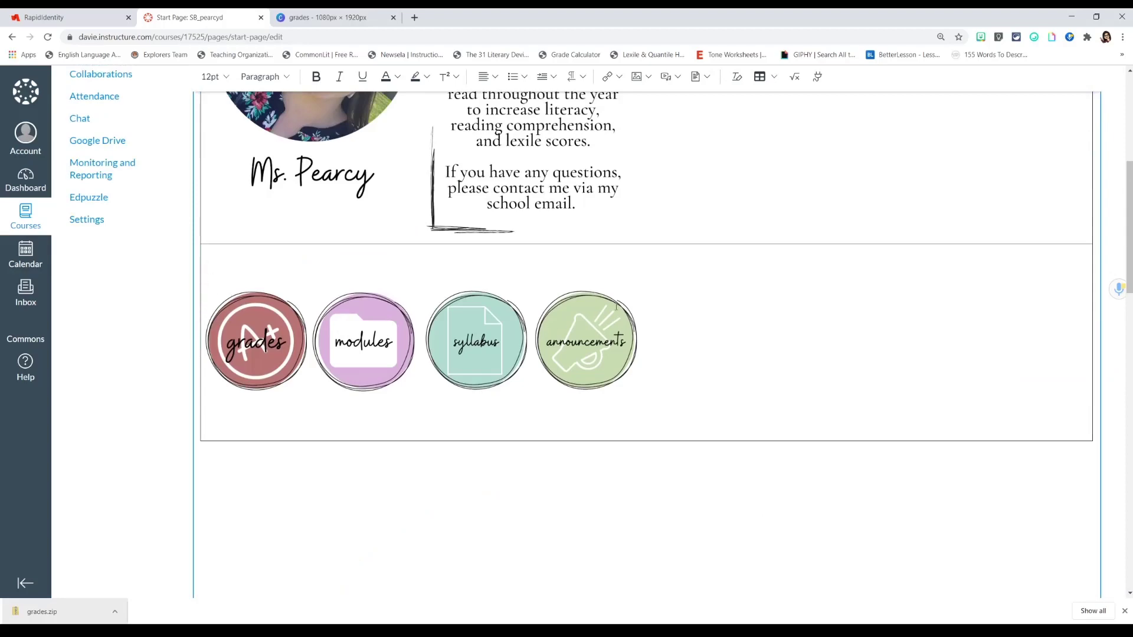
- Narrow the welcome table, then centre its photo, welcome text and four icon buttons
{"action": "scroll", "coordinate": [836, 363], "scroll_direction": "up", "scroll_amount": 2}
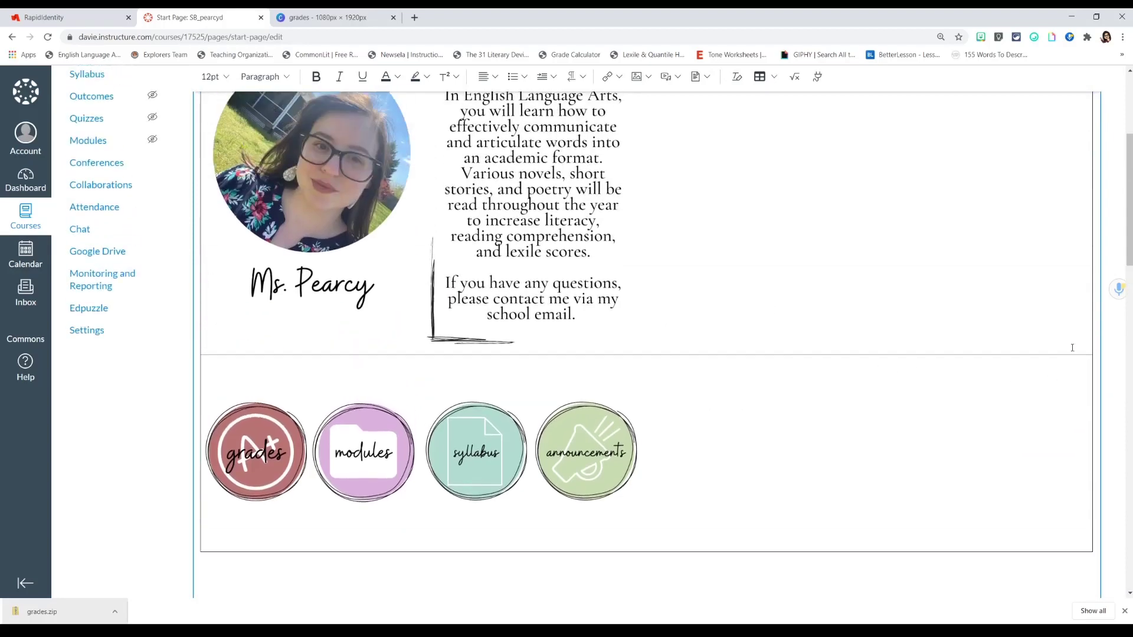
{"action": "left_click_drag", "start_coordinate": [1091, 327], "coordinate": [697, 322]}
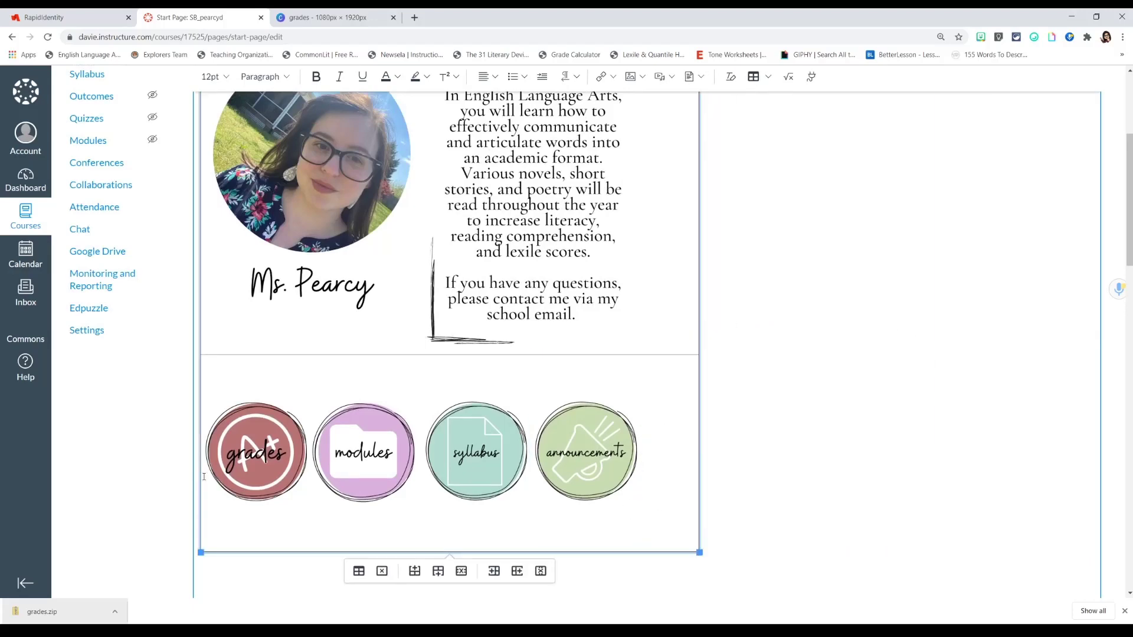
{"action": "key", "text": "ctrl+a"}
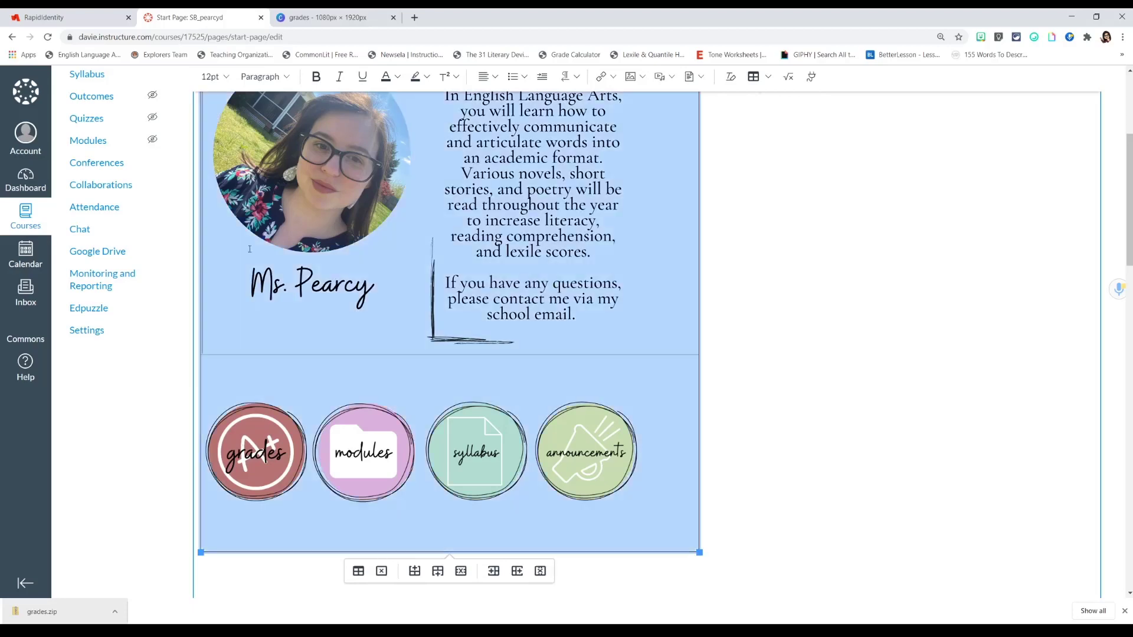
{"action": "left_click", "coordinate": [495, 76]}
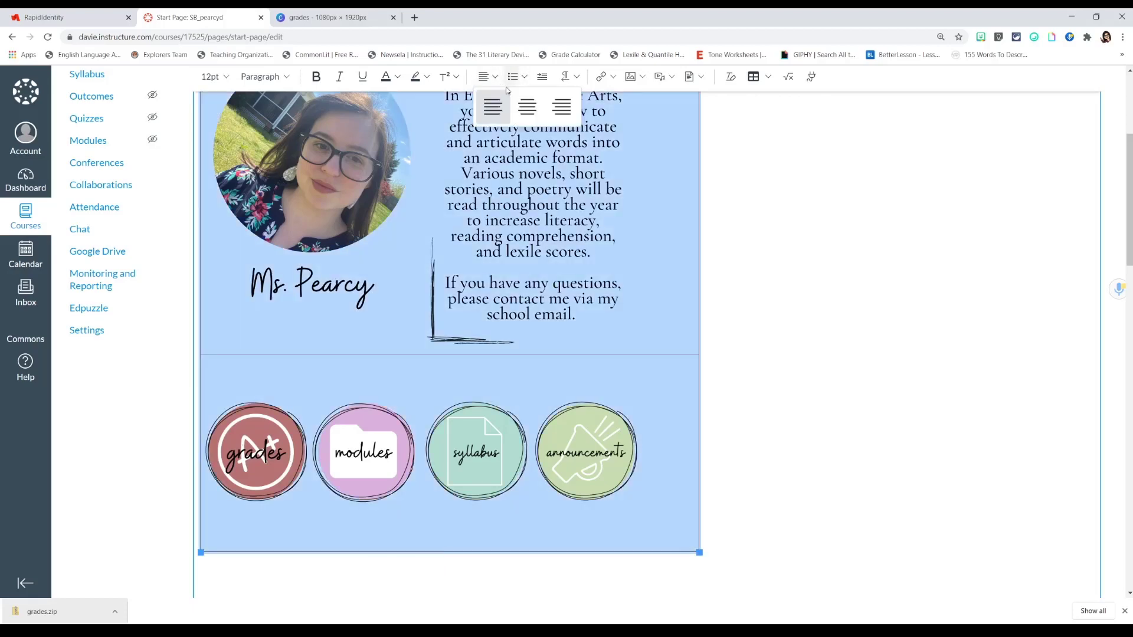
{"action": "left_click", "coordinate": [515, 108]}
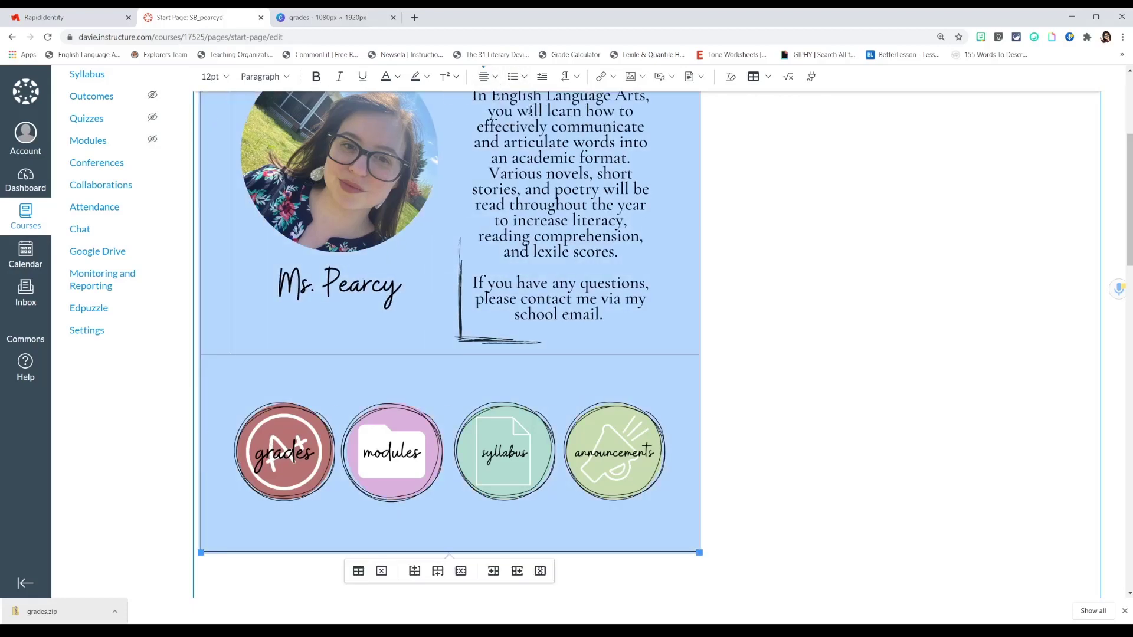
{"action": "left_click", "coordinate": [869, 397]}
{"action": "scroll", "coordinate": [844, 390], "scroll_direction": "up", "scroll_amount": 3}
{"action": "scroll", "coordinate": [840, 378], "scroll_direction": "down", "scroll_amount": 4}
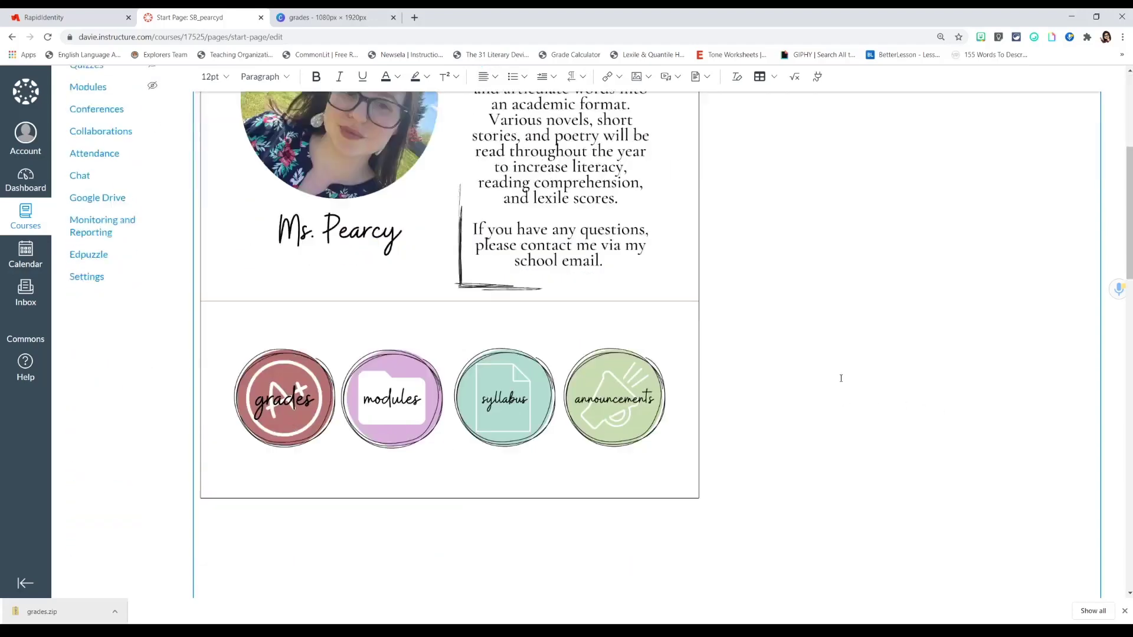
{"action": "scroll", "coordinate": [841, 378], "scroll_direction": "down", "scroll_amount": 10}
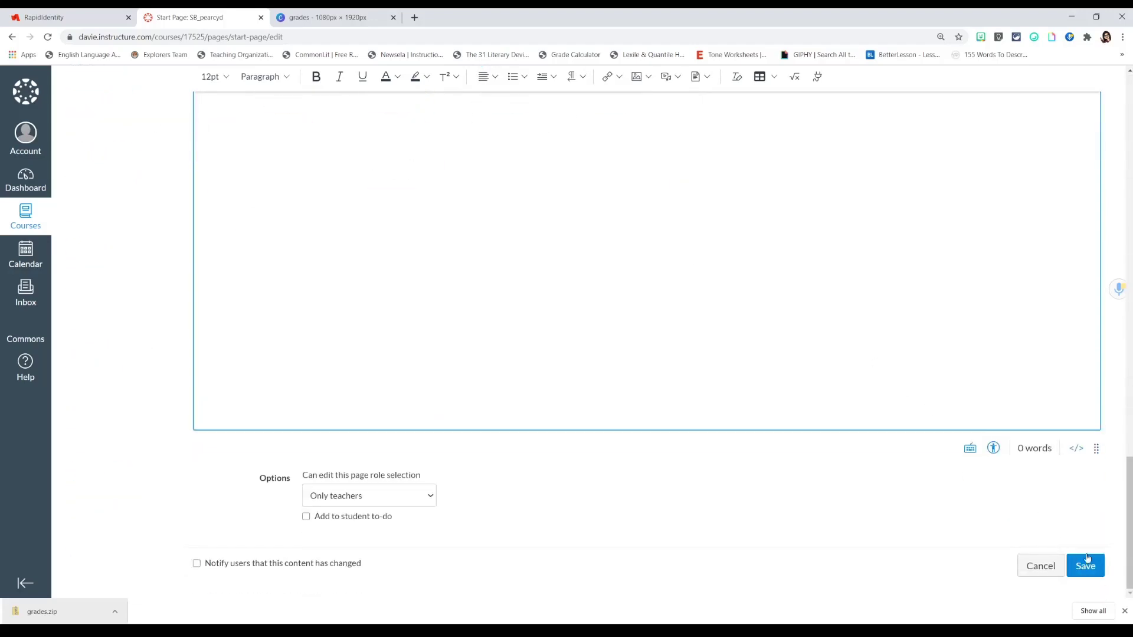
- Save the centred Start Page, review the published icon buttons, and reopen it for editing
{"action": "left_click", "coordinate": [1090, 567]}
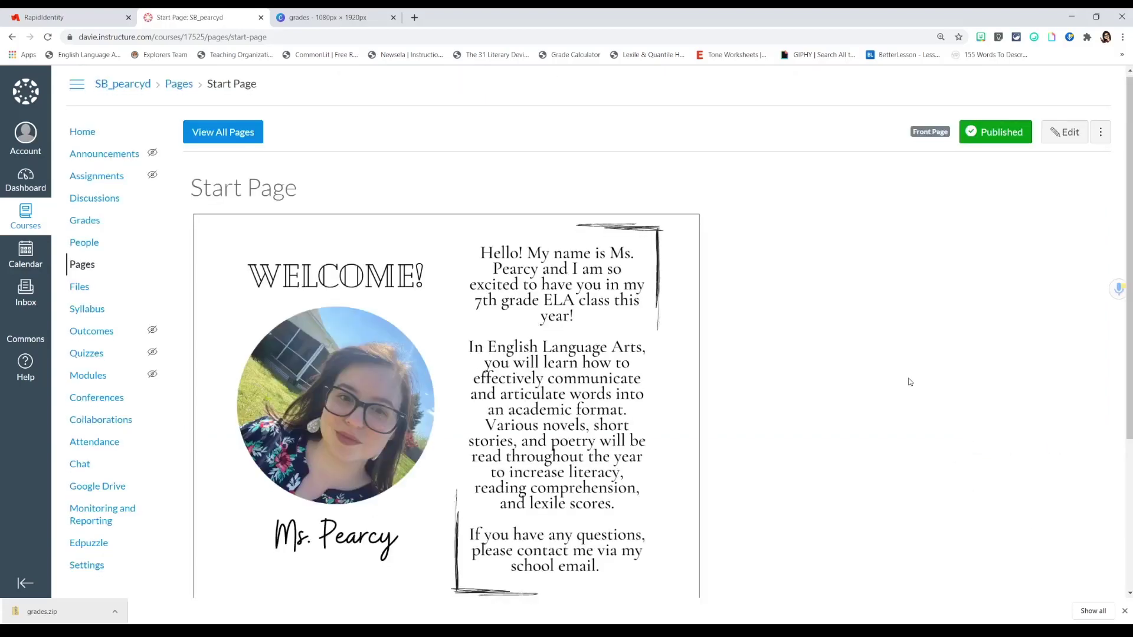
{"action": "scroll", "coordinate": [909, 382], "scroll_direction": "down", "scroll_amount": 4}
{"action": "scroll", "coordinate": [908, 383], "scroll_direction": "up", "scroll_amount": 2}
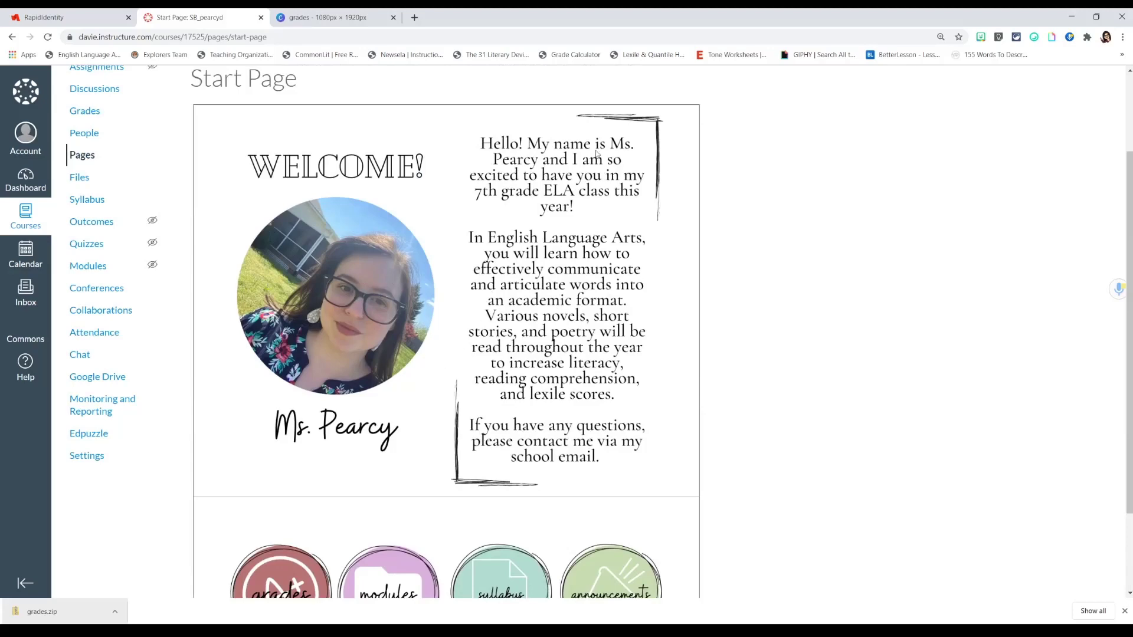
{"action": "scroll", "coordinate": [611, 329], "scroll_direction": "down", "scroll_amount": 2}
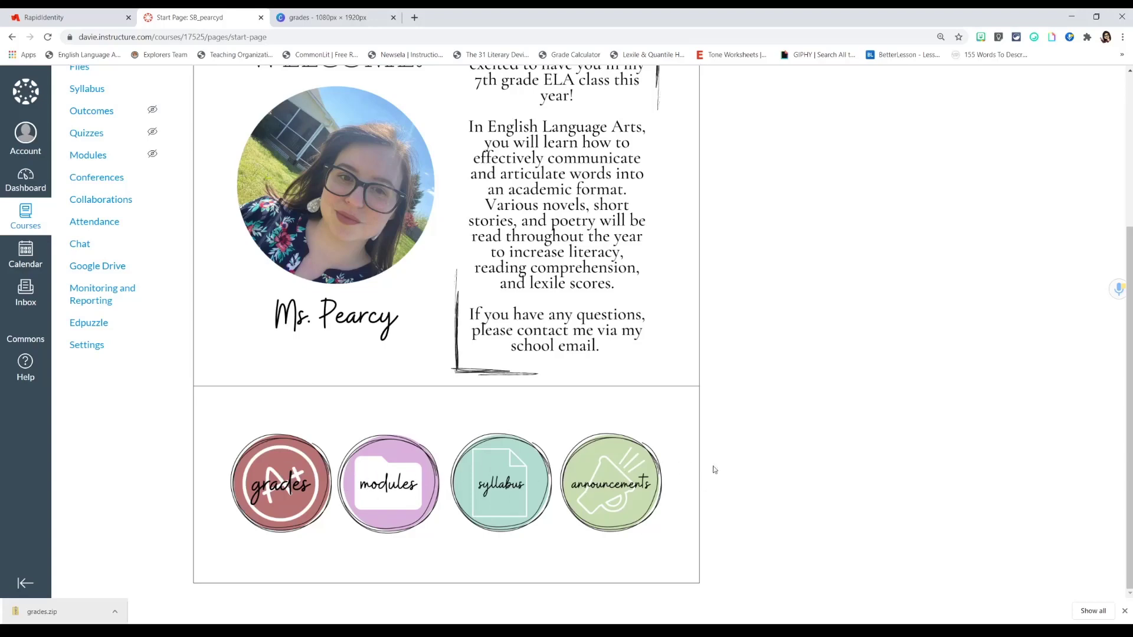
{"action": "scroll", "coordinate": [732, 448], "scroll_direction": "up", "scroll_amount": 4}
{"action": "left_click", "coordinate": [1062, 134]}
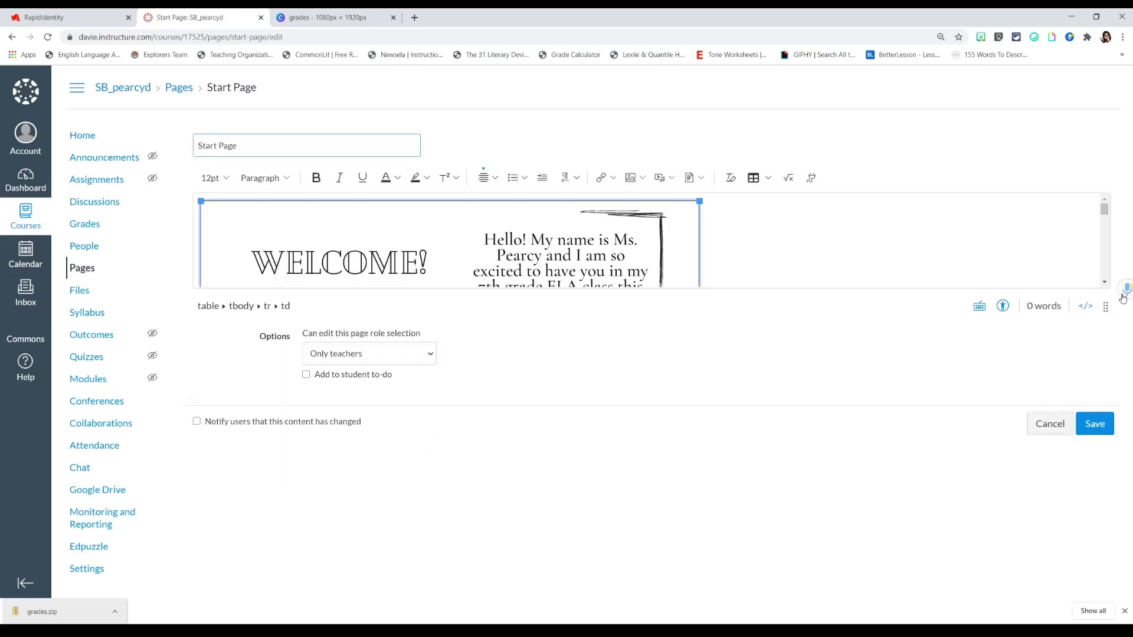
- Enlarge the editing area and select the syllabus icon image in the welcome table
{"action": "left_click_drag", "start_coordinate": [1105, 308], "coordinate": [1060, 603]}
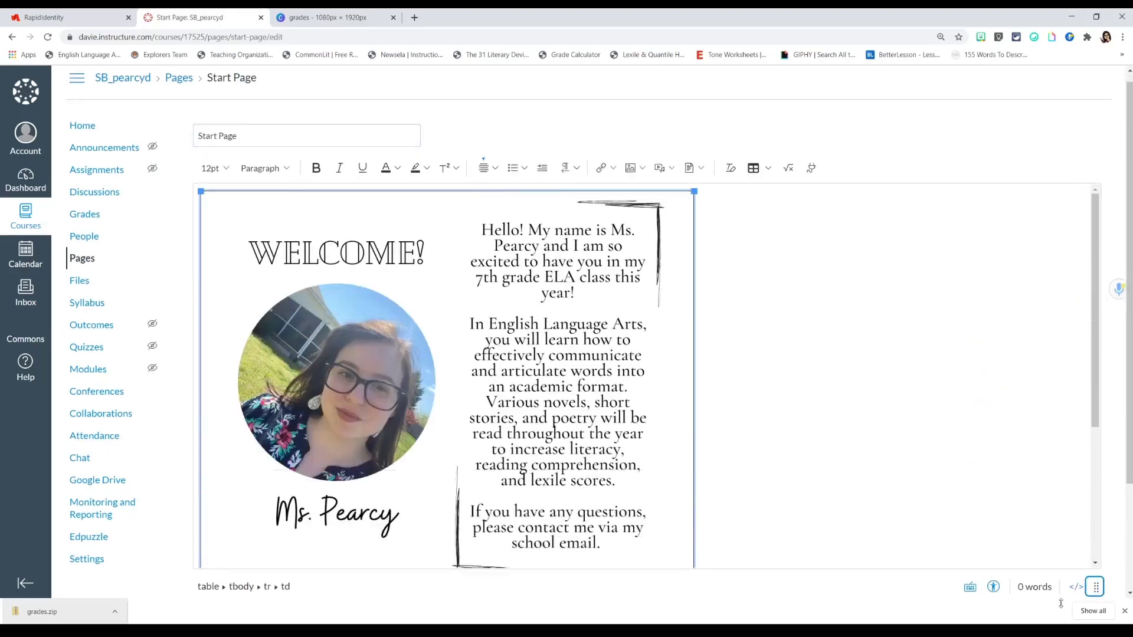
{"action": "scroll", "coordinate": [1061, 603], "scroll_direction": "down", "scroll_amount": 3}
{"action": "scroll", "coordinate": [917, 425], "scroll_direction": "down", "scroll_amount": 4}
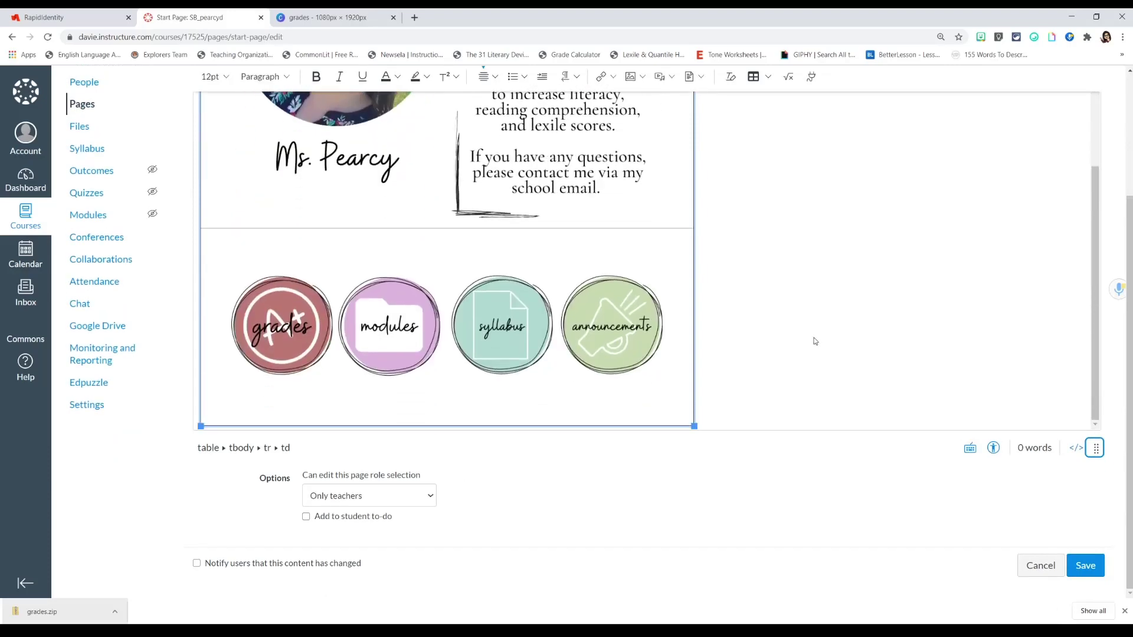
{"action": "scroll", "coordinate": [815, 337], "scroll_direction": "up", "scroll_amount": 1}
{"action": "scroll", "coordinate": [815, 331], "scroll_direction": "down", "scroll_amount": 1}
{"action": "scroll", "coordinate": [832, 576], "scroll_direction": "up", "scroll_amount": 2}
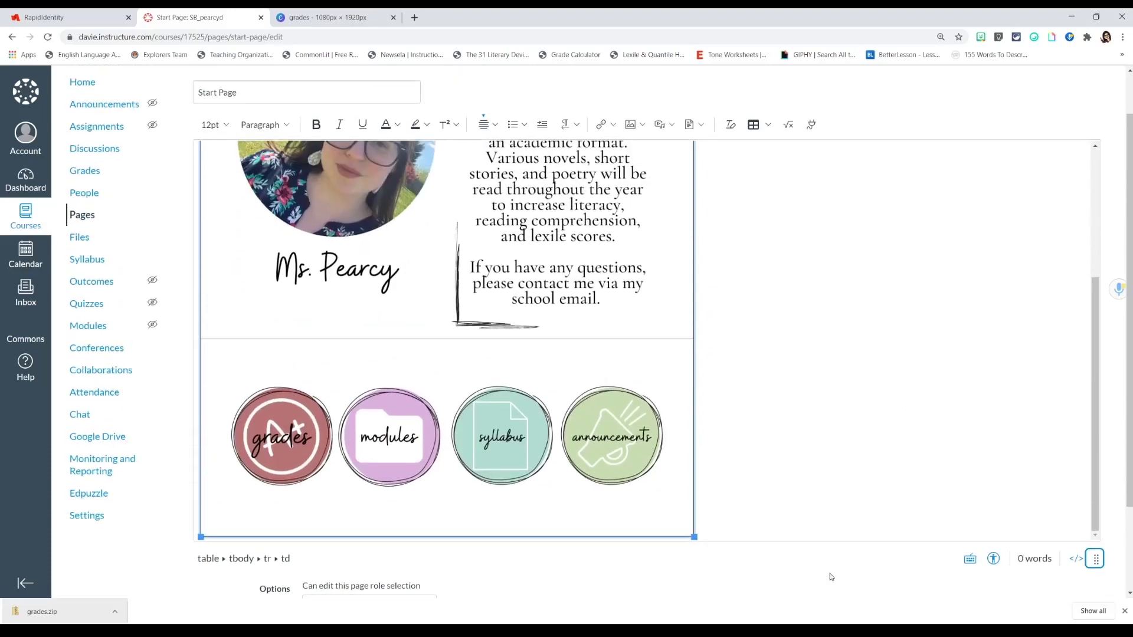
{"action": "left_click", "coordinate": [764, 462]}
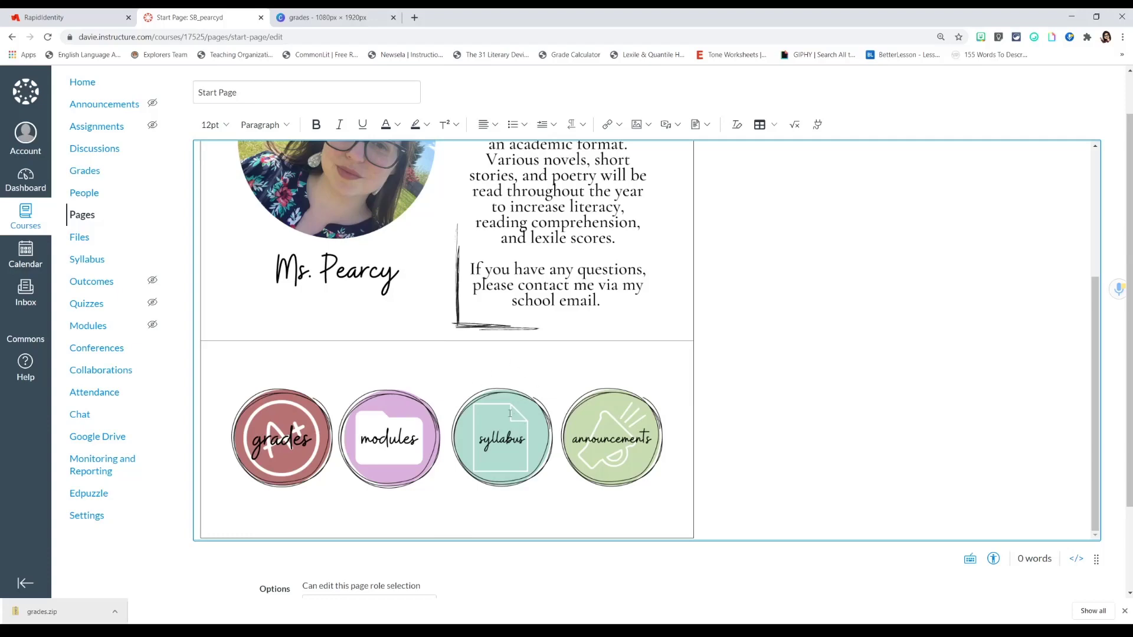
{"action": "left_click", "coordinate": [513, 455]}
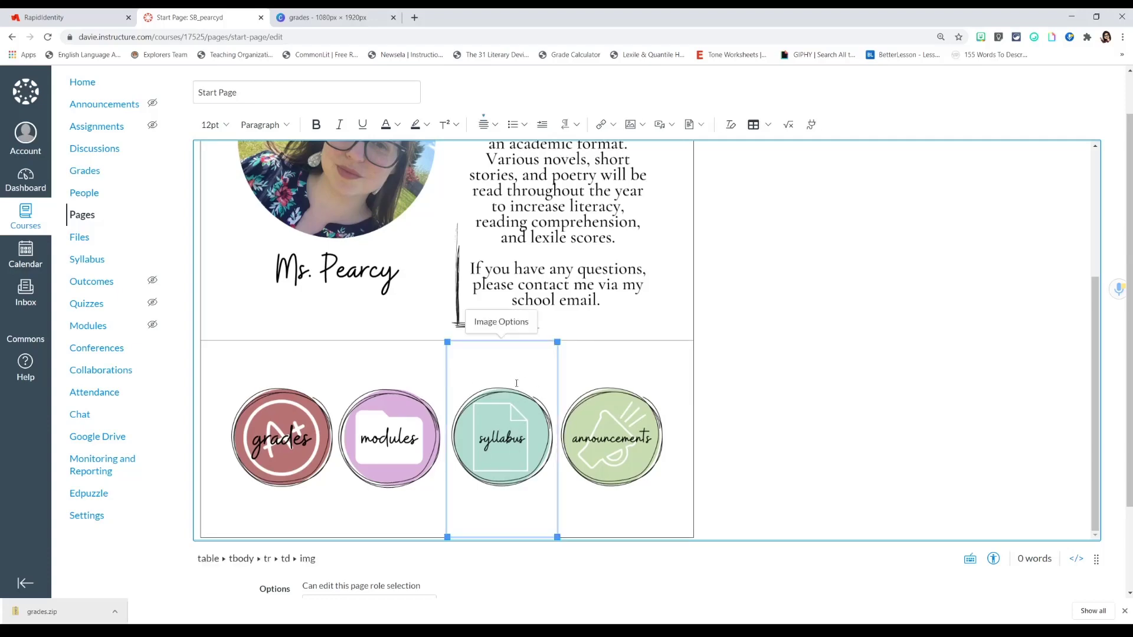
- Link the syllabus image to Syllabus under Course Links' Course Navigation, then save the page
{"action": "left_click", "coordinate": [614, 125]}
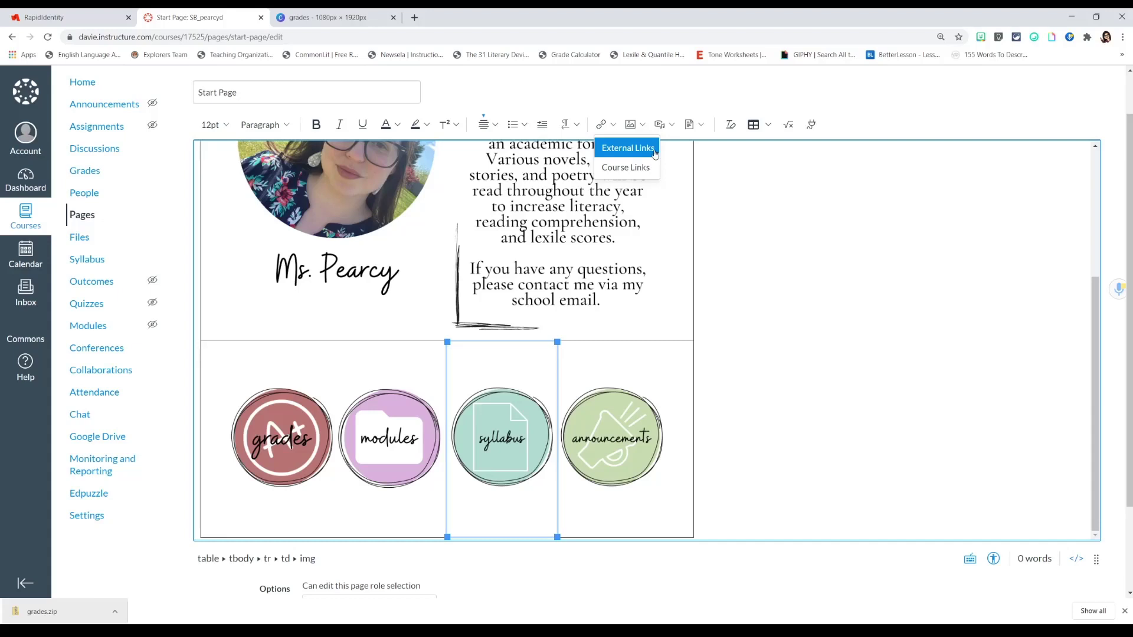
{"action": "left_click", "coordinate": [644, 169]}
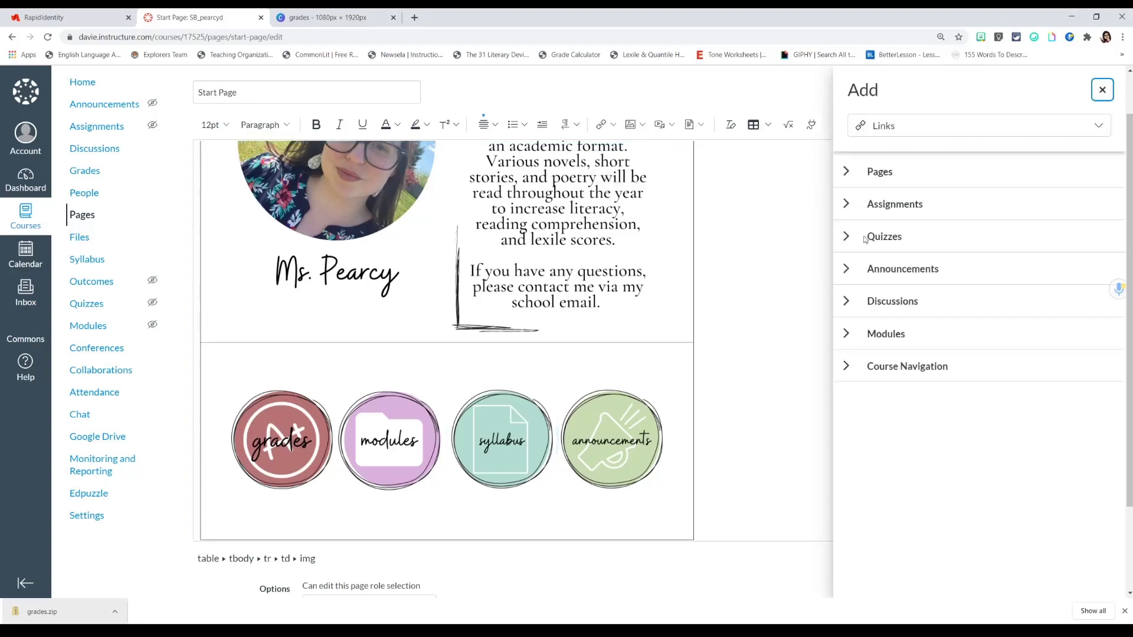
{"action": "left_click", "coordinate": [848, 368]}
{"action": "scroll", "coordinate": [843, 467], "scroll_direction": "down", "scroll_amount": 2}
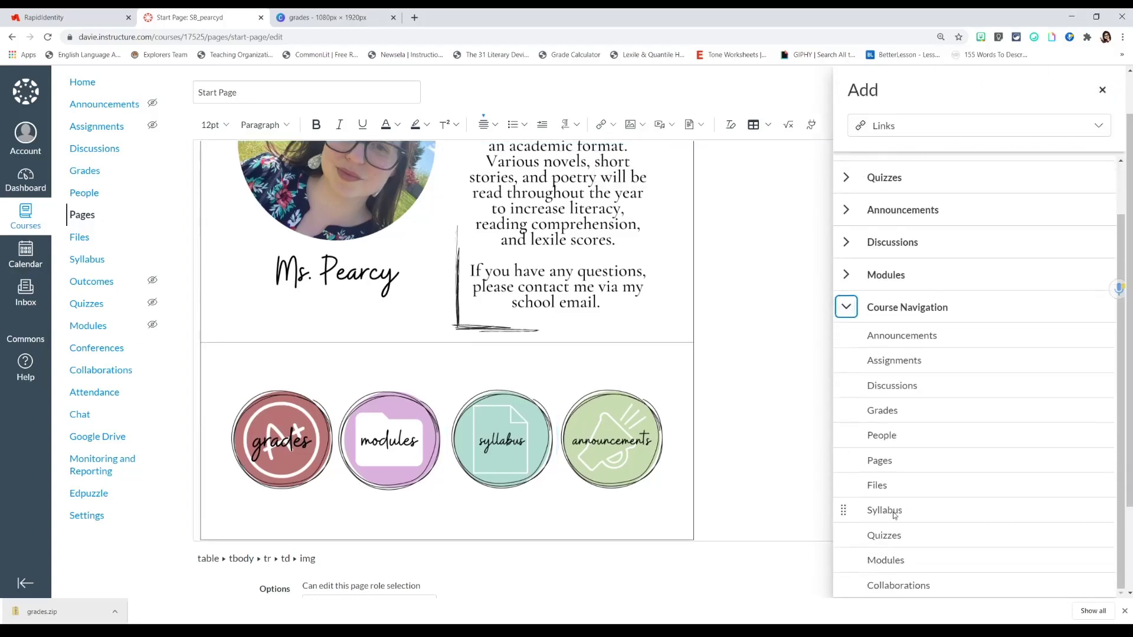
{"action": "left_click", "coordinate": [845, 509]}
{"action": "scroll", "coordinate": [767, 493], "scroll_direction": "down", "scroll_amount": 3}
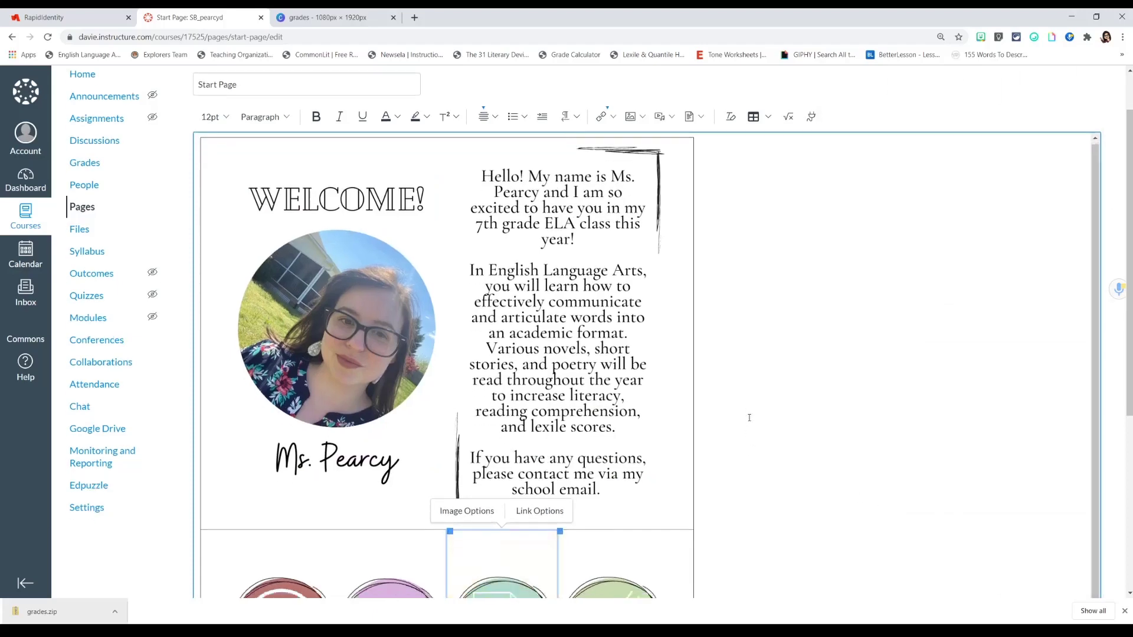
{"action": "scroll", "coordinate": [1067, 582], "scroll_direction": "down", "scroll_amount": 2}
{"action": "left_click", "coordinate": [1084, 567]}
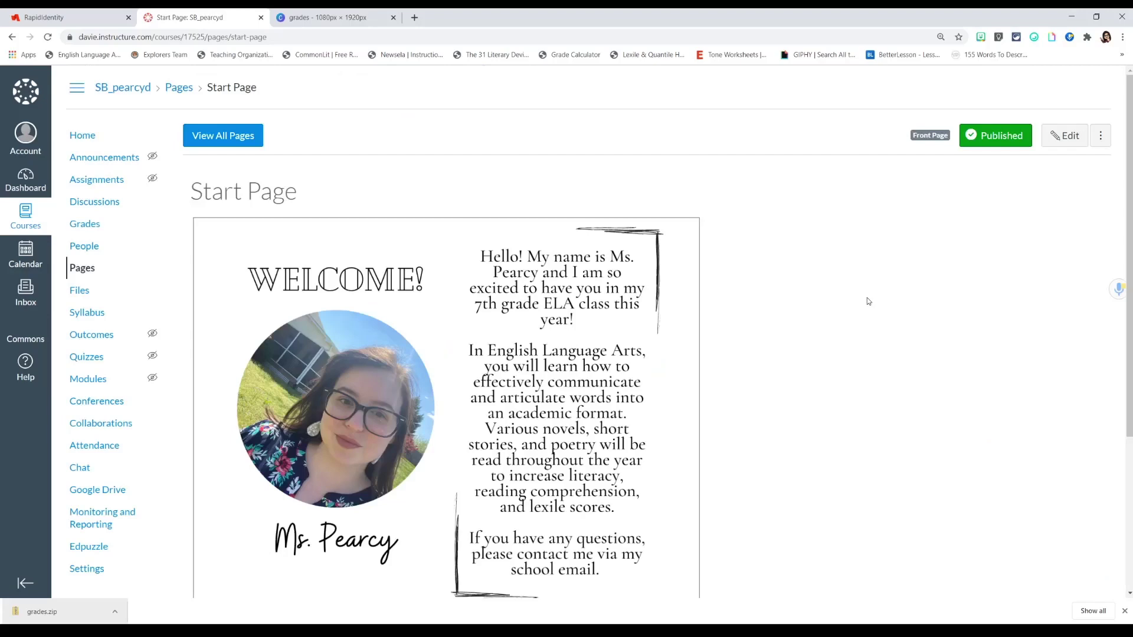
- Test the syllabus icon button, which opens the Course Syllabus page with the 7th Grade ELA pamphlet
{"action": "scroll", "coordinate": [873, 313], "scroll_direction": "down", "scroll_amount": 4}
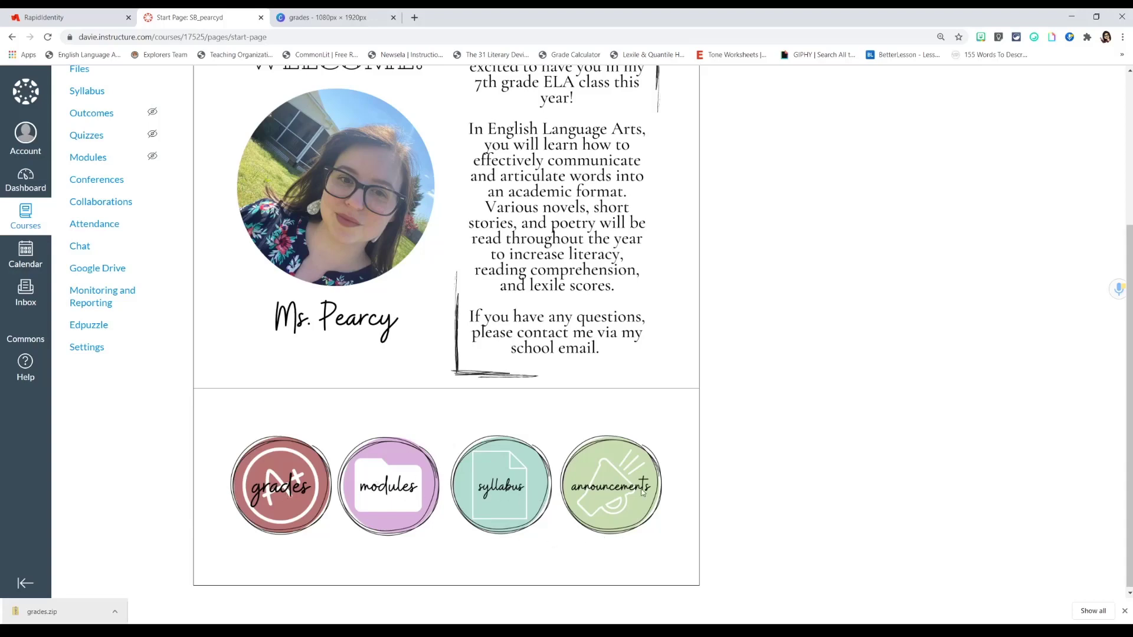
{"action": "left_click", "coordinate": [506, 503]}
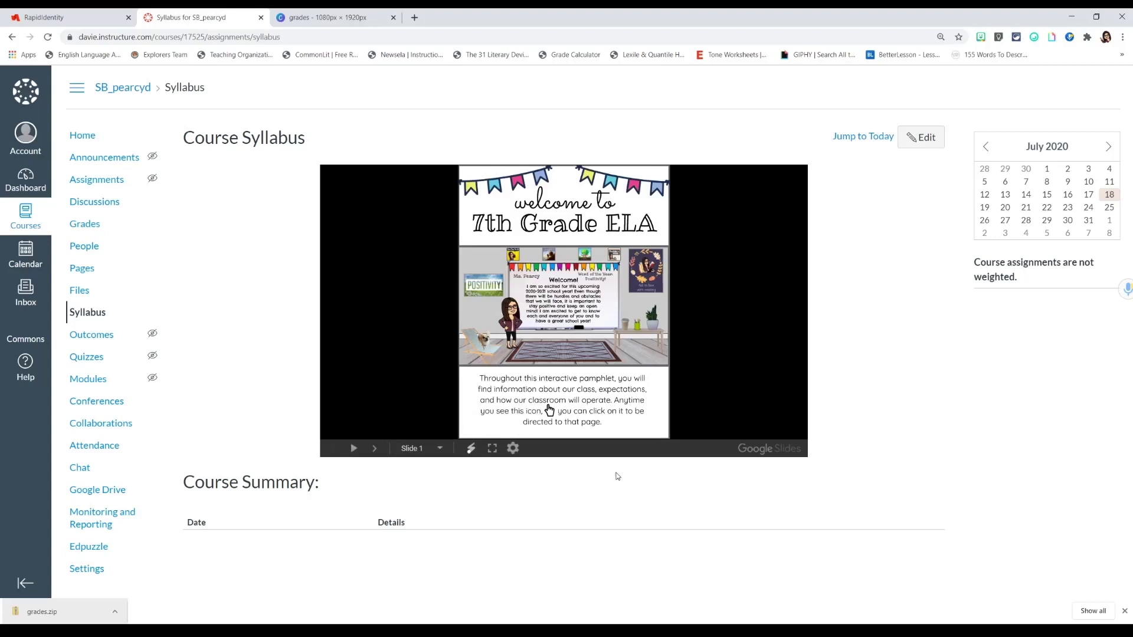
- Advance the embedded syllabus slides to the Grading Policy section, then return to the Start Page
{"action": "left_click", "coordinate": [374, 450]}
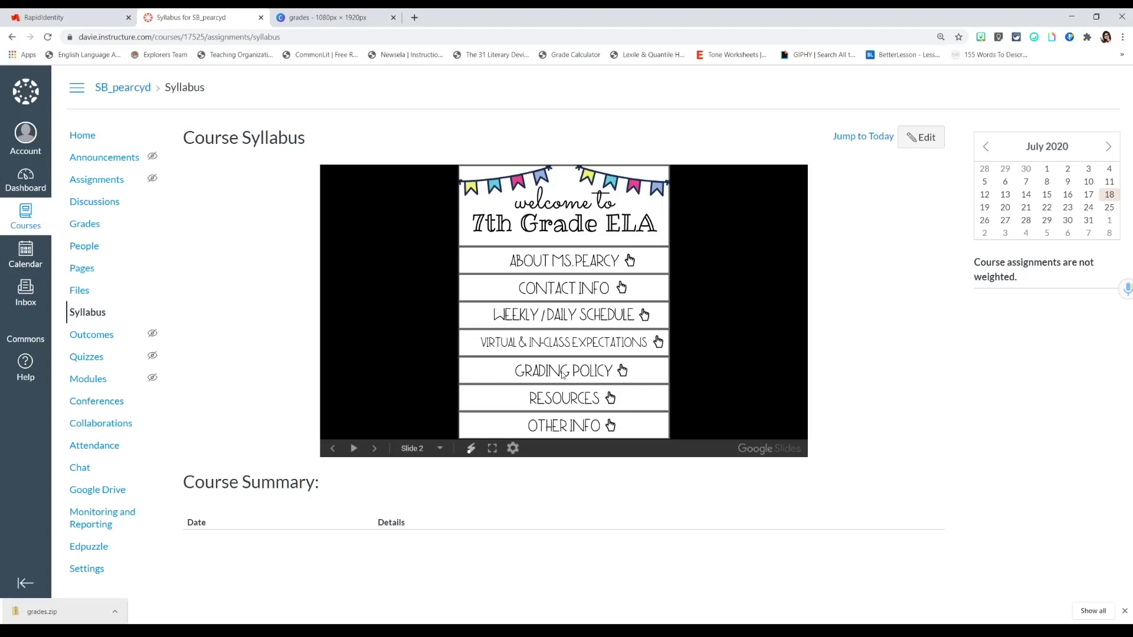
{"action": "left_click", "coordinate": [615, 377]}
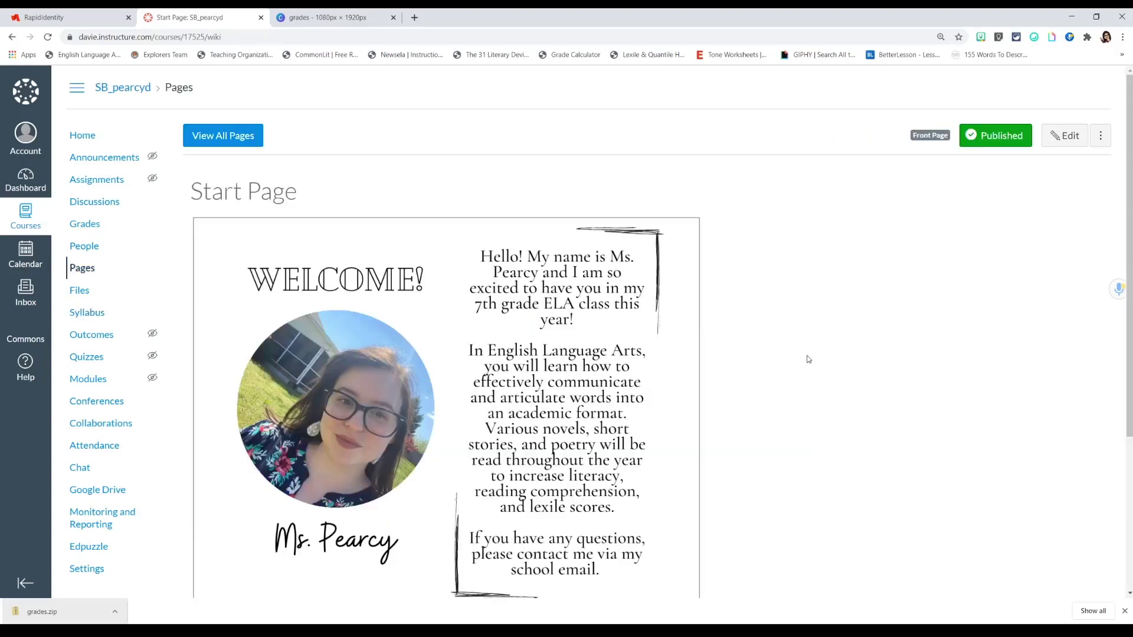
{"action": "scroll", "coordinate": [809, 356], "scroll_direction": "down", "scroll_amount": 3}
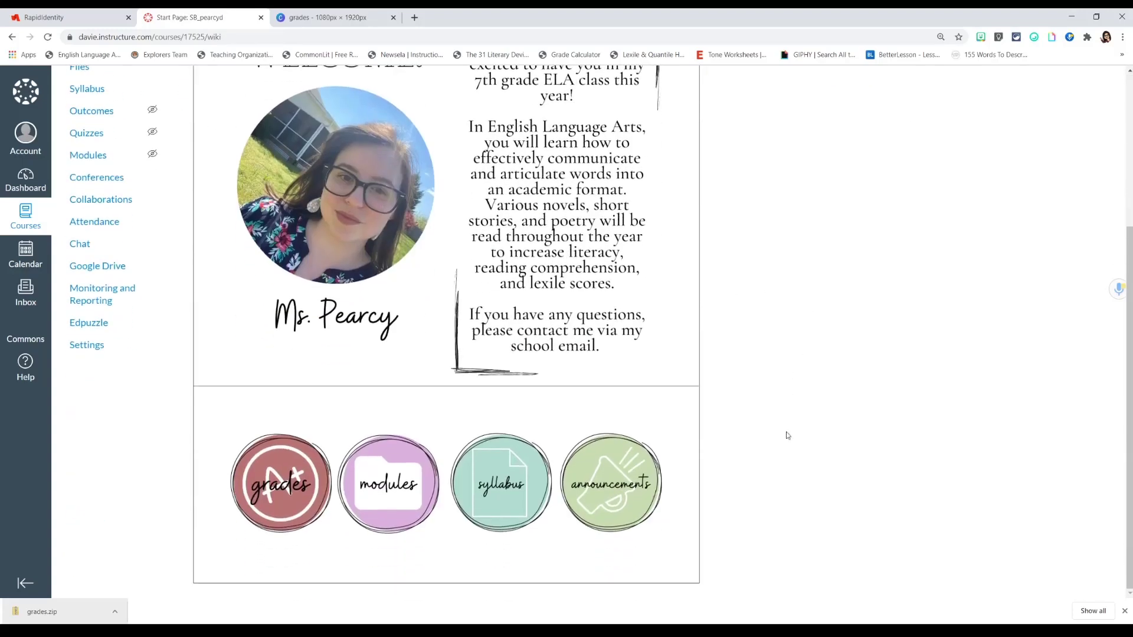